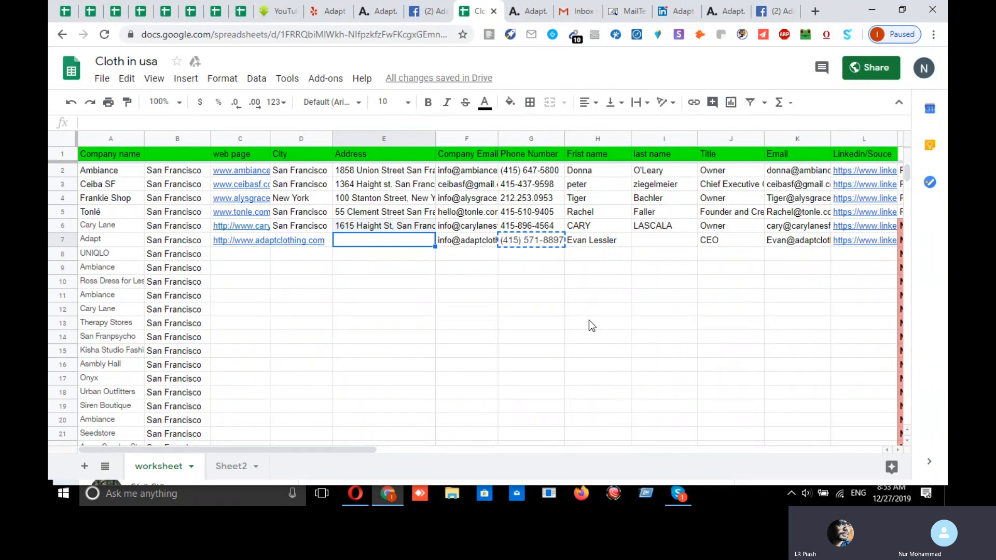
- Review Adapt's row 7 company name, website link and empty city cell
click(484, 327)
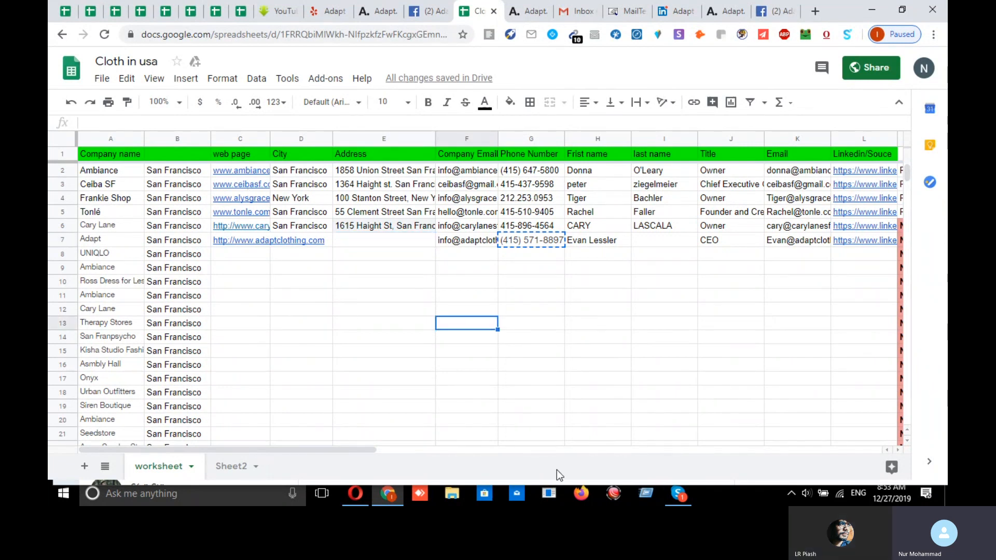
click(120, 243)
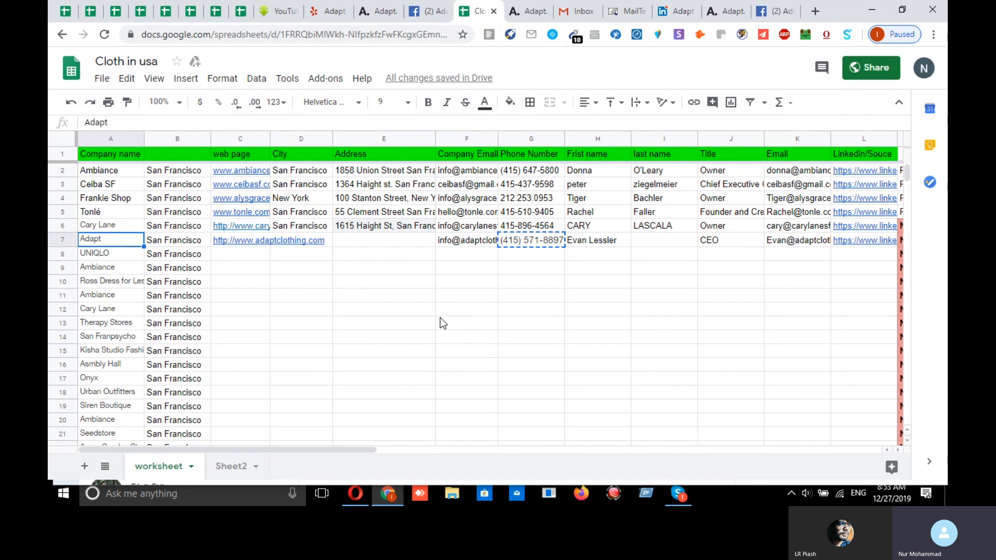
click(374, 253)
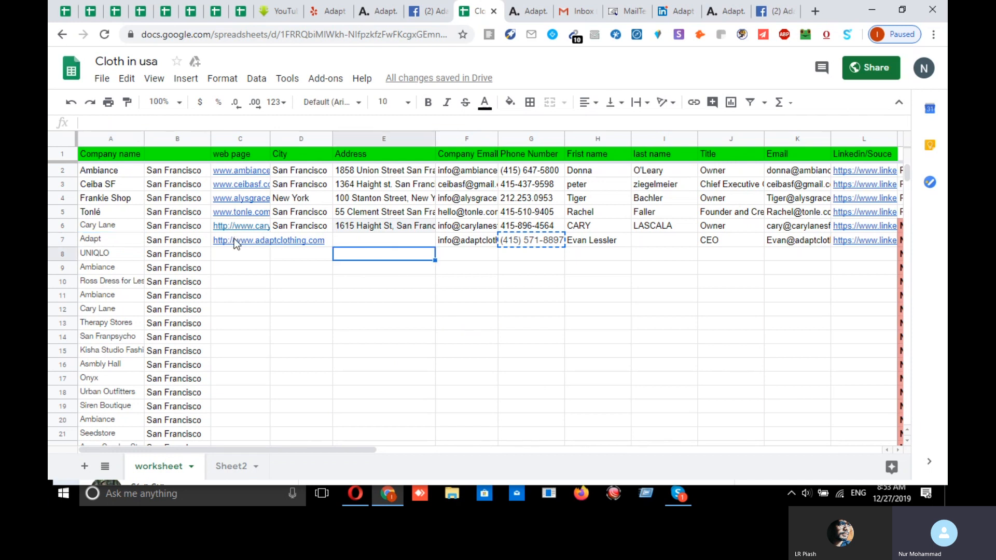
click(229, 243)
click(318, 244)
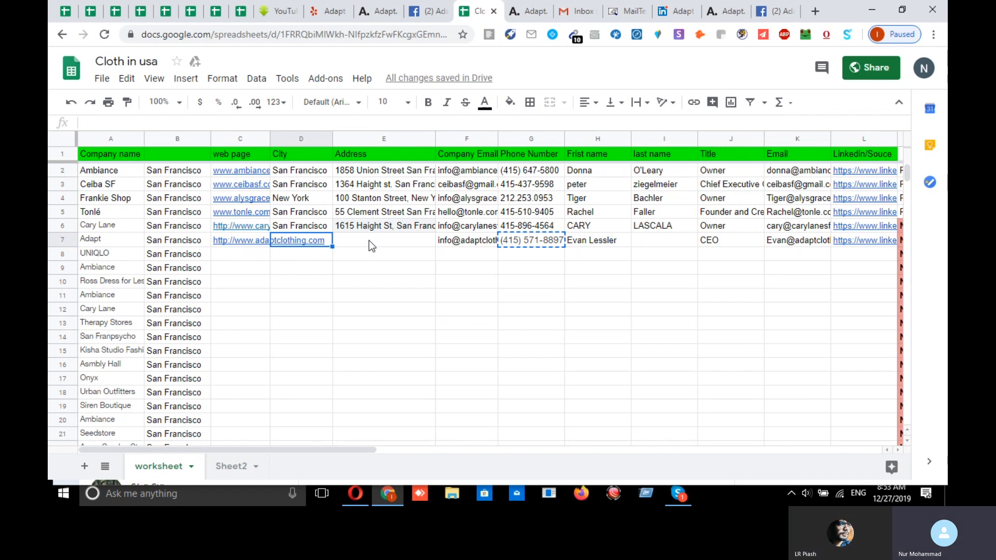
click(514, 311)
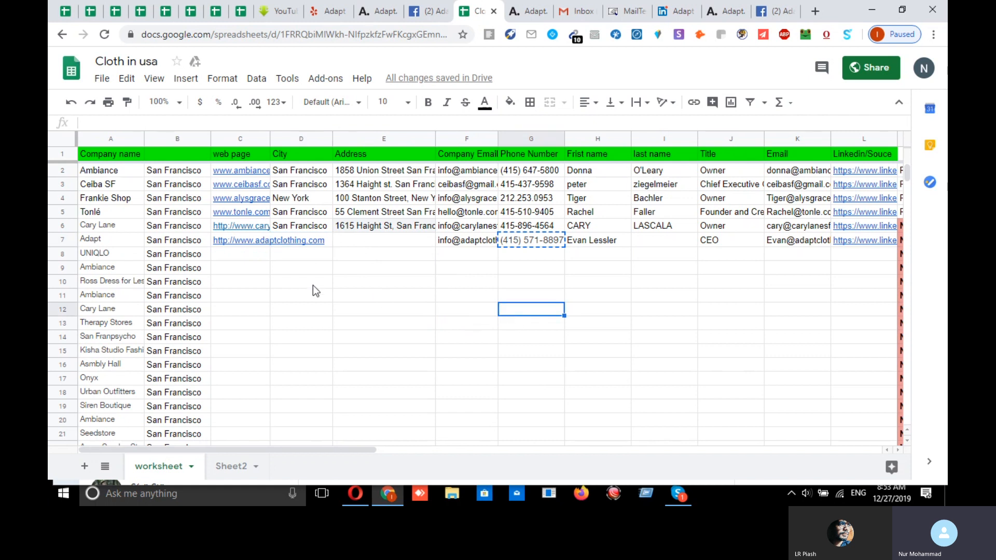
click(122, 243)
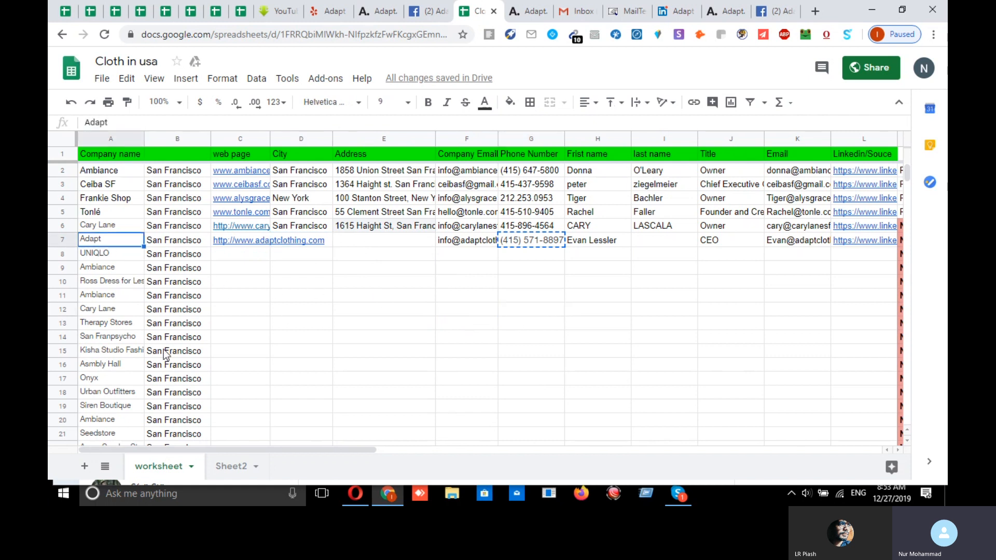
click(167, 244)
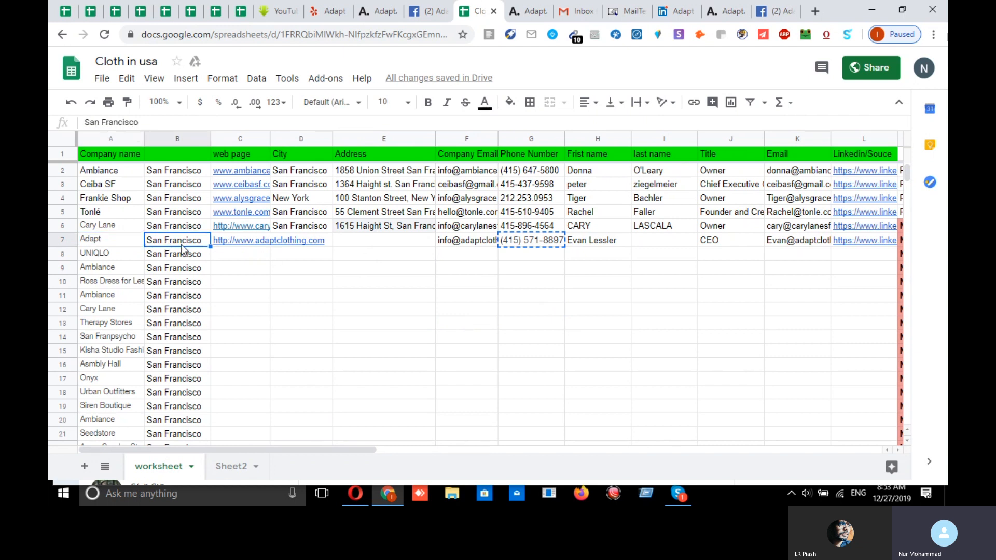
- Review the web page, City, Address and Company Email headers and the phone in G2
click(234, 157)
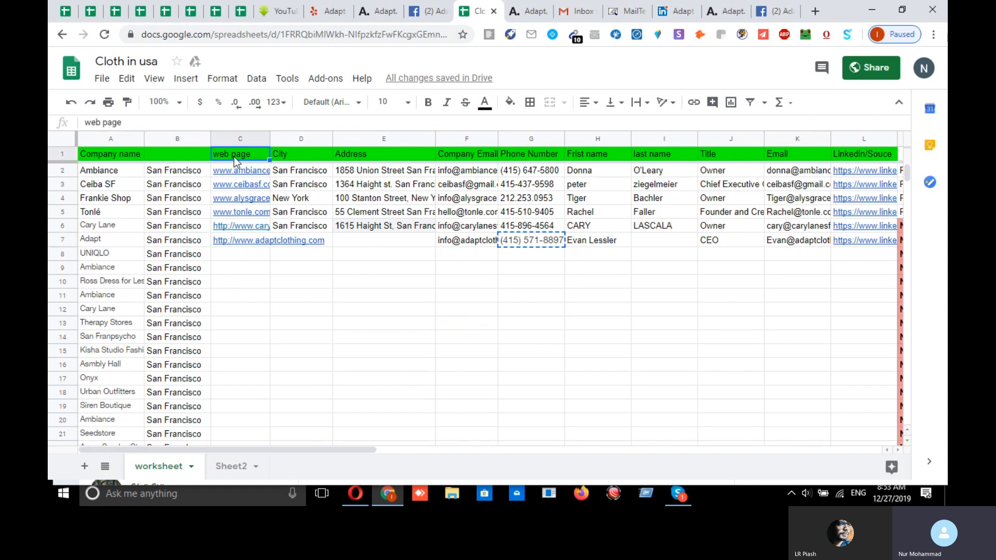
click(299, 155)
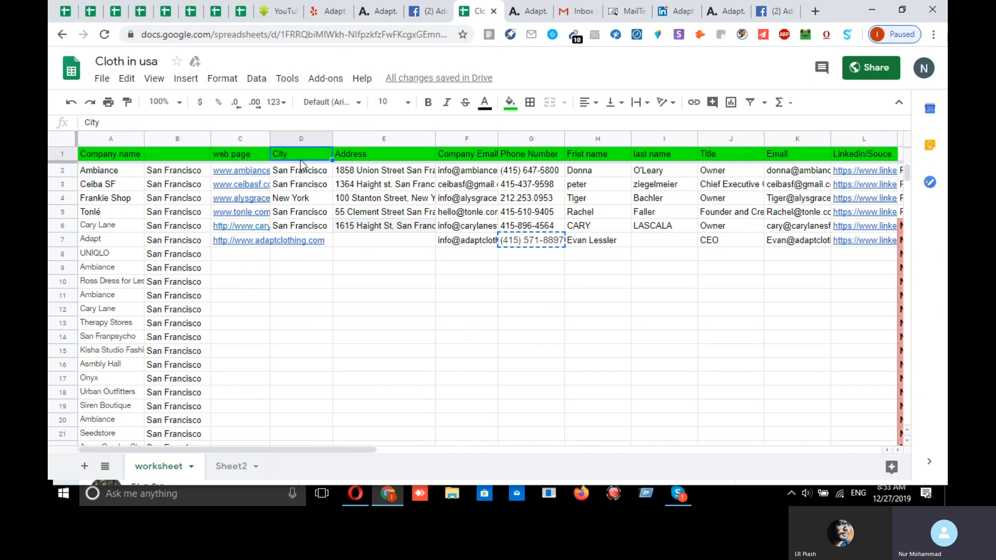
click(368, 156)
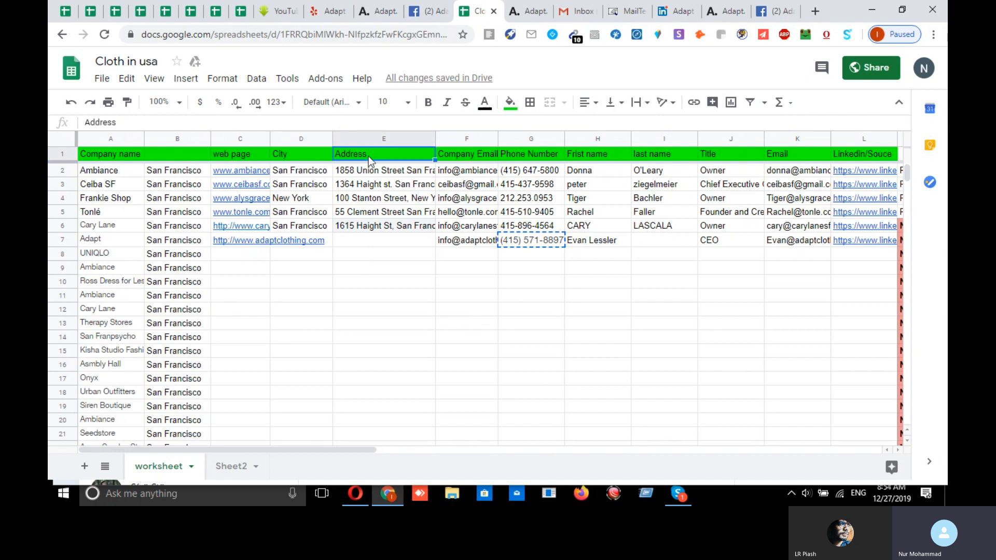
click(459, 157)
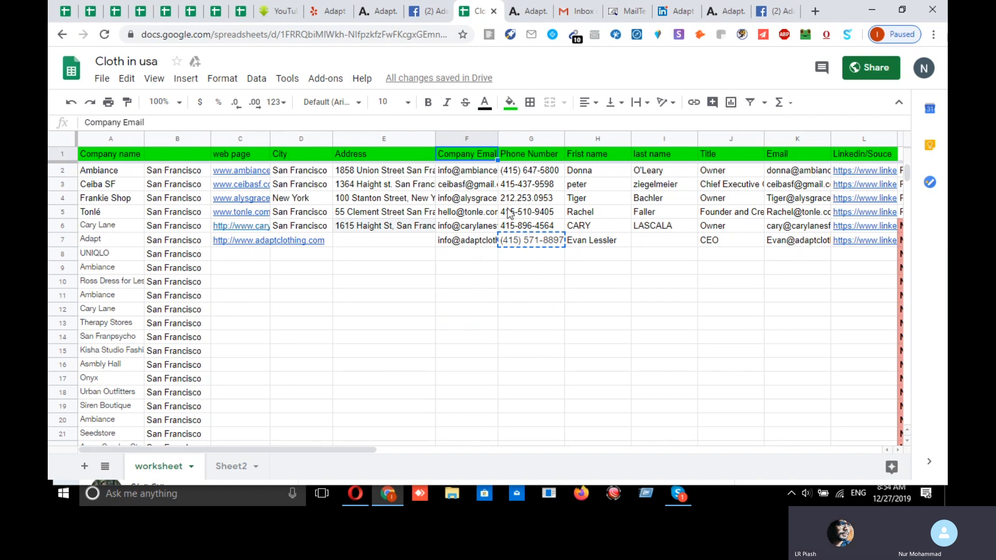
click(531, 175)
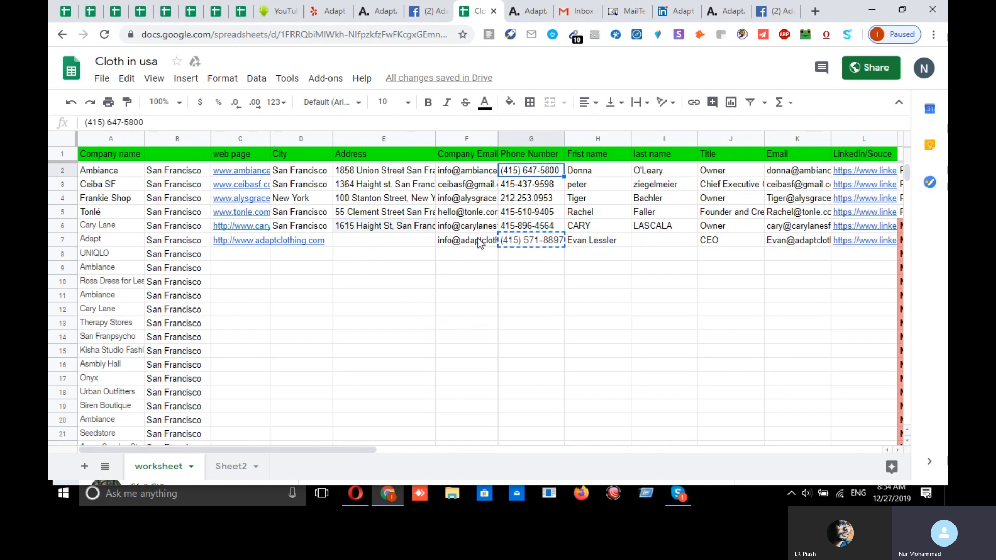
- Correct the H1 header from 'Frist name' to 'First name'
click(584, 173)
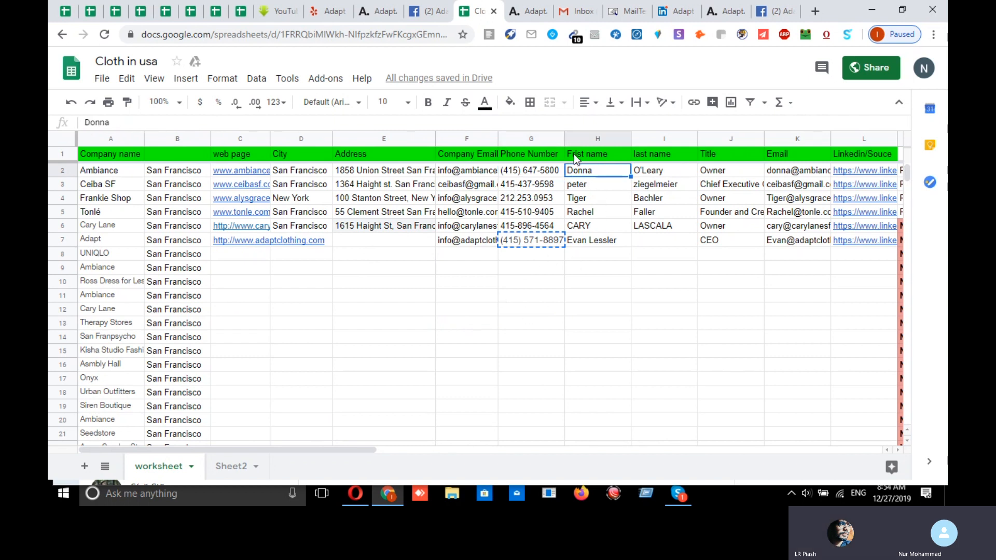
click(575, 154)
double_click(577, 154)
click(575, 154)
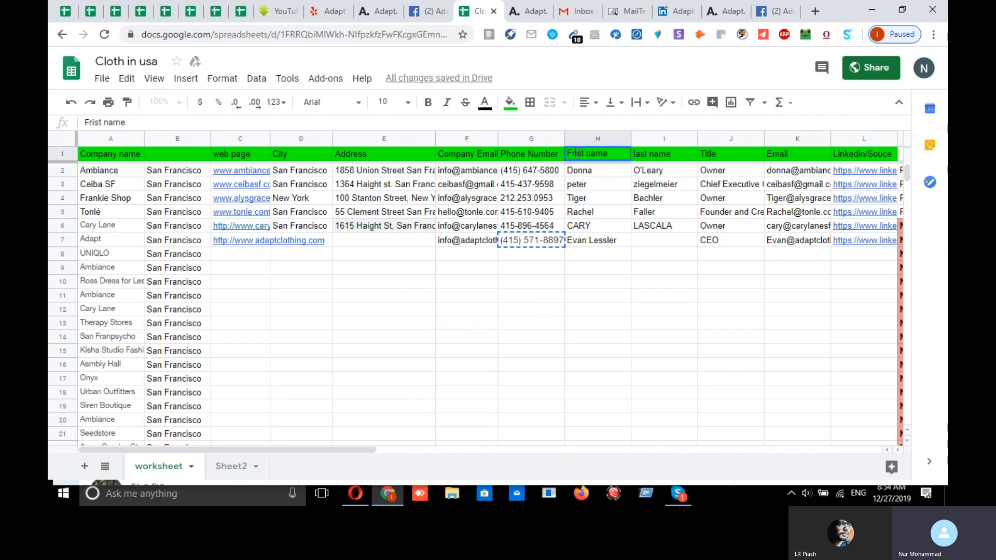
key(BackSpace)
text(r)
click(655, 155)
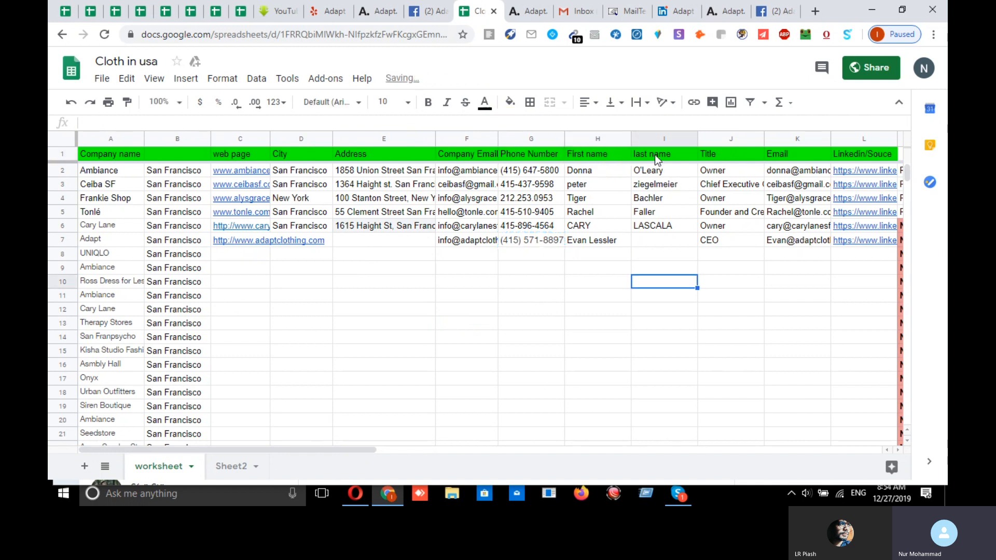
- Capitalise the I1 header to 'Last name', leaving H7's contact name unchanged
double_click(637, 154)
key(BackSpace)
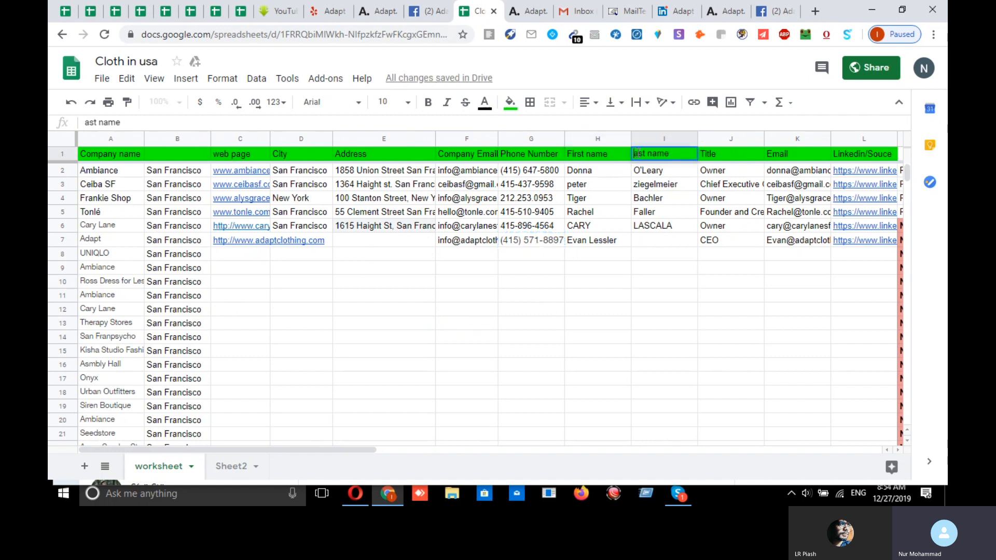
text(L)
click(633, 281)
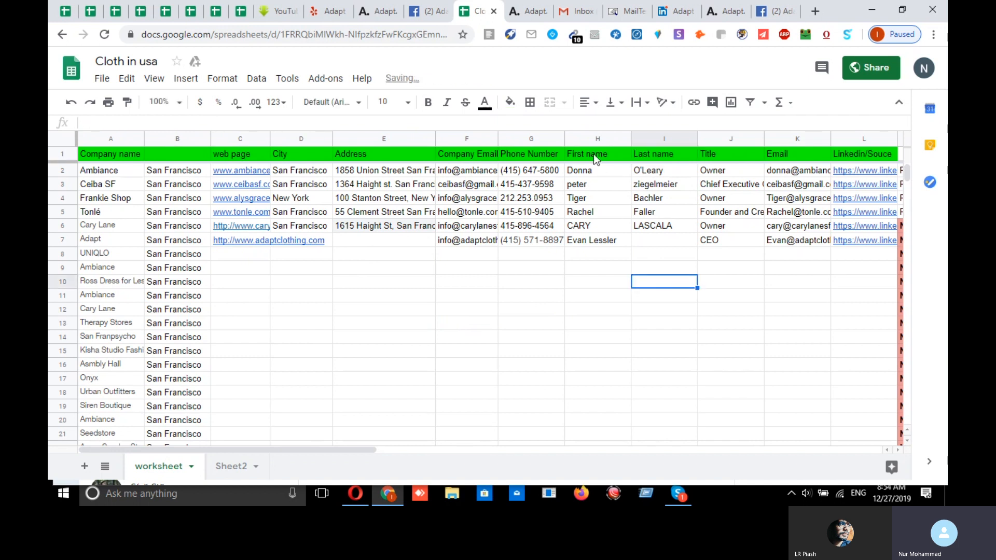
double_click(607, 244)
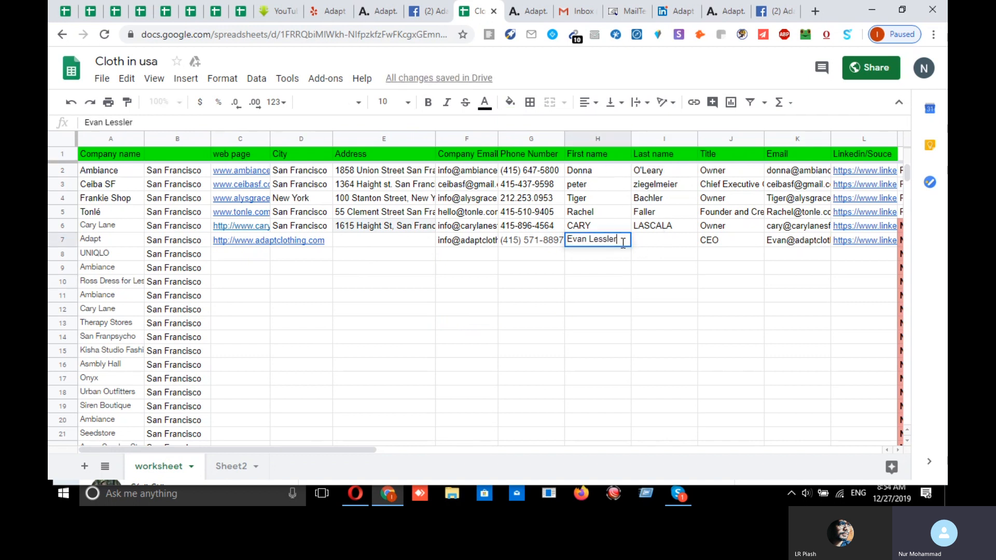
click(732, 243)
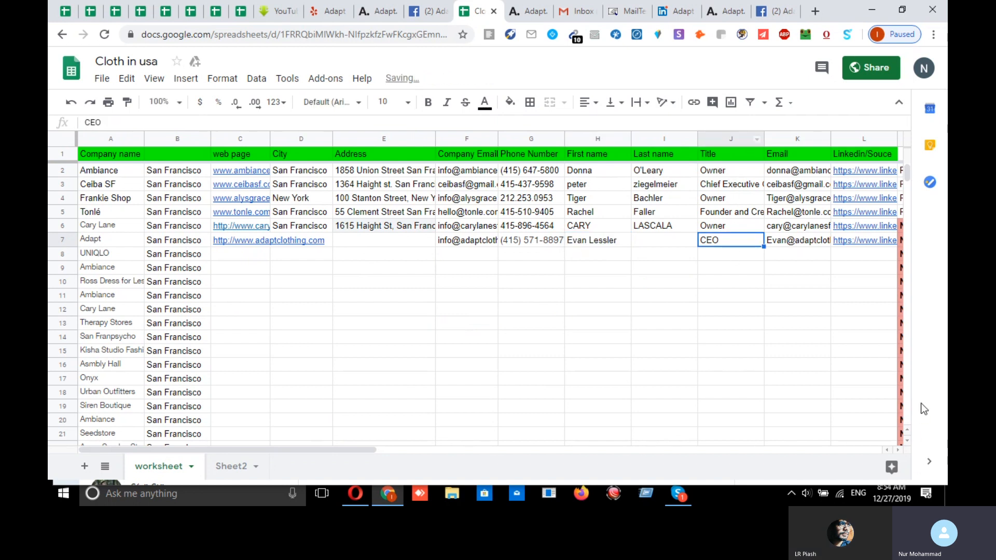
- Select A7:B7 (Adapt, San Francisco) and copy it to the clipboard
click(900, 450)
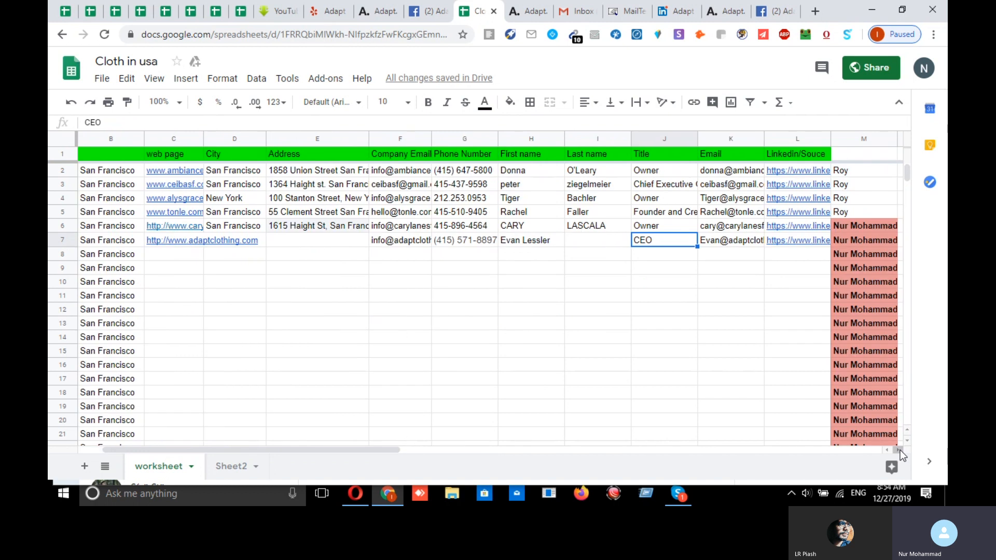
click(900, 450)
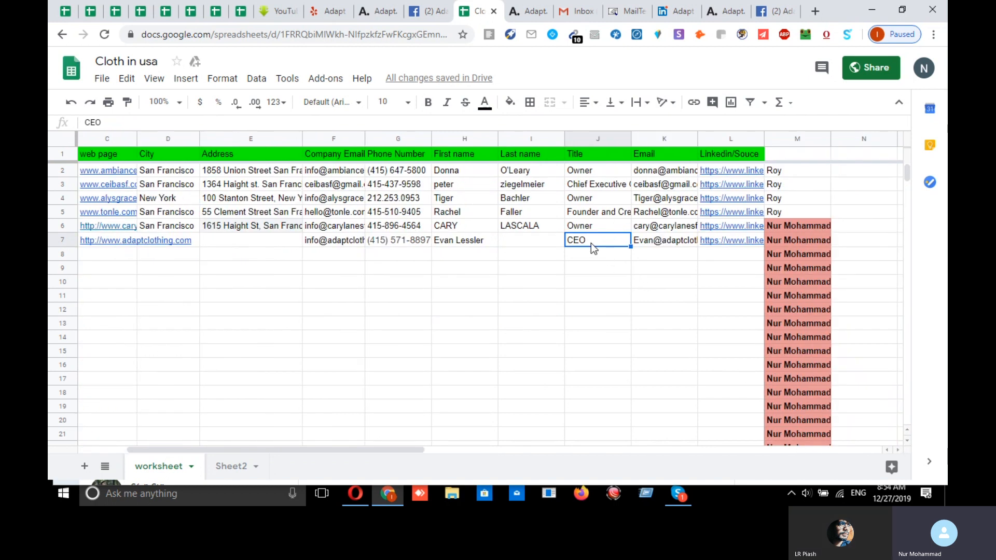
click(609, 281)
click(608, 245)
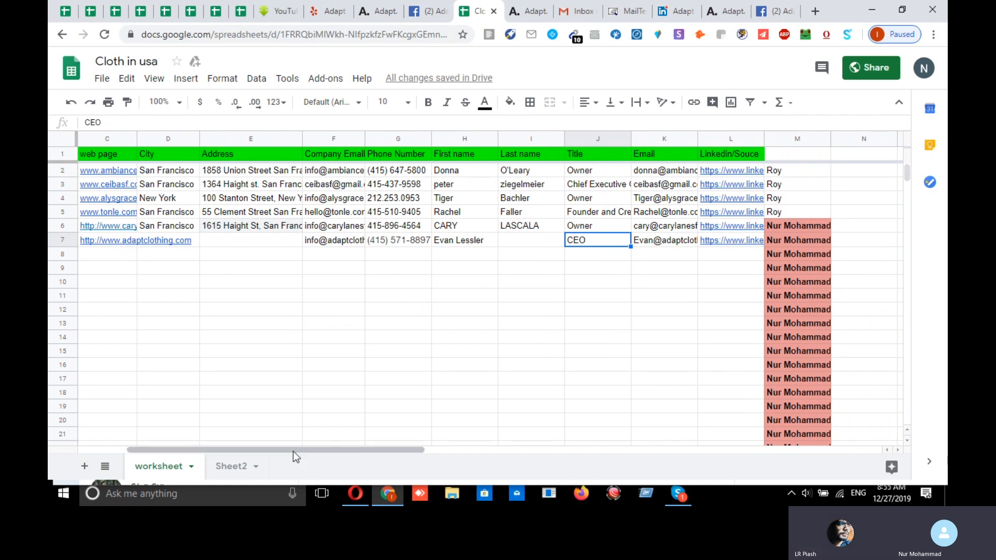
scroll(278, 450, left, 3)
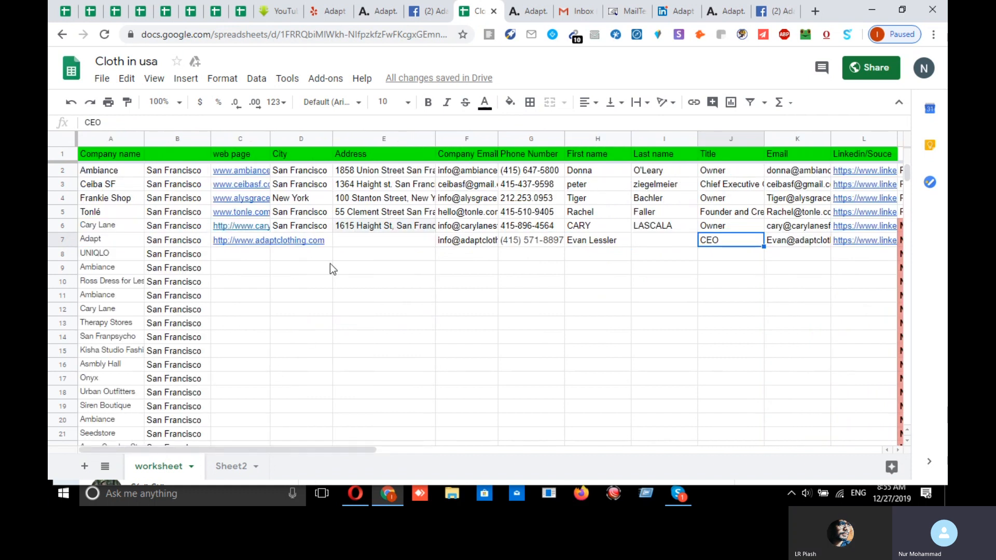
click(98, 241)
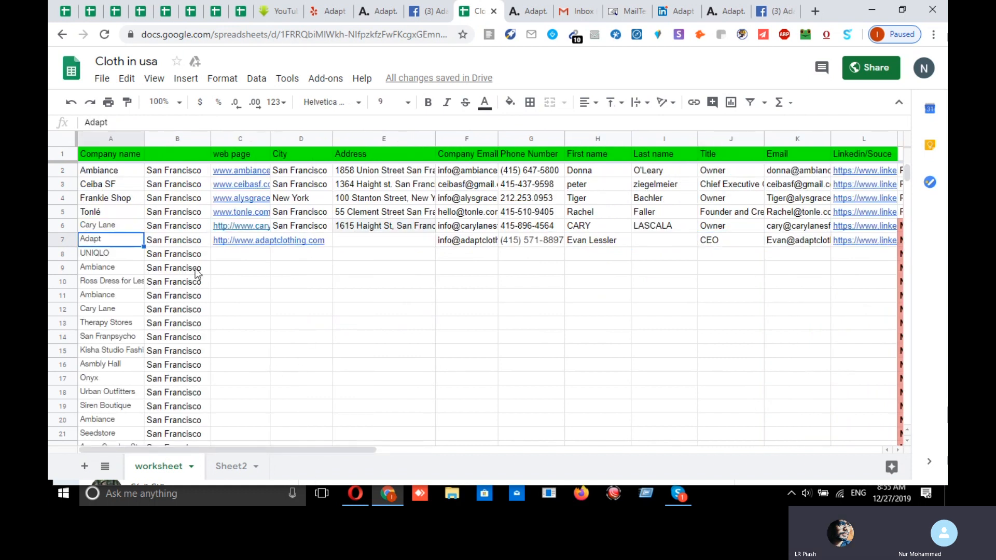
click(281, 278)
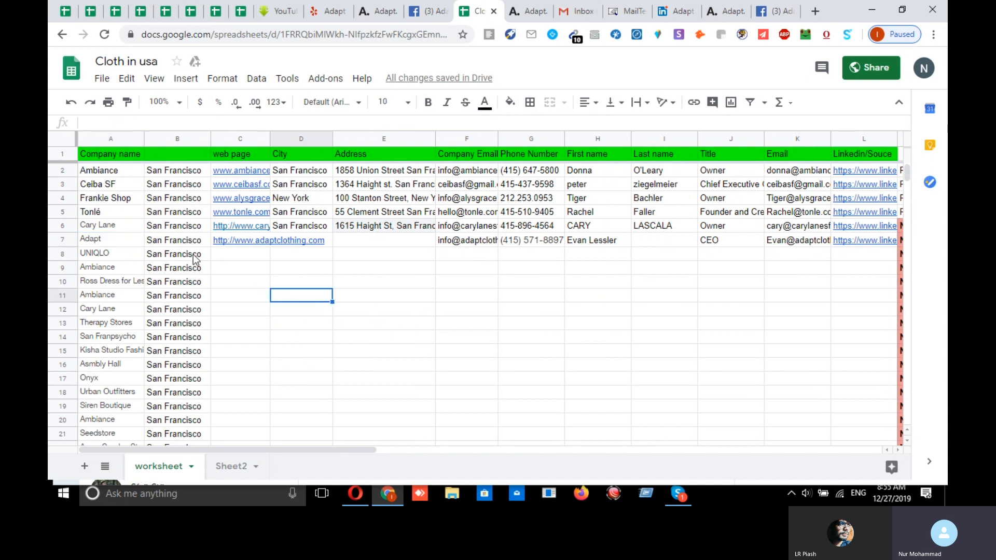
click(119, 241)
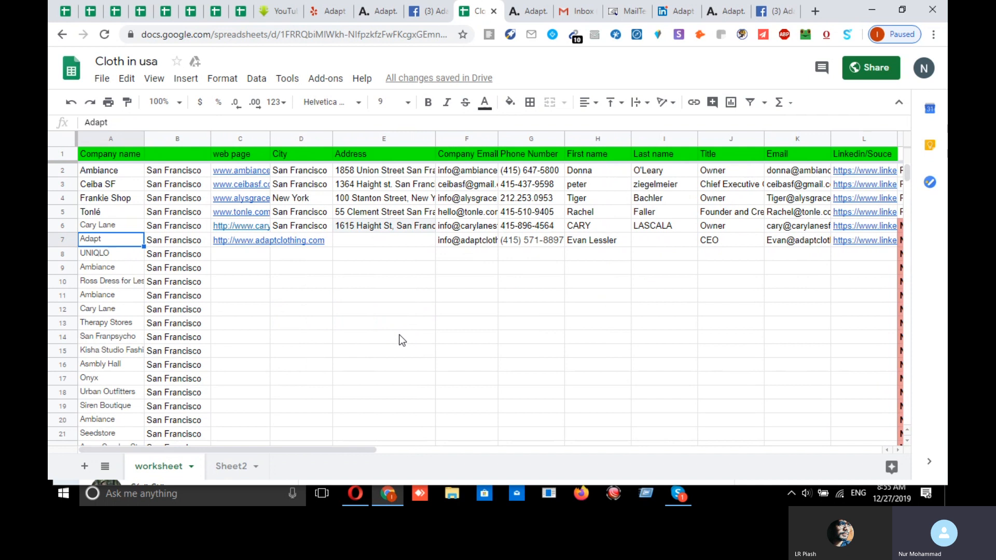
key(shift+Right)
key(ctrl+c)
- Search Google for 'adapt san francisco' and open the Adapt website result in a background tab
click(815, 10)
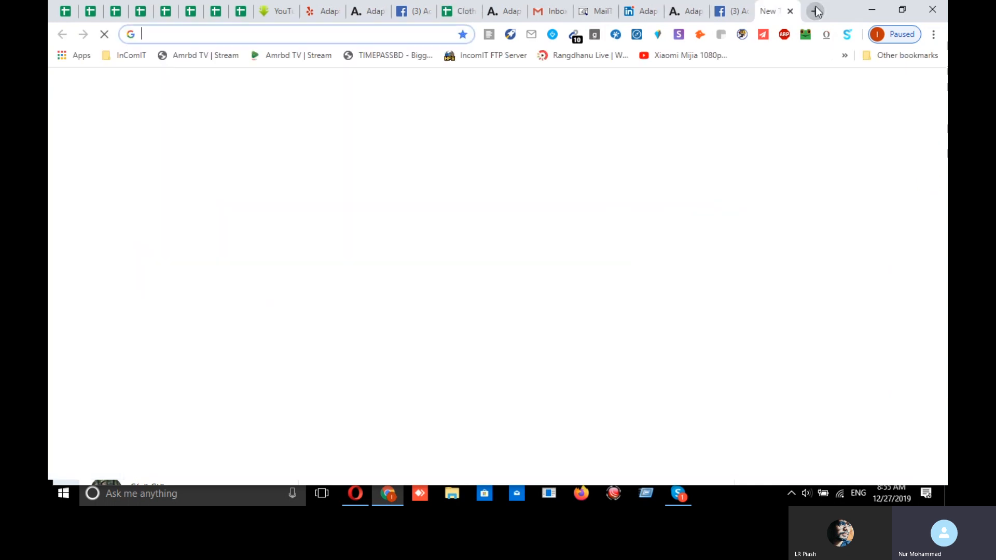
key(ctrl+v)
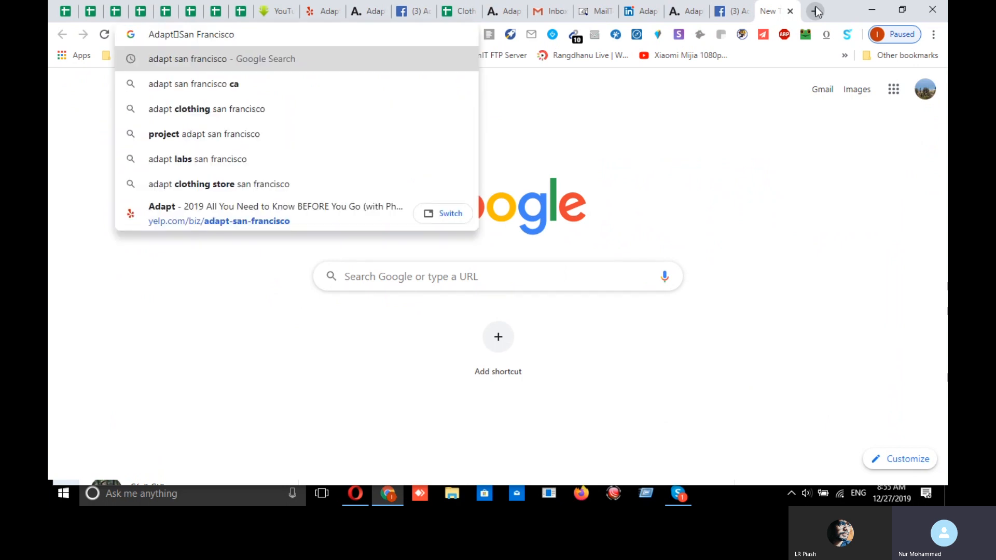
key(Return)
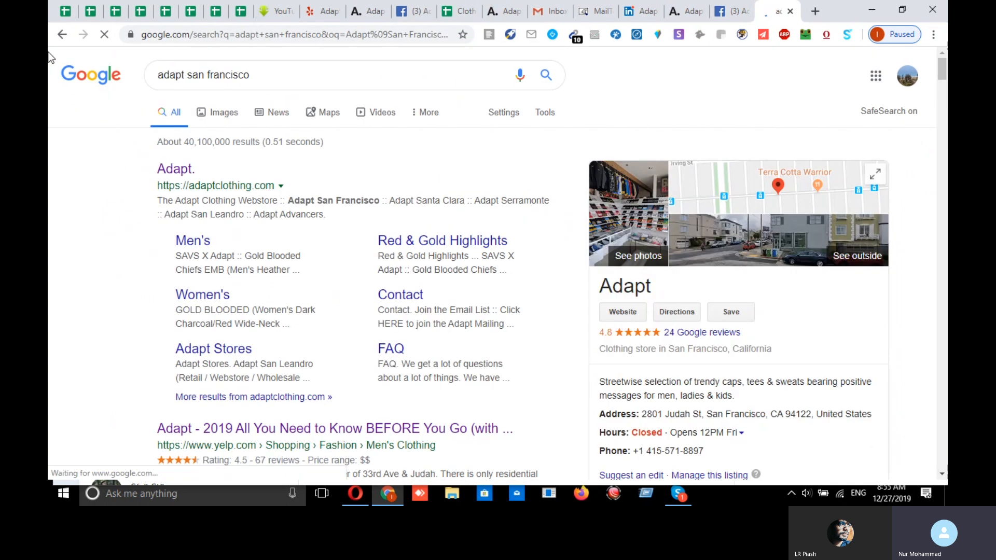
middle_click(176, 172)
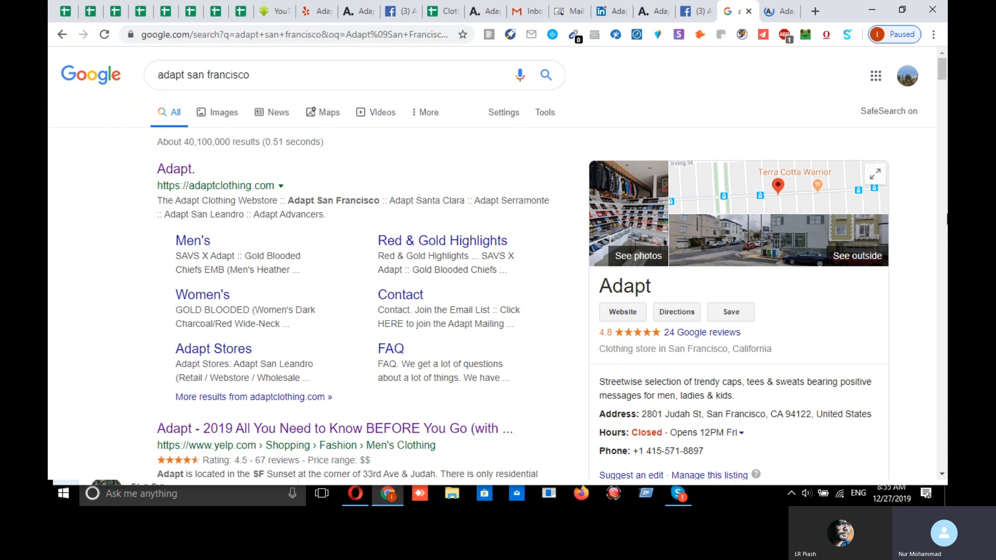
scroll(332, 281, down, 1)
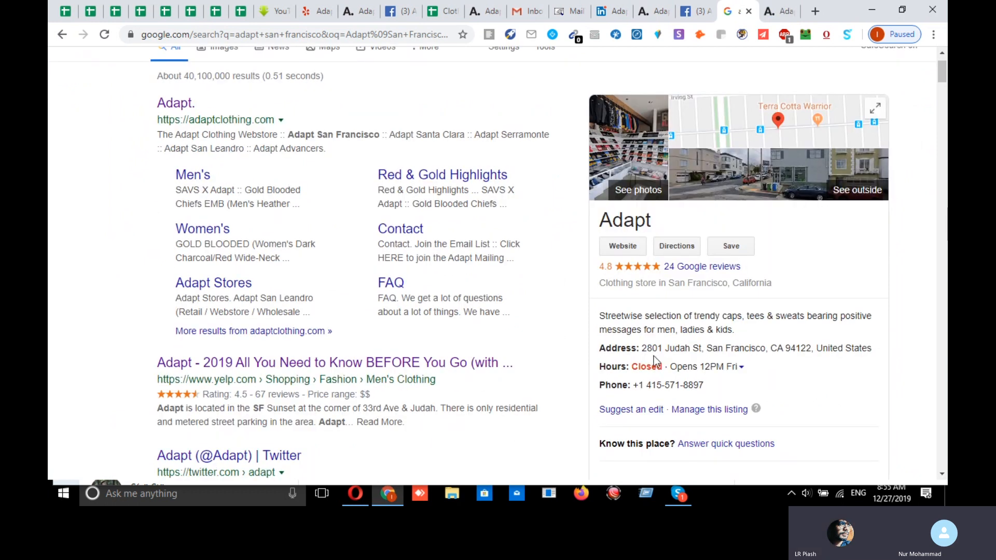
- Copy Adapt's street address from the business panel and move the results tab beside the sheet
drag(641, 347, 875, 352)
right_click(815, 357)
click(712, 354)
triple_click(710, 352)
drag(642, 348, 674, 349)
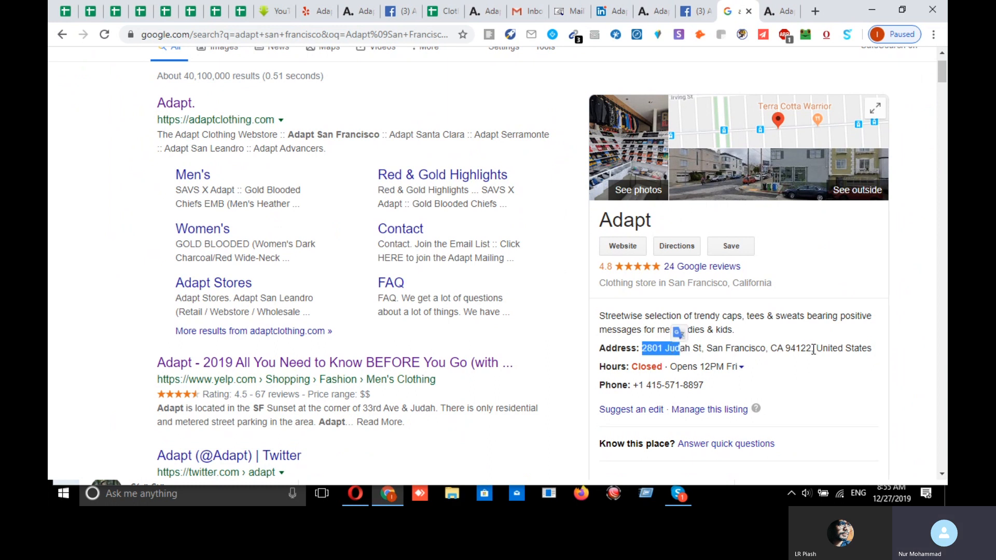
drag(875, 347, 645, 351)
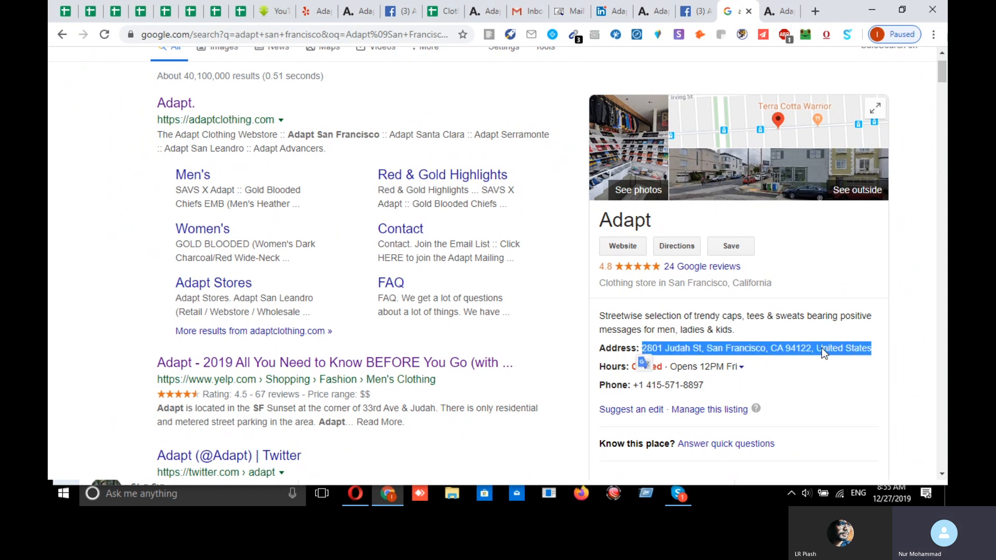
click(740, 382)
drag(643, 348, 852, 348)
key(ctrl+c)
right_click(853, 348)
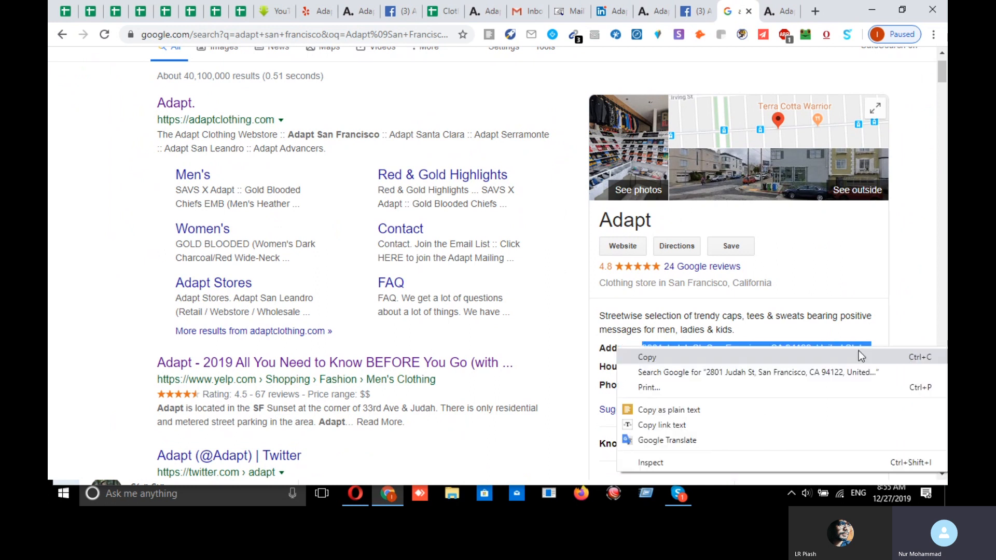
click(664, 354)
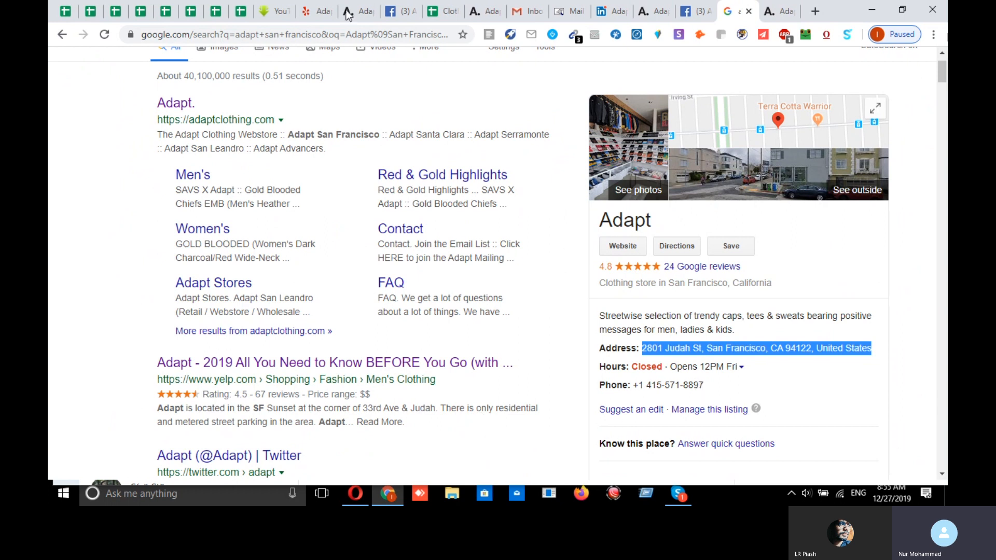
drag(739, 15, 477, 14)
- Paste Adapt's 2801 Judah St address into cell E7
click(441, 13)
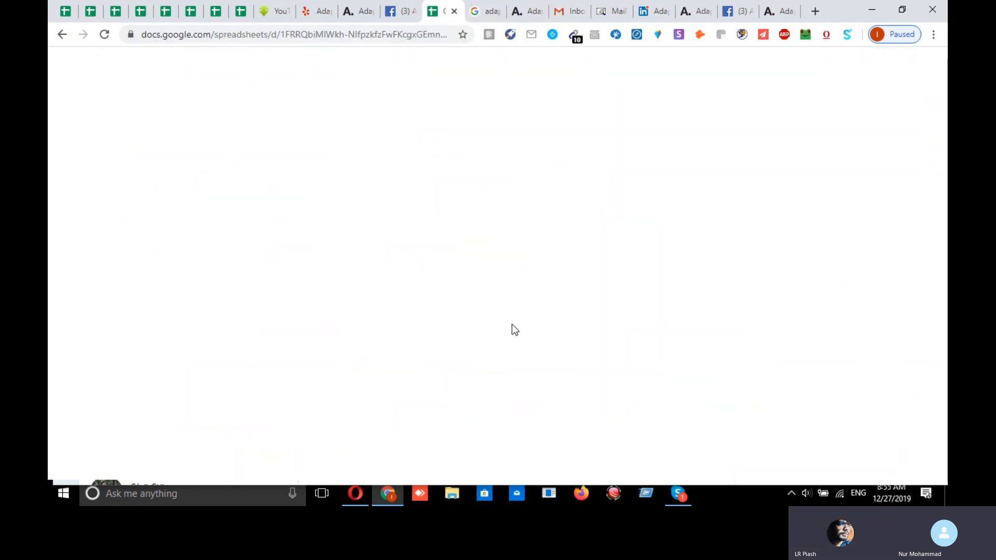
click(291, 297)
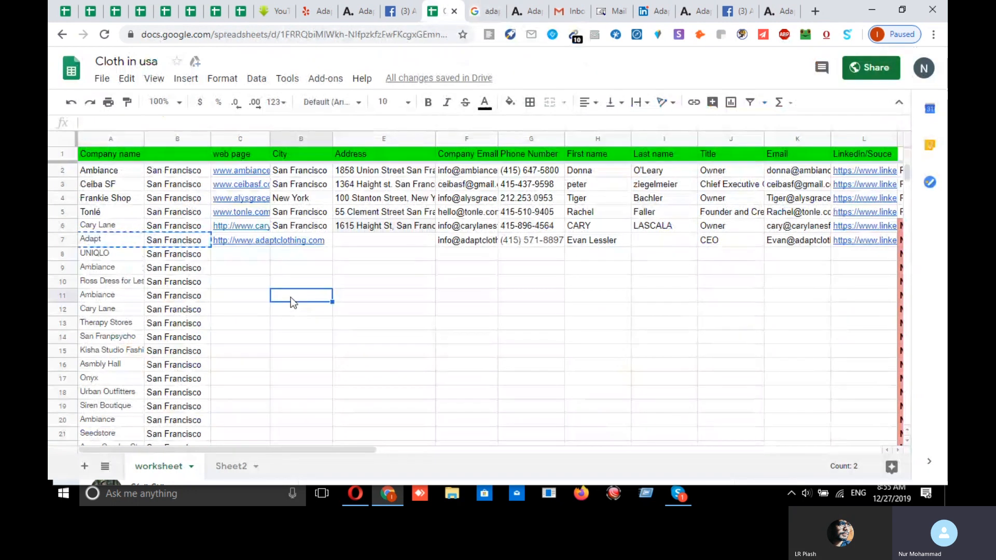
double_click(375, 240)
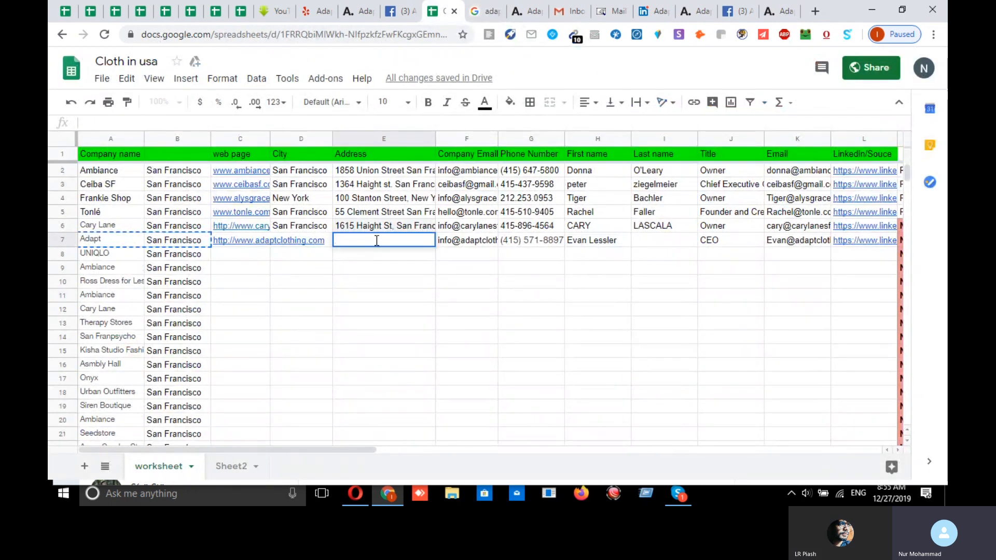
key(ctrl+v)
click(410, 300)
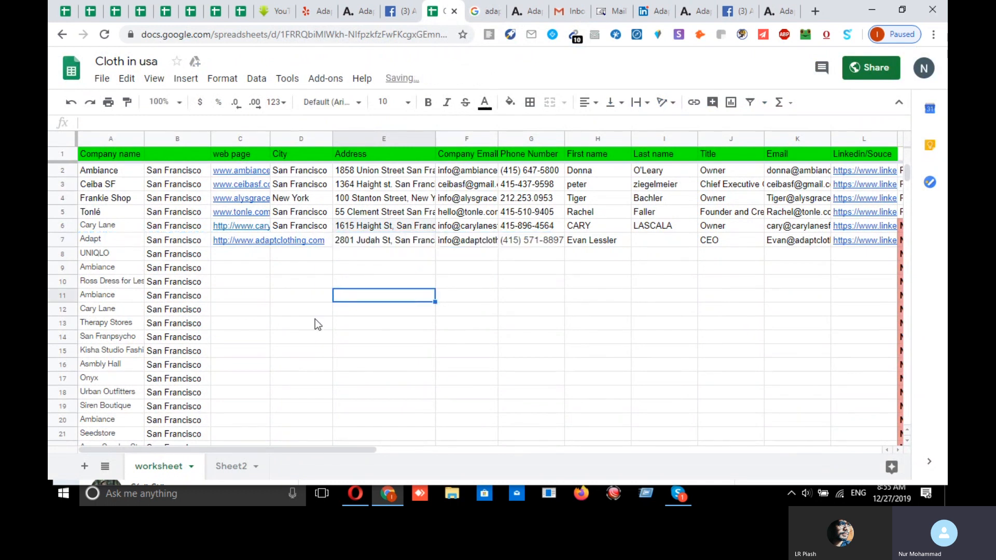
- Copy San Francisco from the Google address and paste it into city cell D7
click(325, 242)
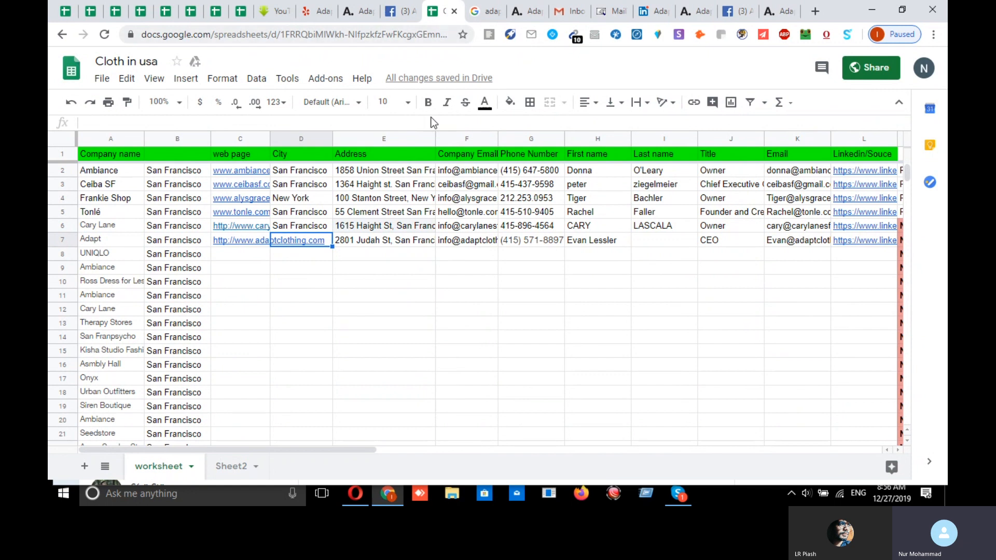
click(483, 12)
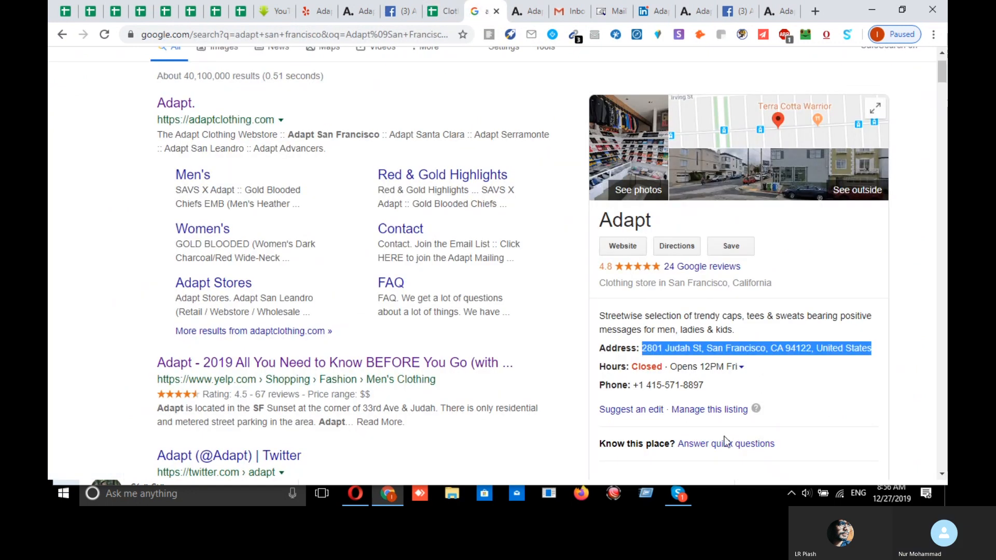
scroll(798, 355, down, 1)
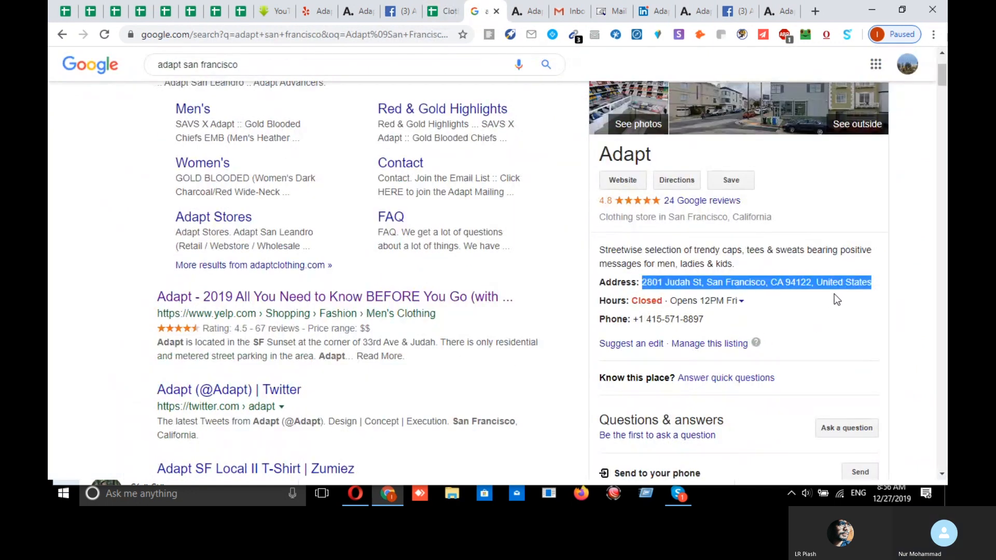
click(786, 288)
drag(765, 283, 707, 283)
key(ctrl+c)
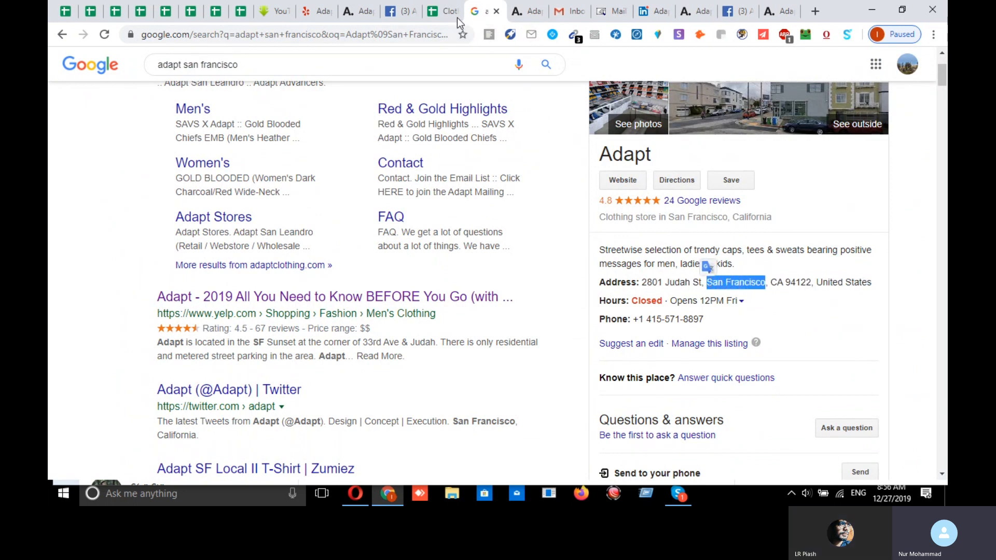
click(443, 11)
key(ctrl+v)
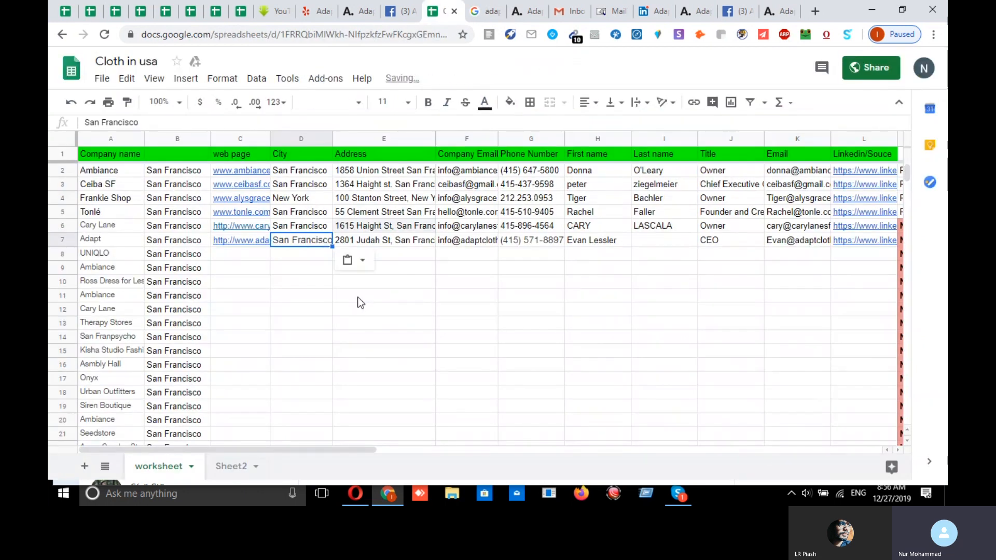
click(505, 282)
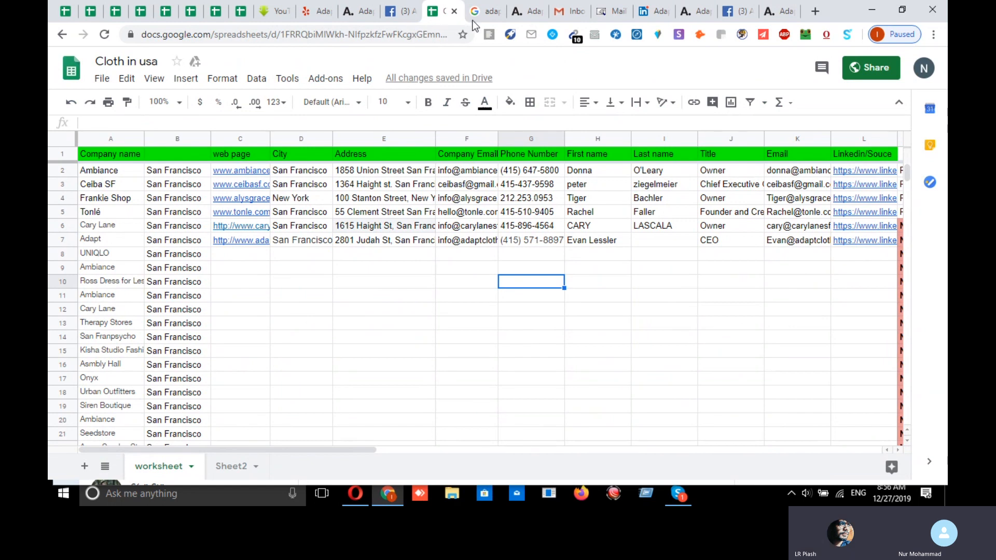
- Bring up the adaptclothing.com website and select its full URL
click(485, 11)
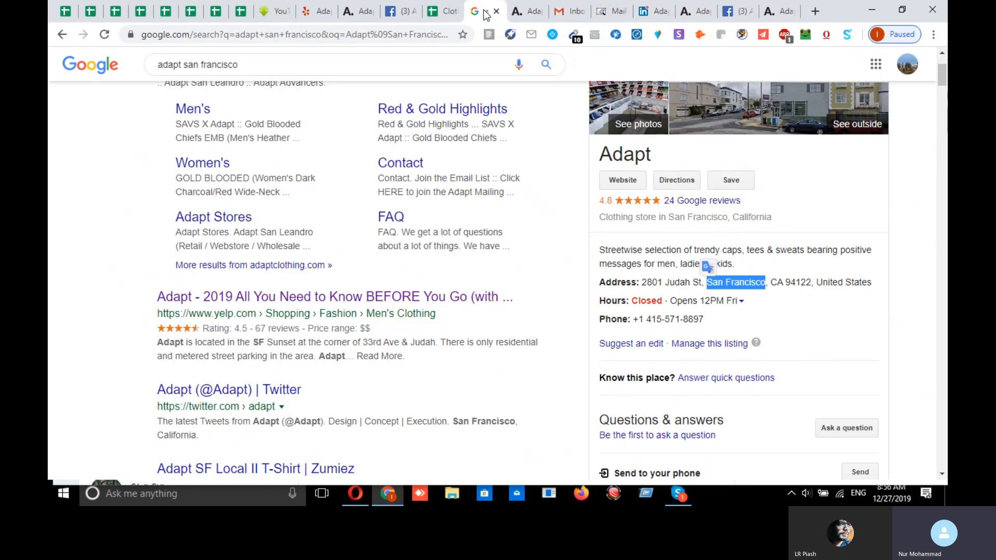
scroll(191, 181, up, 3)
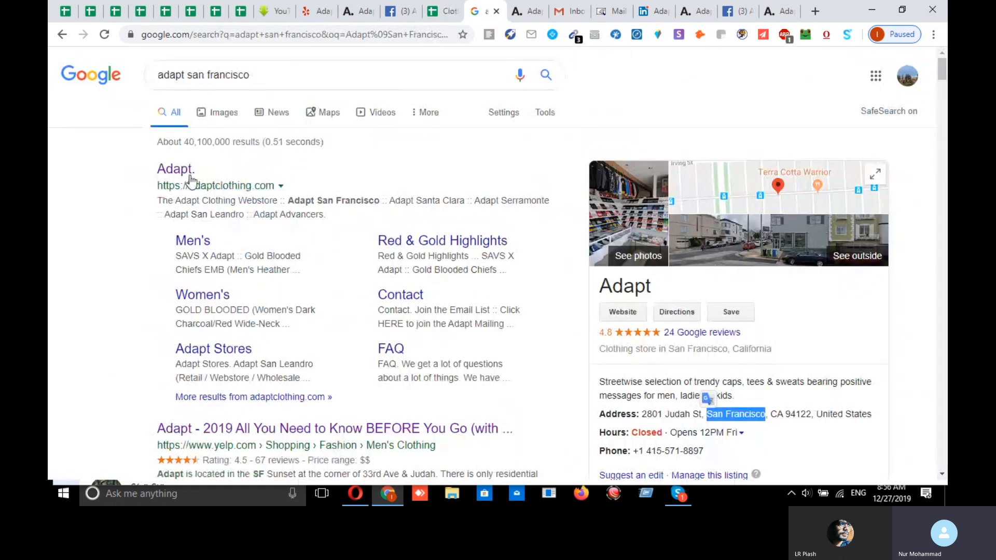
click(530, 12)
click(243, 37)
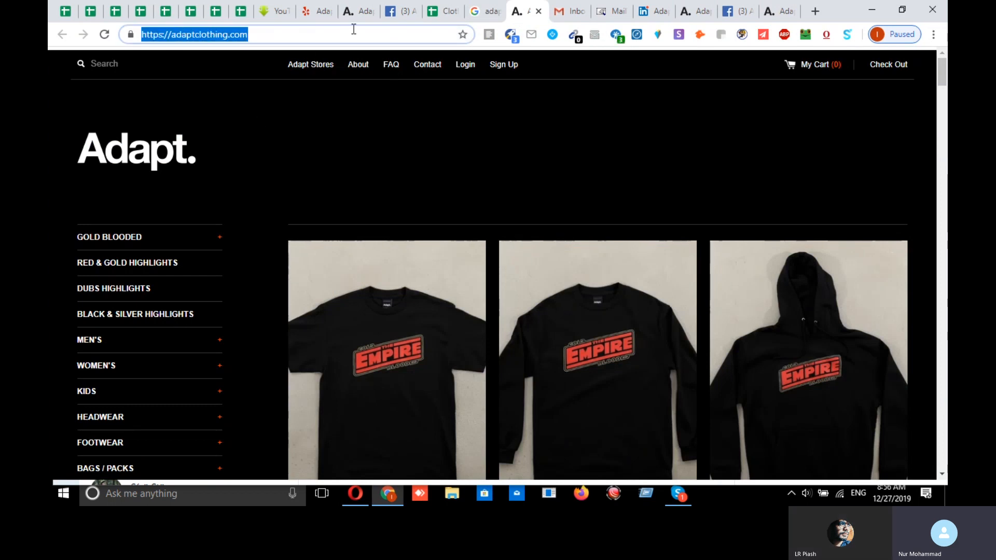
- Check the web page link in C7 and the phone in G7 against the search results
click(441, 11)
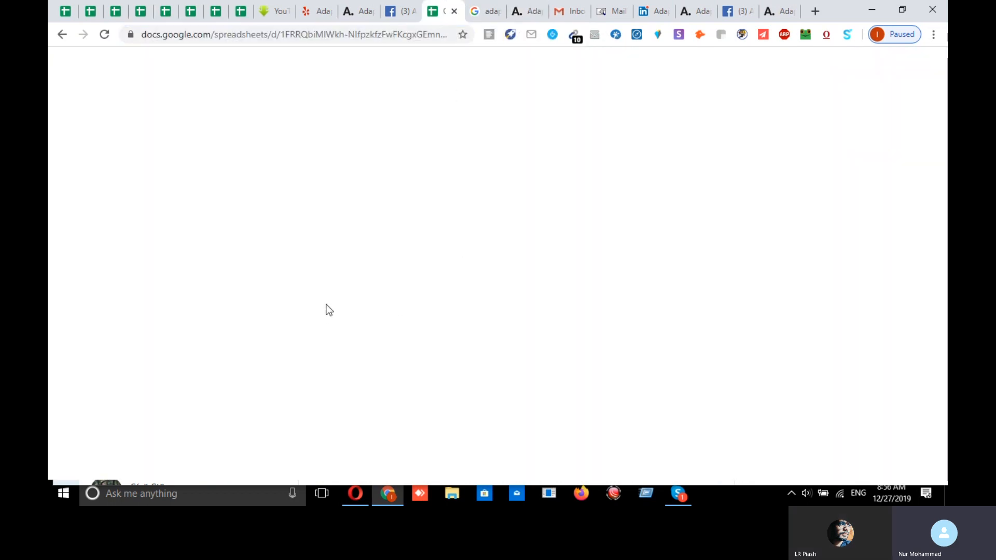
click(248, 240)
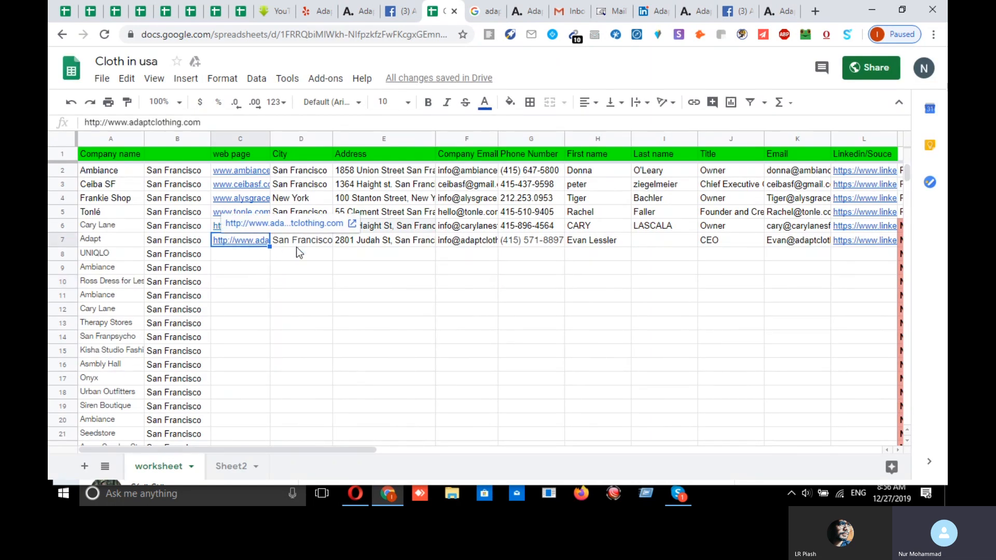
click(347, 284)
click(539, 241)
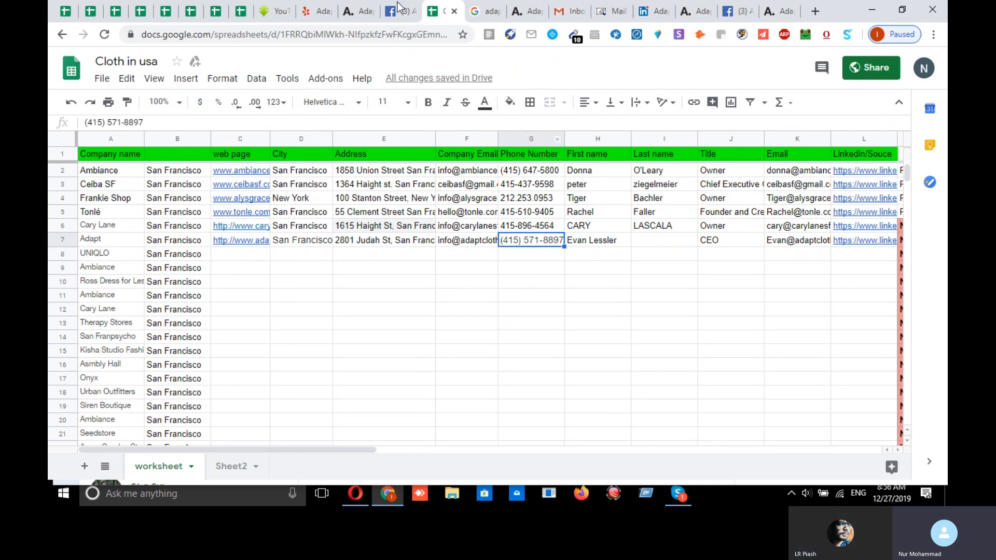
click(481, 10)
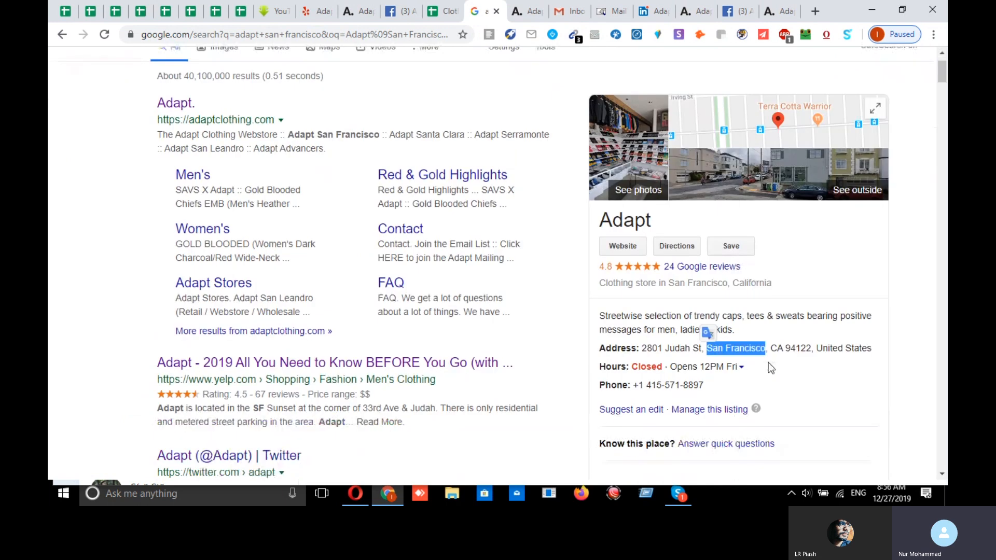
scroll(767, 362, down, 2)
drag(703, 253, 646, 254)
drag(643, 254, 639, 254)
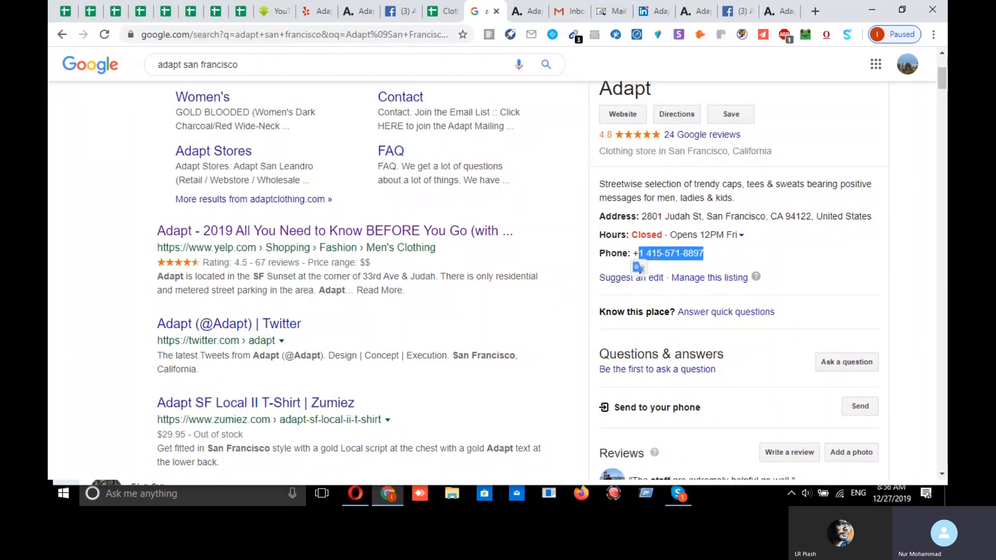
right_click(658, 254)
click(671, 262)
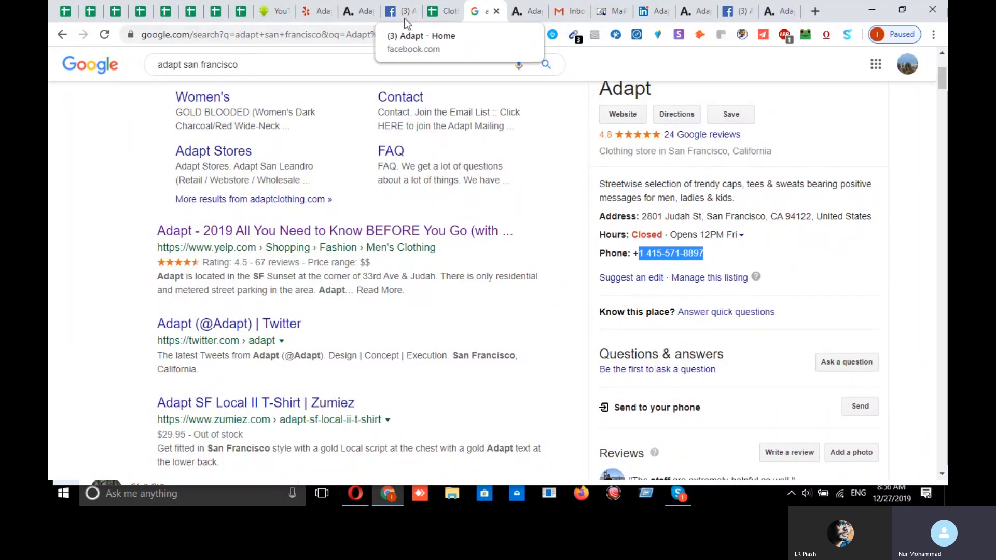
click(440, 12)
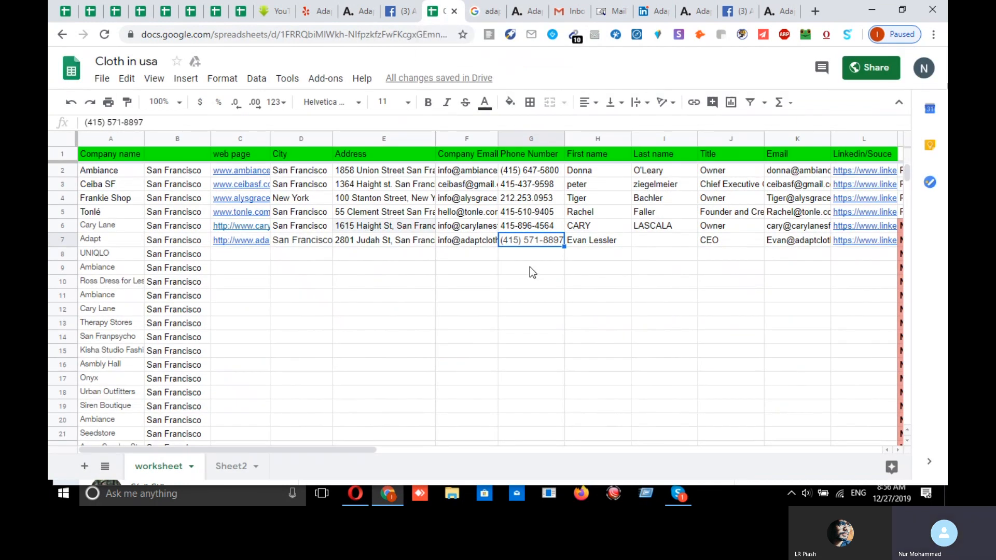
key(ctrl+v)
double_click(506, 240)
drag(510, 240, 501, 251)
key(BackSpace)
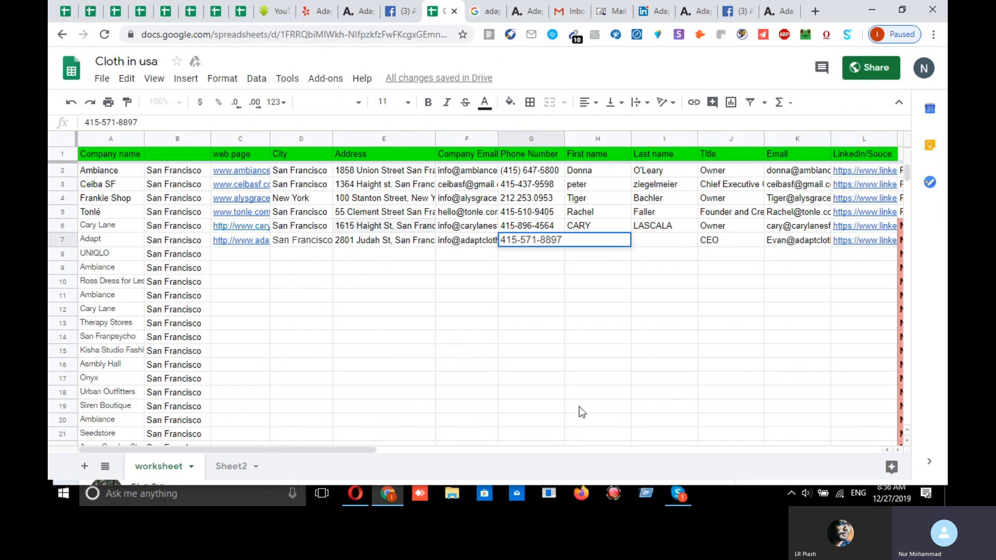
click(612, 353)
click(600, 240)
key(ctrl+v)
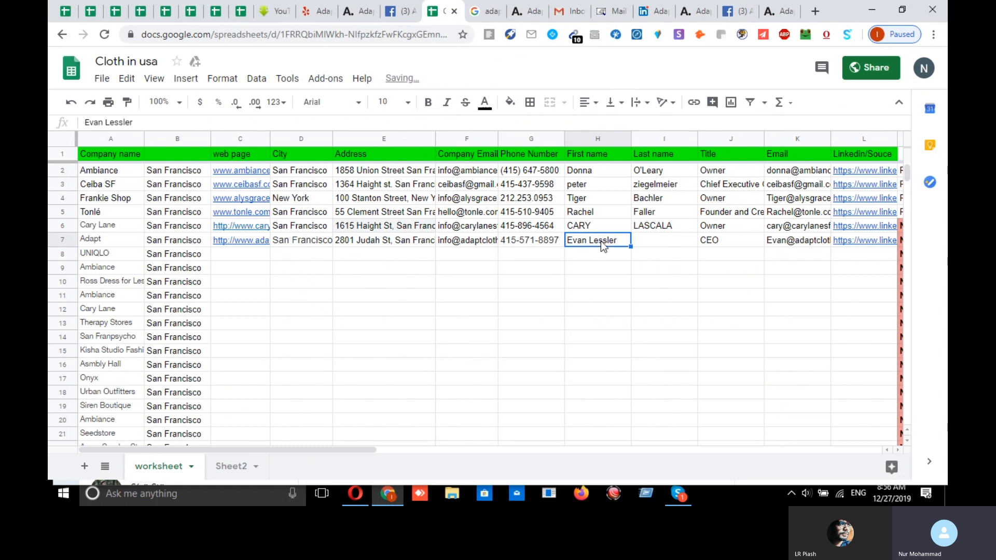
click(481, 15)
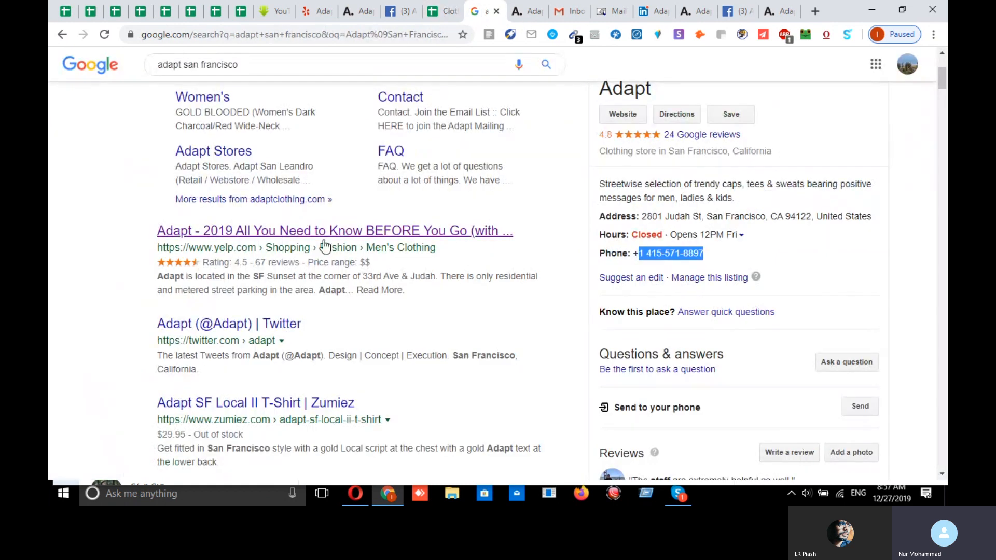
- Open Adapt's Yelp page and compare its website link with C7
middle_click(342, 235)
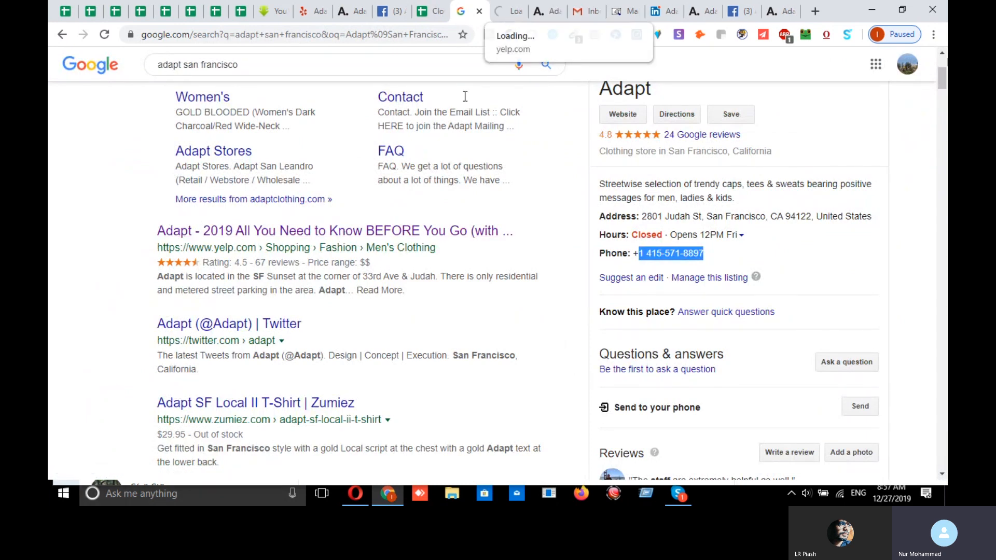
click(506, 11)
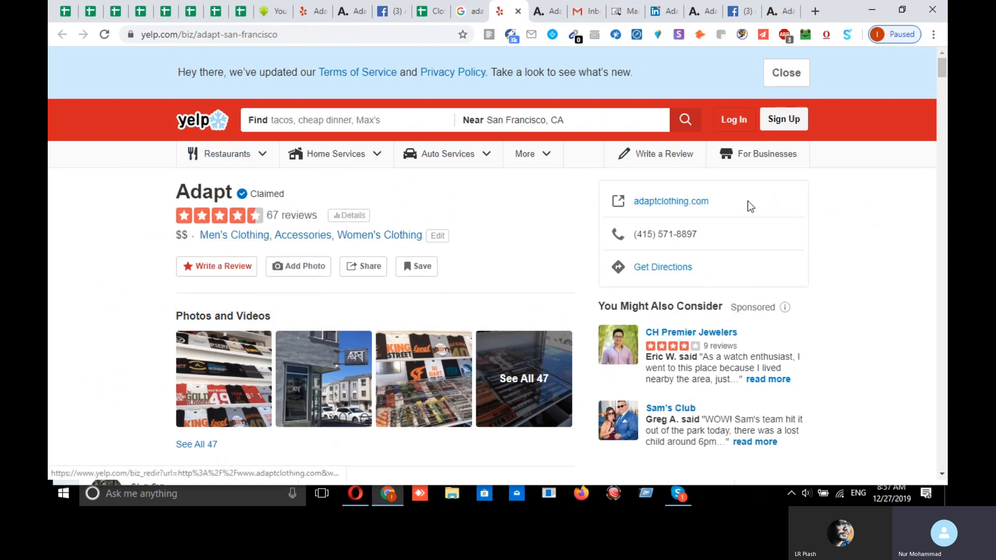
drag(708, 201, 633, 201)
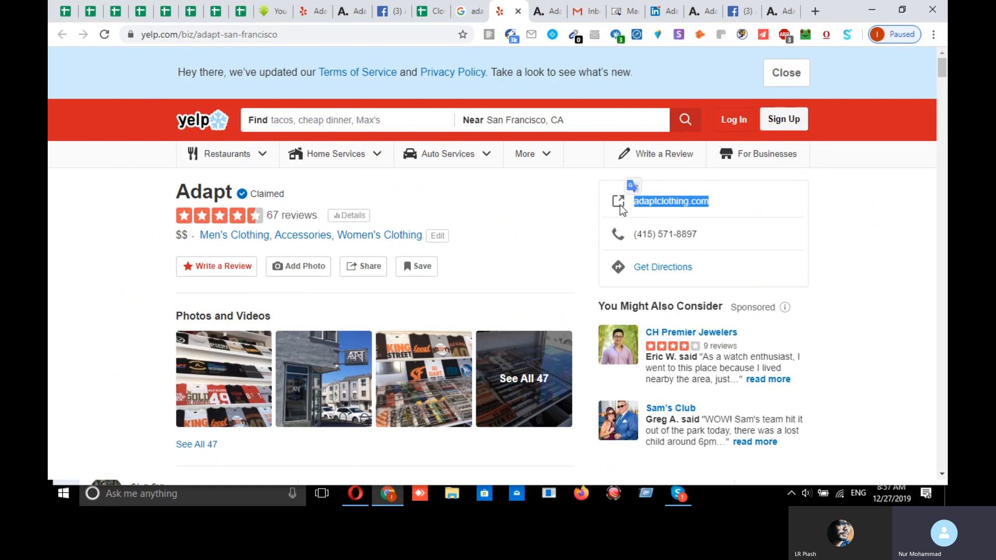
click(434, 14)
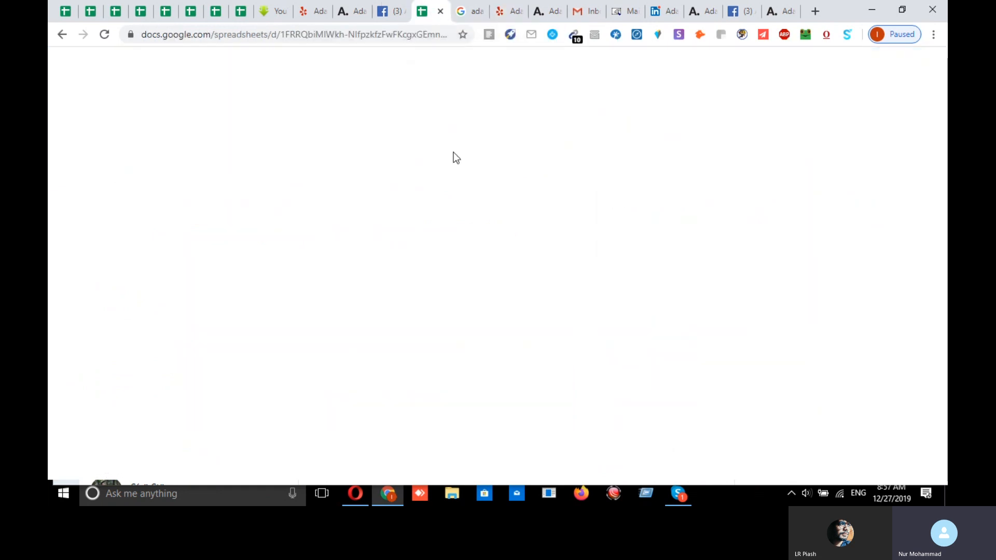
click(244, 240)
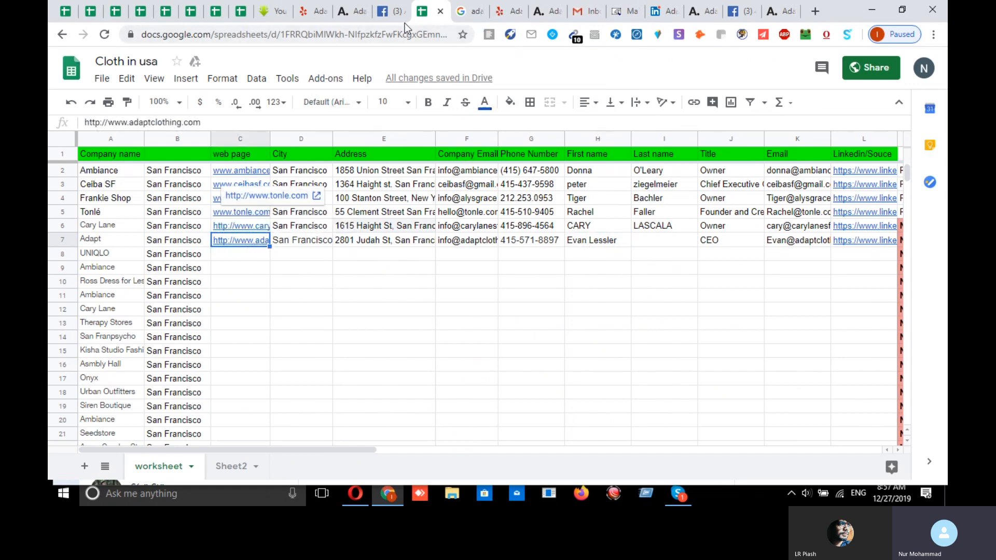
click(500, 10)
drag(709, 237, 638, 236)
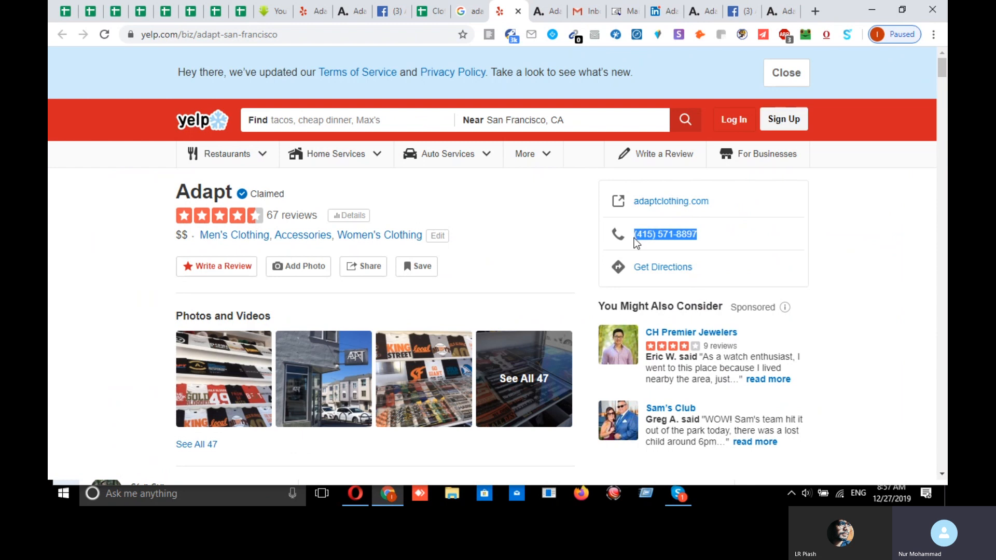
click(437, 13)
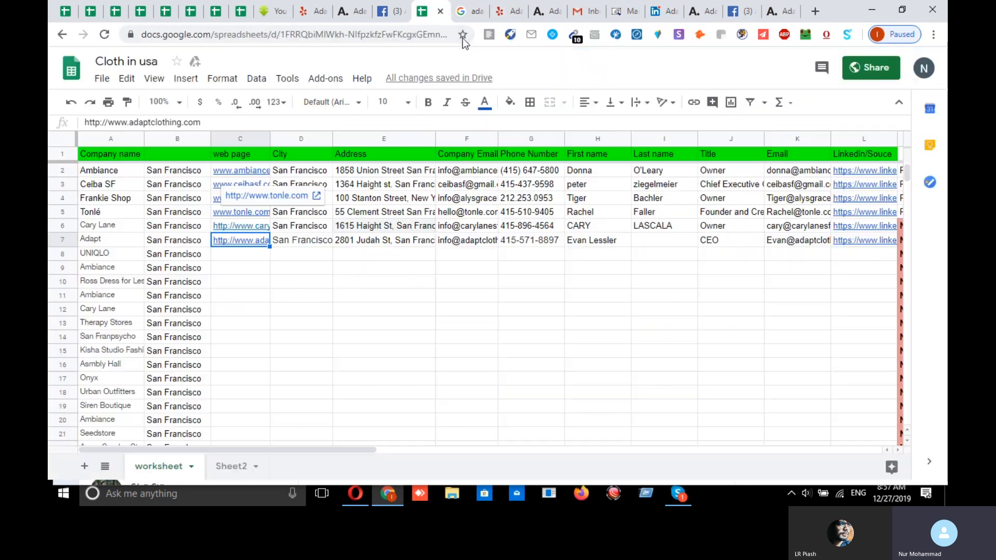
click(539, 240)
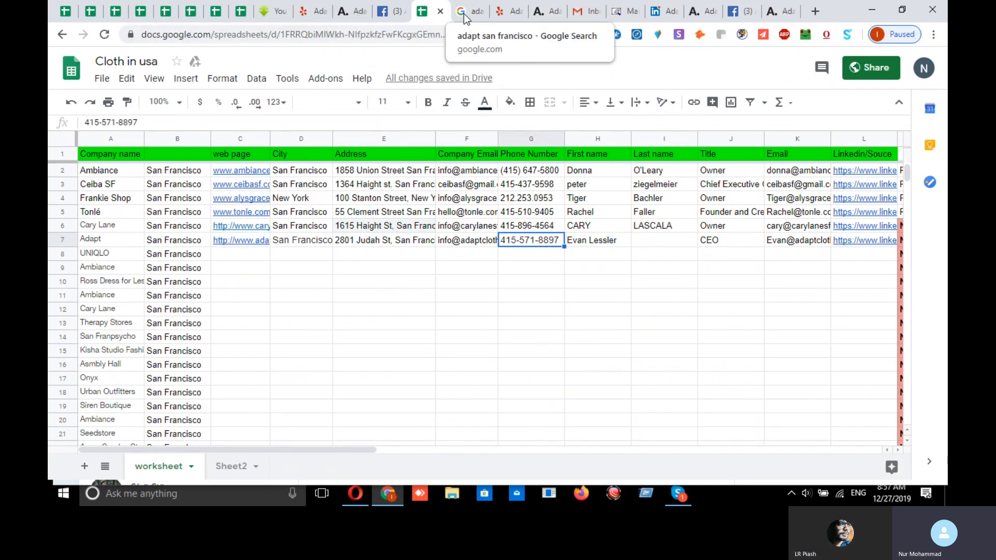
click(506, 13)
scroll(737, 335, down, 5)
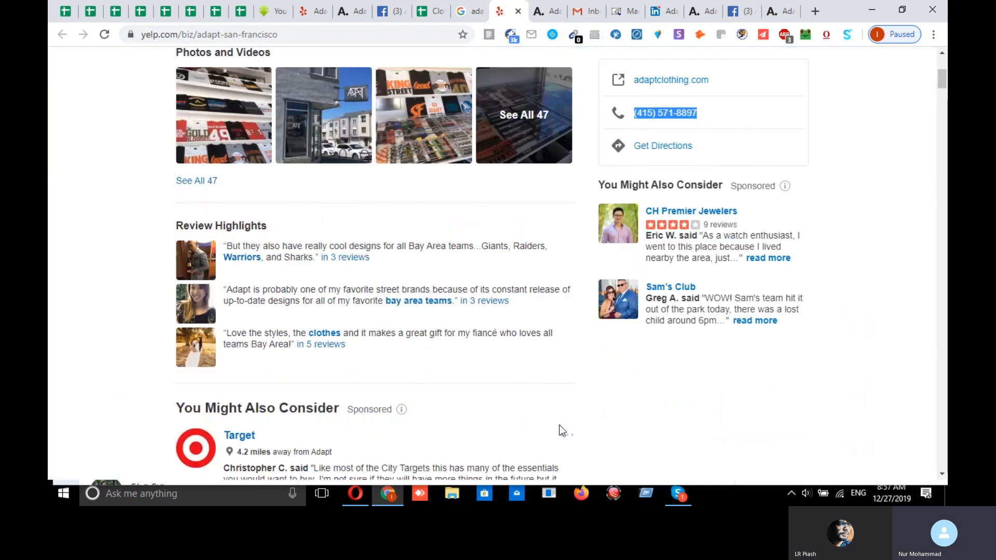
scroll(385, 281, down, 10)
scroll(259, 254, up, 2)
drag(295, 220, 185, 211)
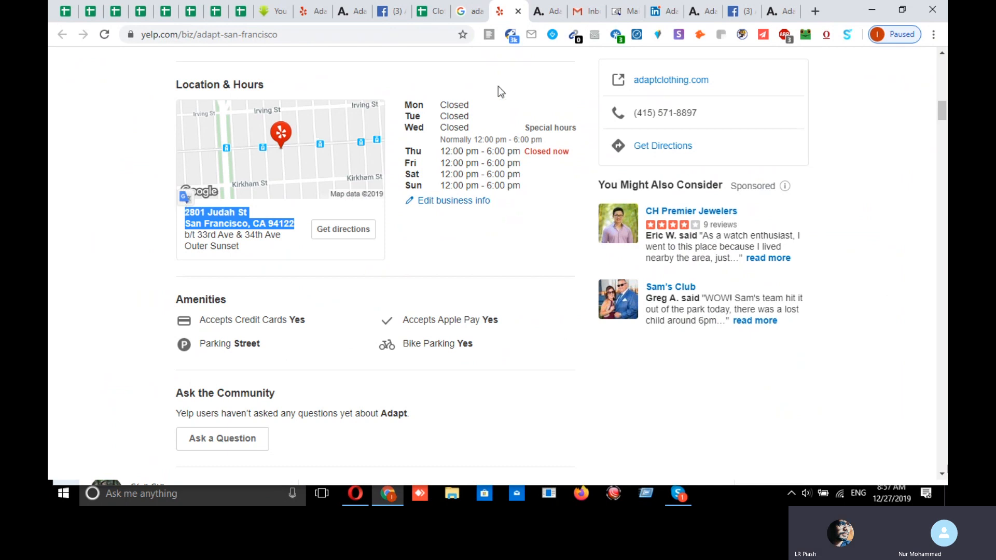
click(434, 11)
double_click(357, 244)
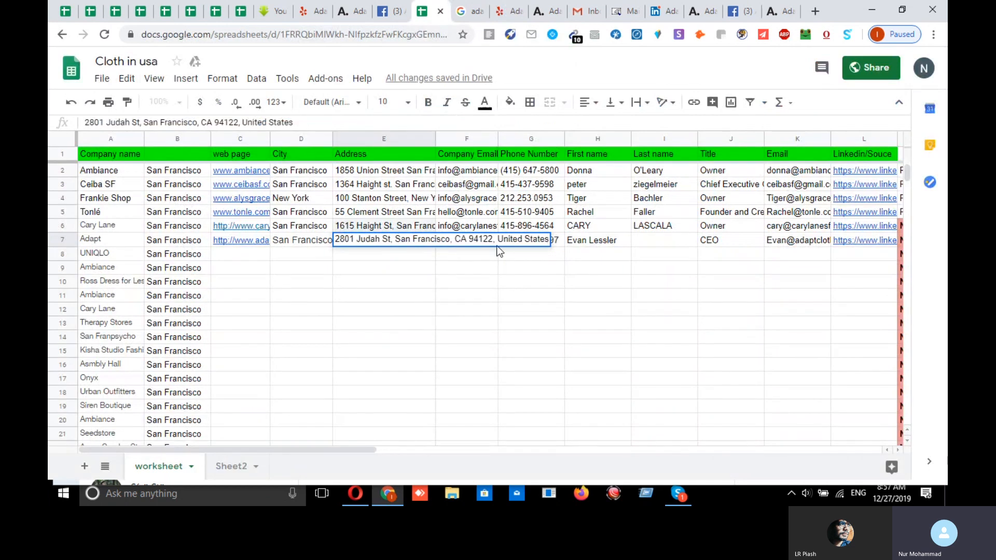
click(502, 16)
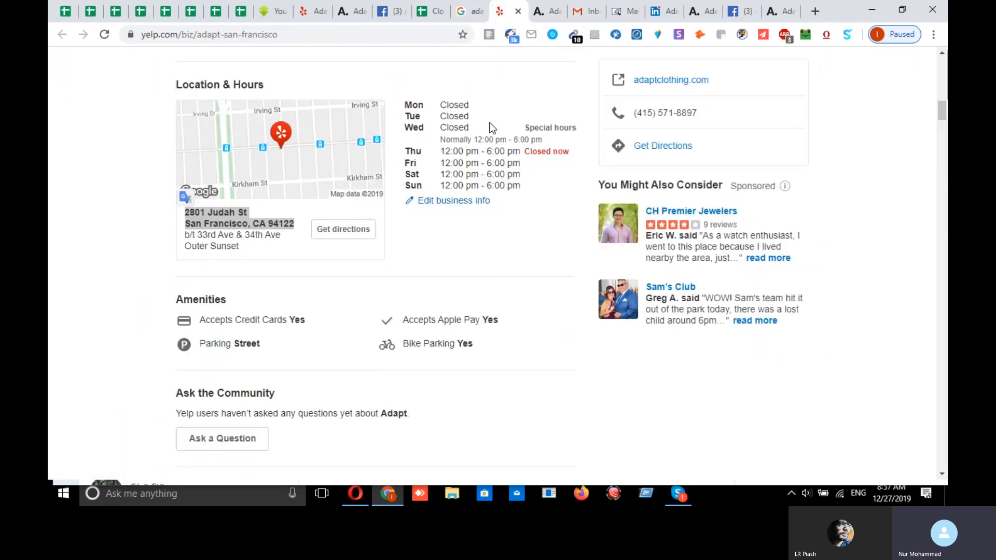
drag(185, 208, 294, 225)
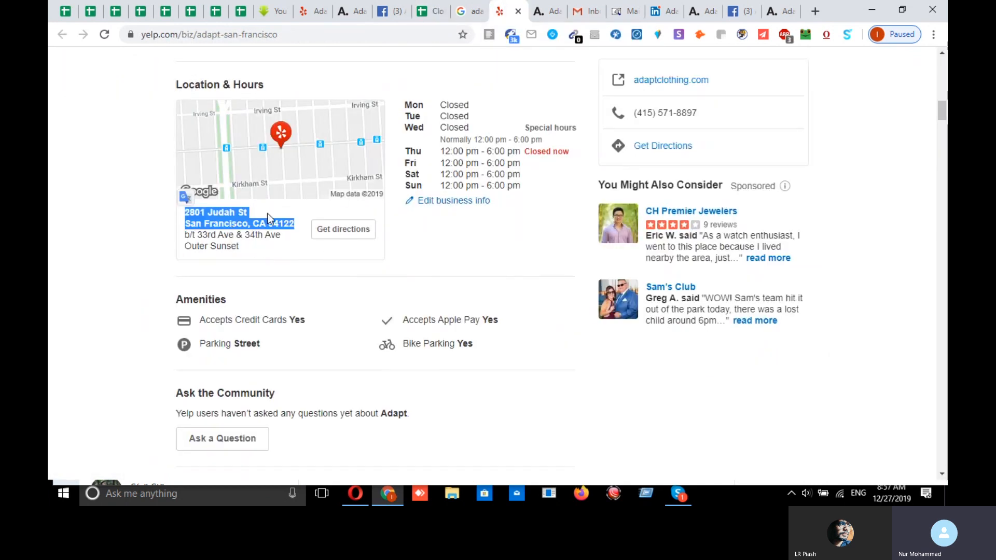
scroll(233, 280, up, 3)
scroll(296, 295, down, 3)
scroll(297, 295, up, 15)
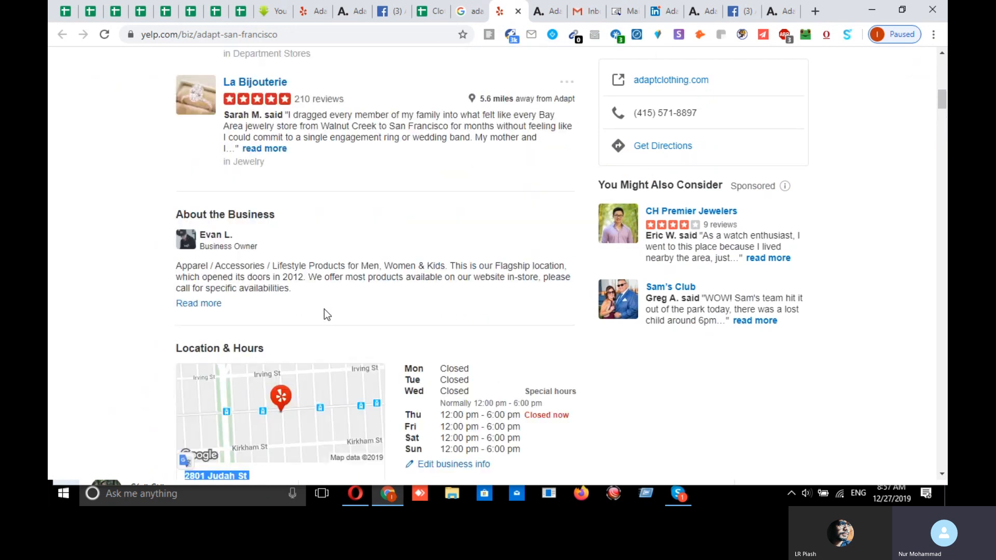
scroll(306, 295, up, 3)
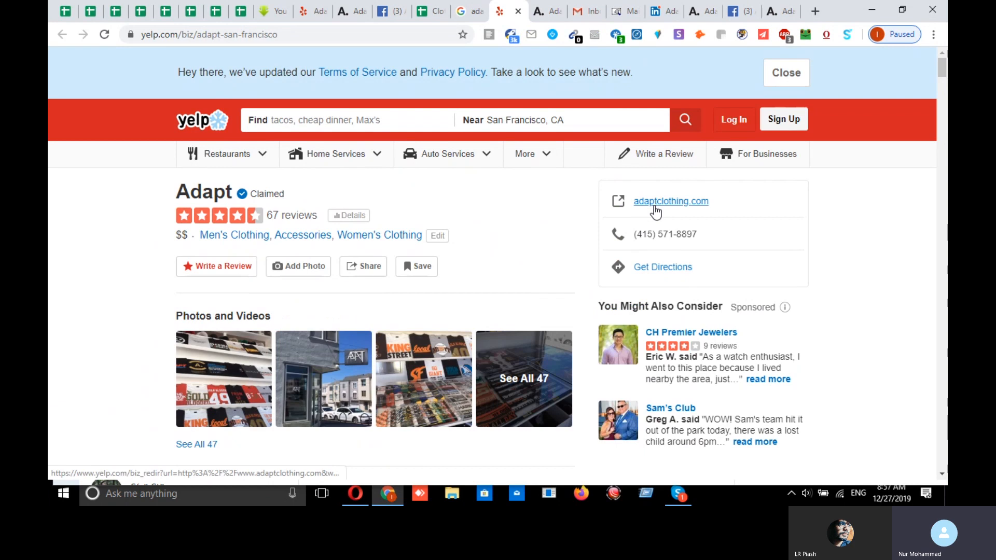
scroll(518, 295, down, 10)
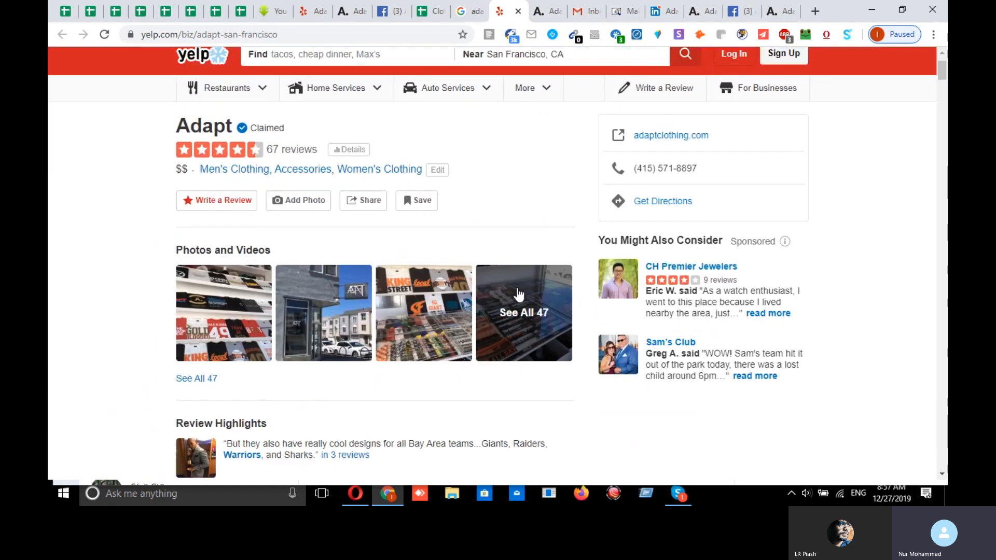
scroll(317, 370, down, 5)
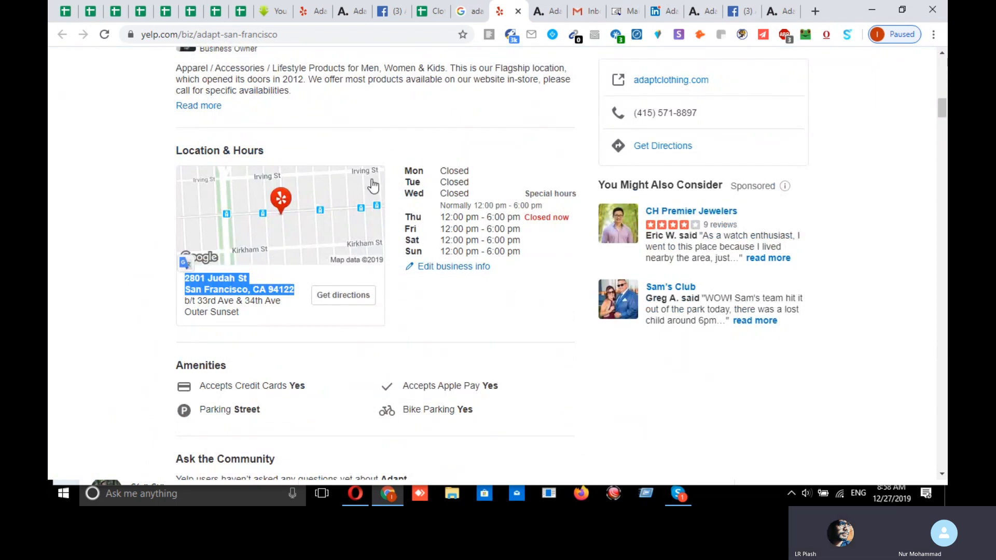
scroll(461, 210, up, 15)
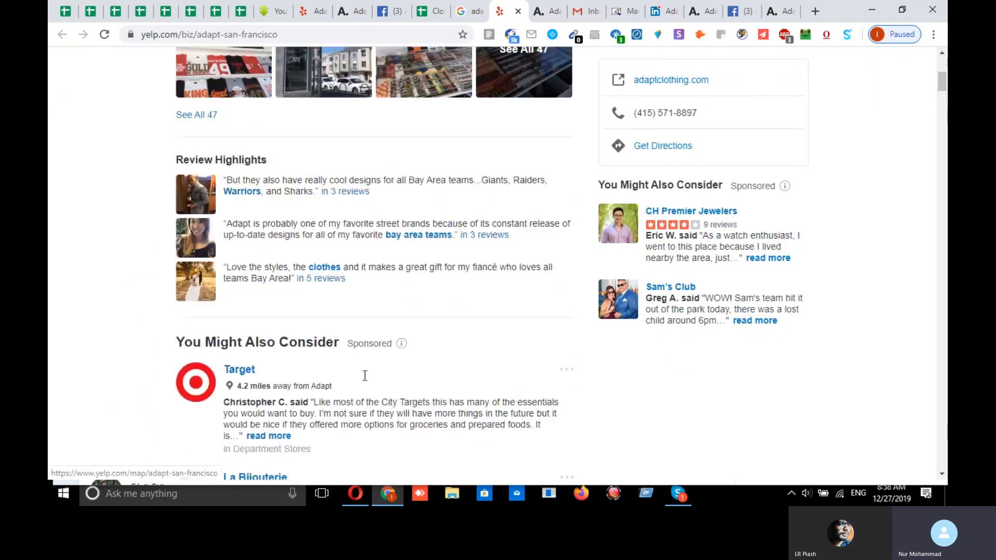
scroll(416, 311, down, 4)
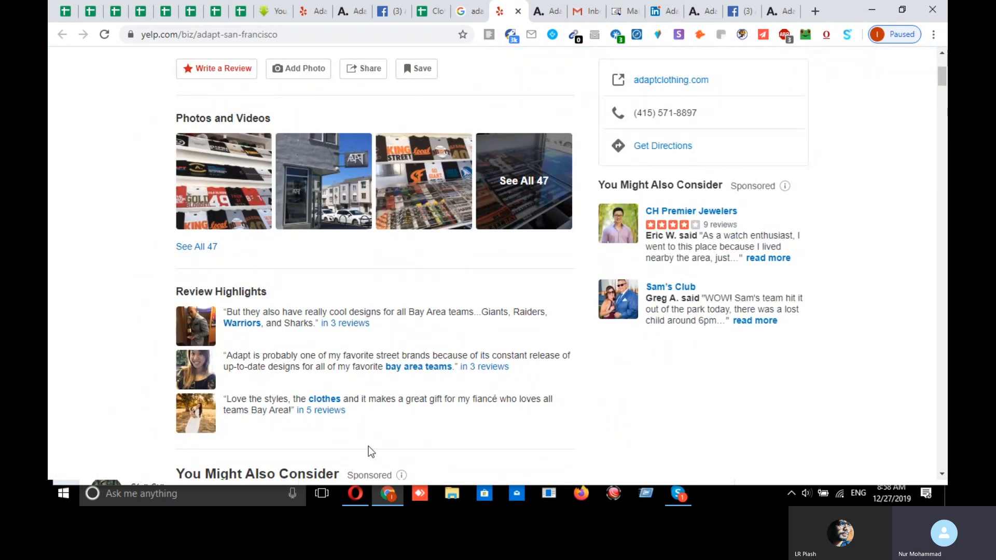
scroll(431, 396, down, 3)
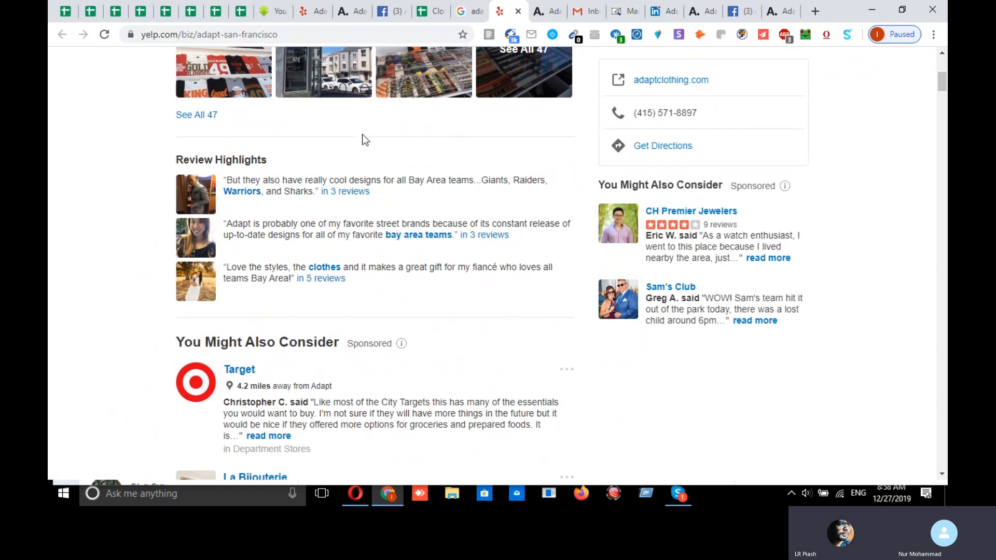
scroll(527, 322, down, 3)
scroll(527, 323, up, 8)
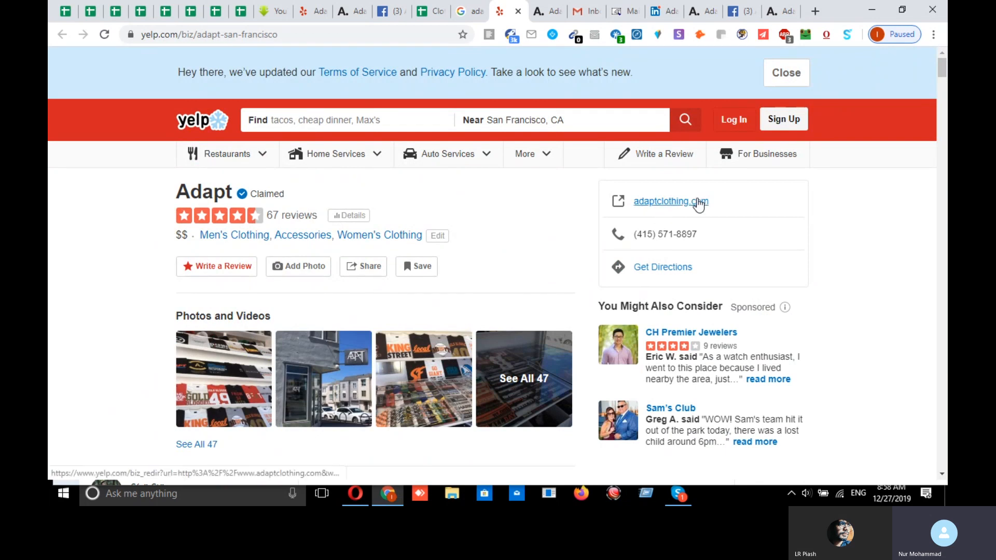
scroll(534, 293, down, 10)
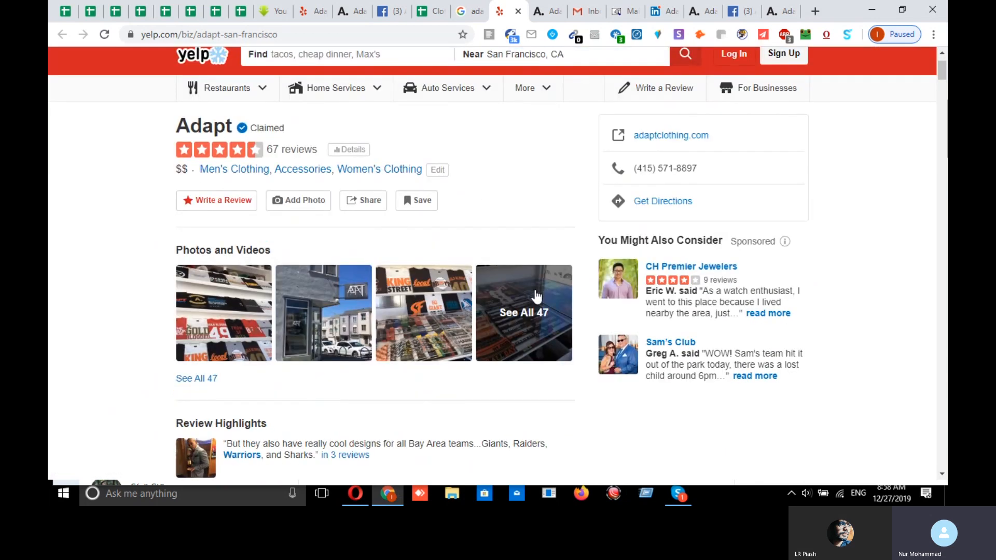
scroll(436, 434, down, 1)
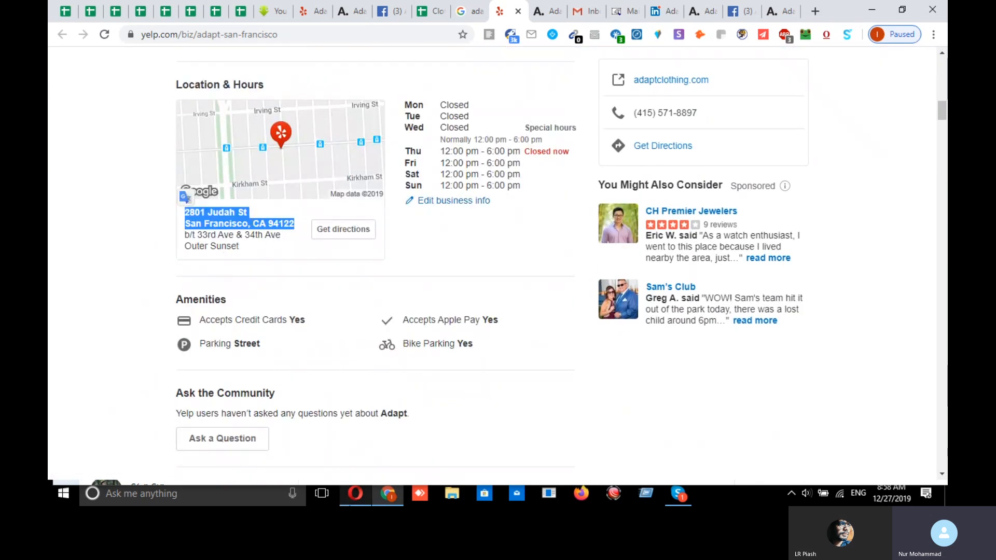
scroll(388, 403, up, 4)
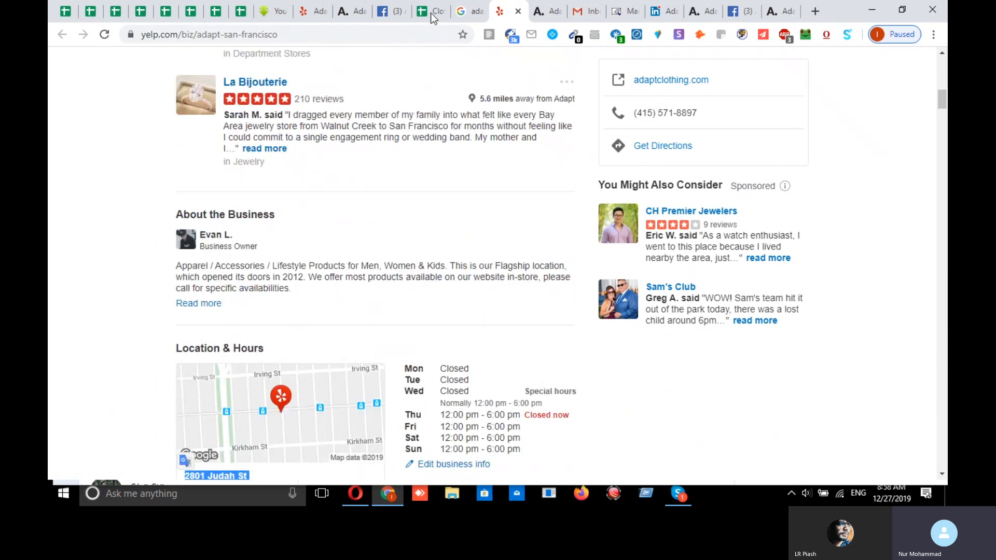
- Copy A7:B7 (Adapt, San Francisco) and start a new browser tab
click(430, 13)
click(745, 314)
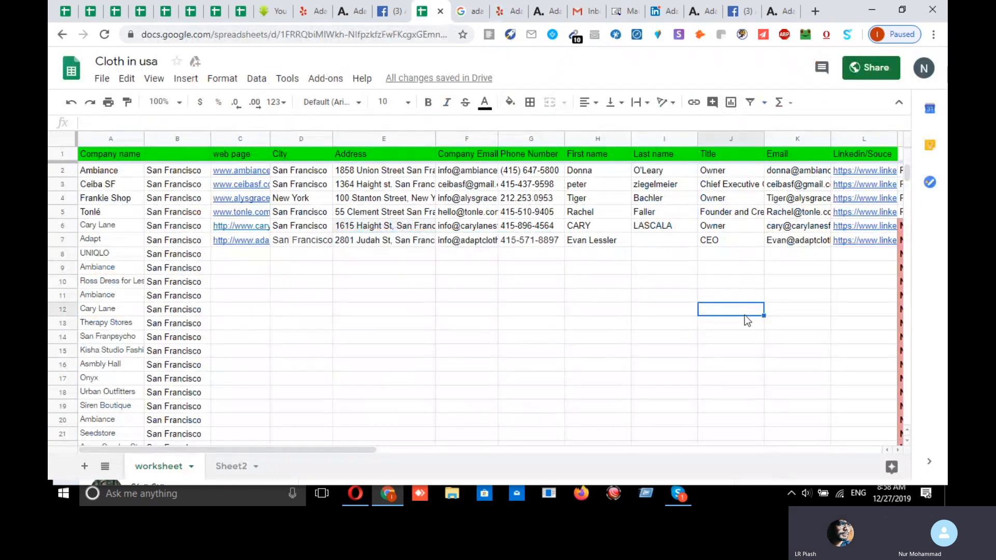
click(100, 240)
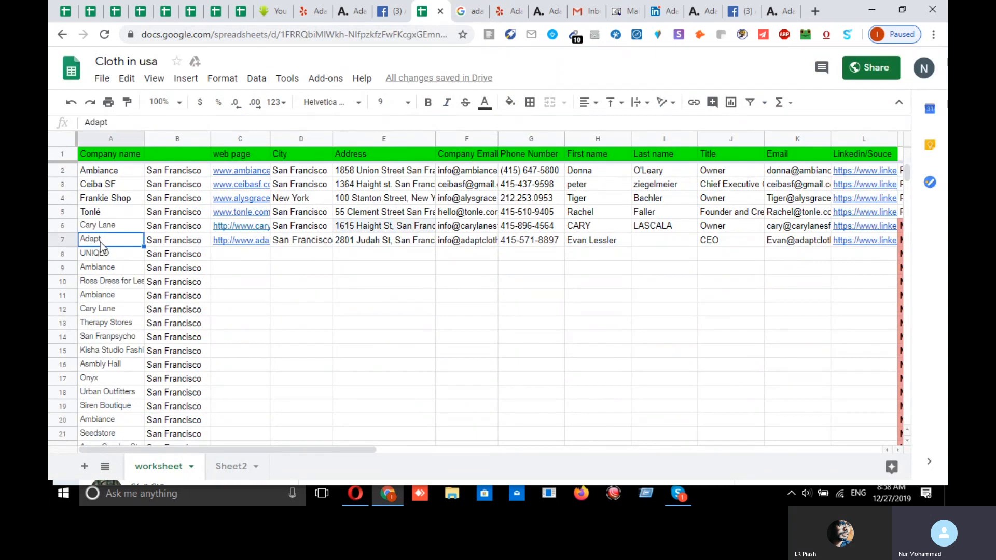
key(shift+Right)
key(ctrl+c)
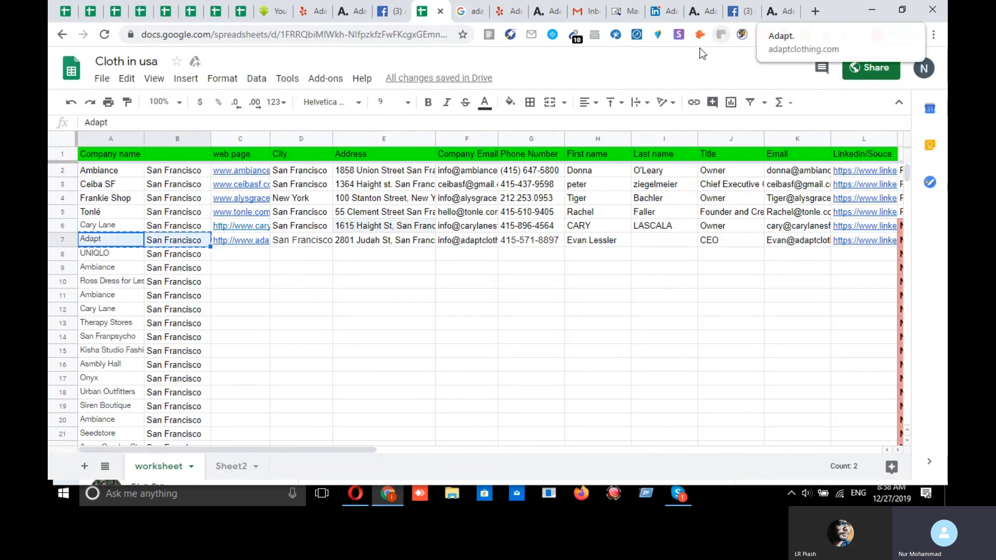
click(816, 10)
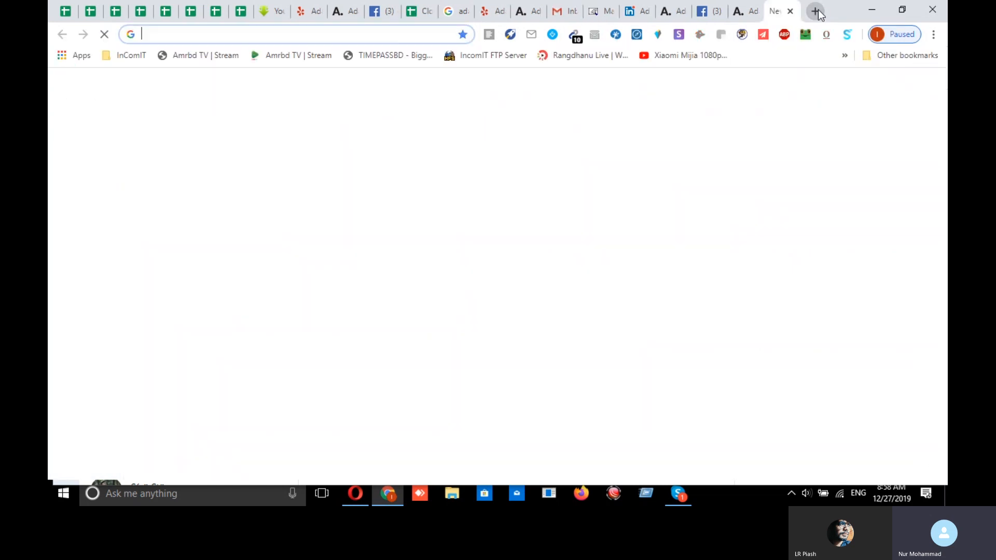
- Search 'adapt san francisco' and open Adapt's Facebook page in a background tab
key(ctrl+v)
key(Return)
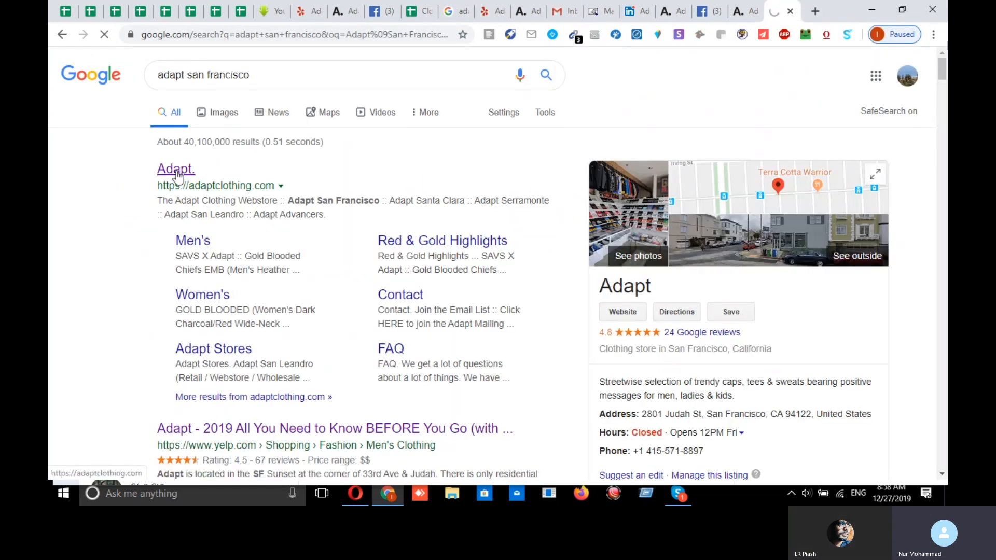
scroll(841, 223, down, 8)
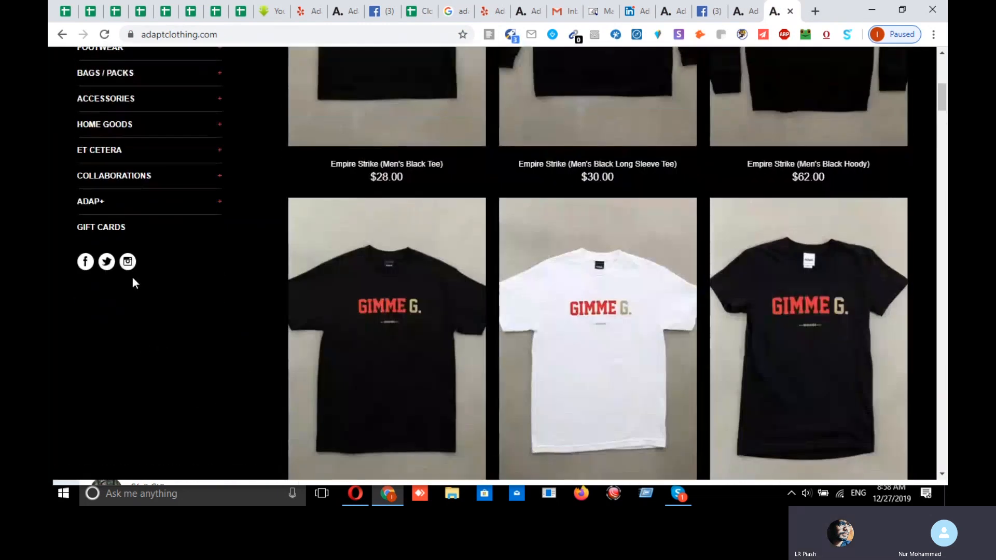
middle_click(86, 263)
scroll(648, 212, up, 1)
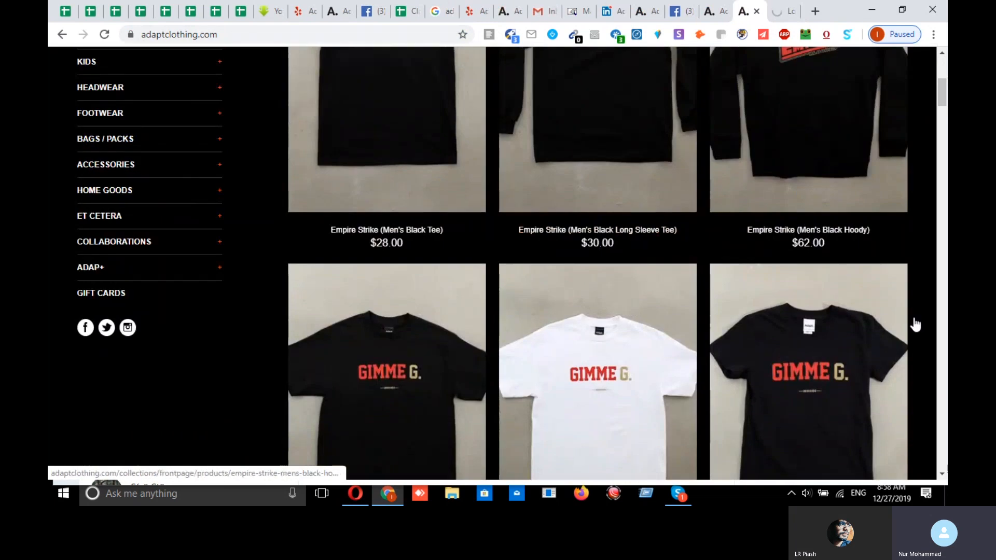
scroll(114, 390, up, 5)
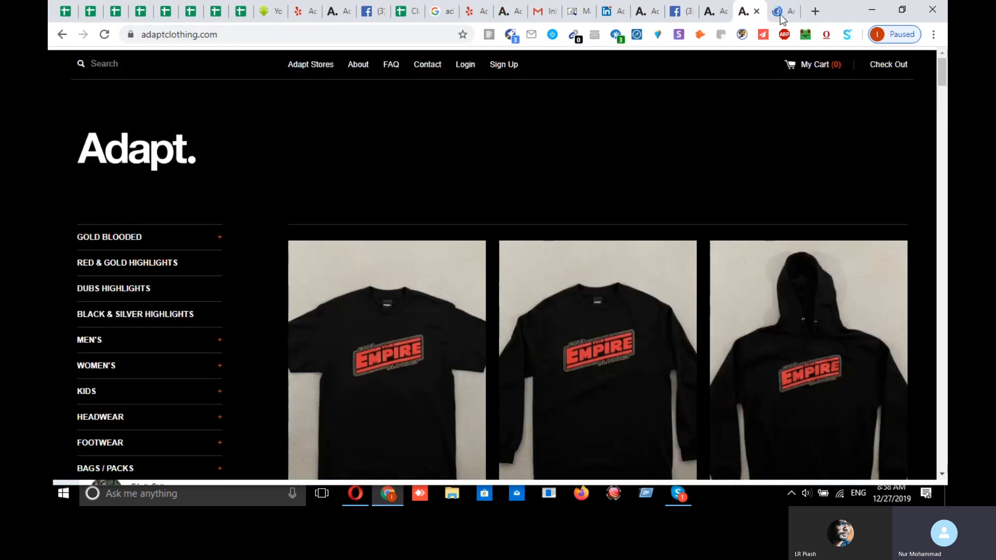
- Copy the contact e-mail as plain text from Adapt's Facebook About page
click(783, 19)
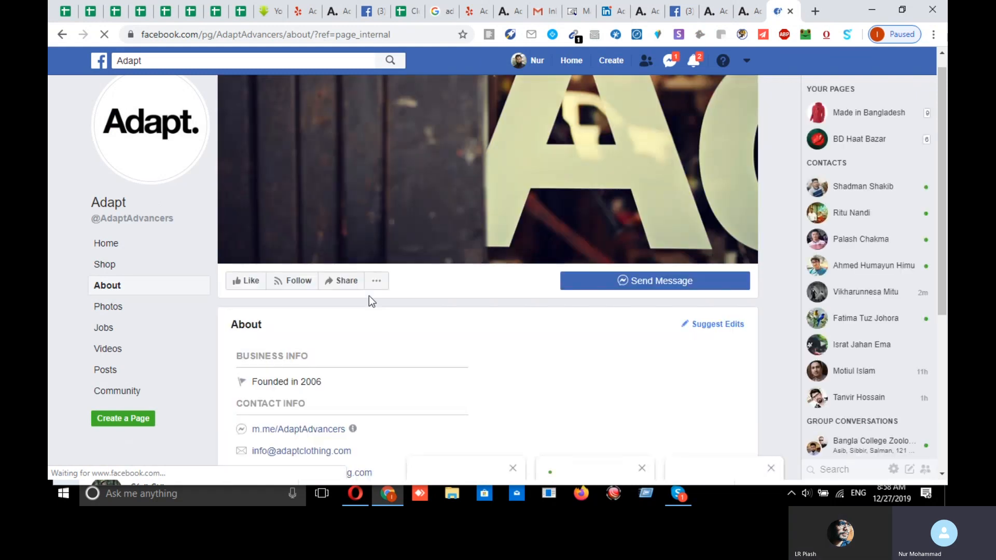
drag(362, 257, 252, 253)
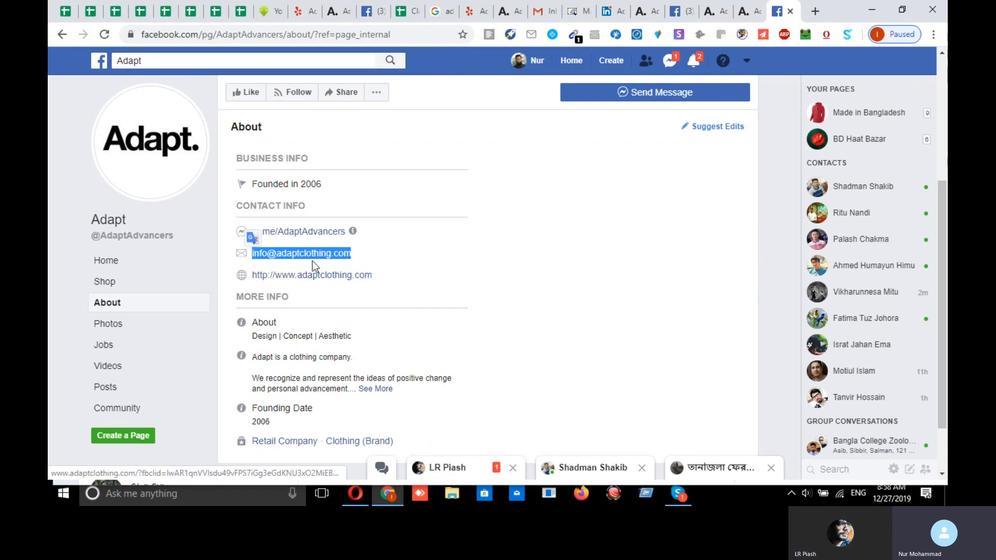
right_click(331, 252)
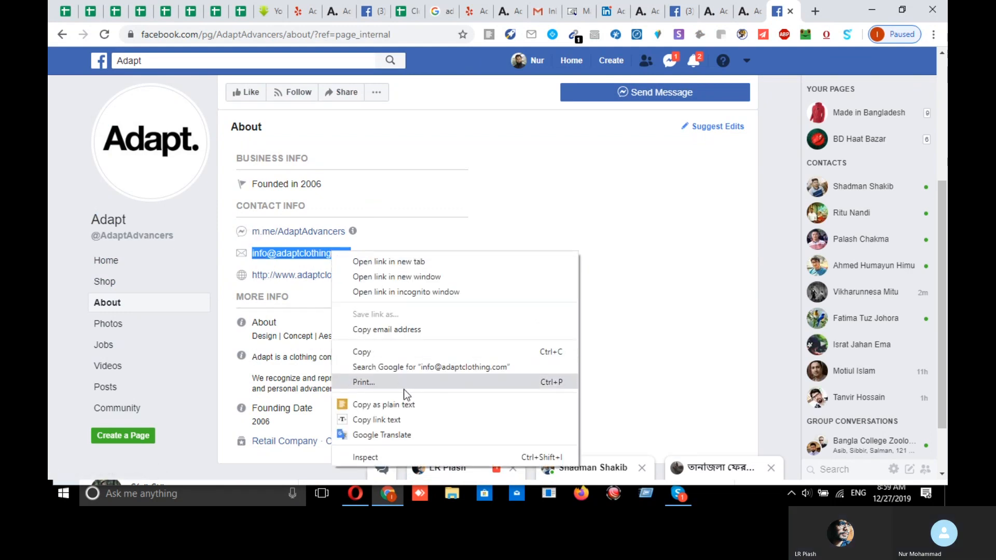
click(410, 403)
click(407, 11)
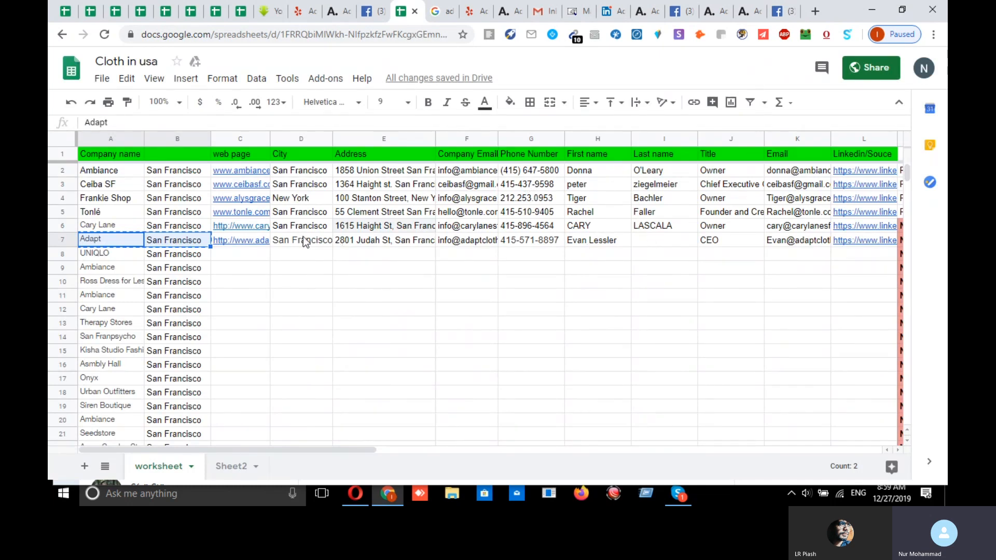
click(469, 241)
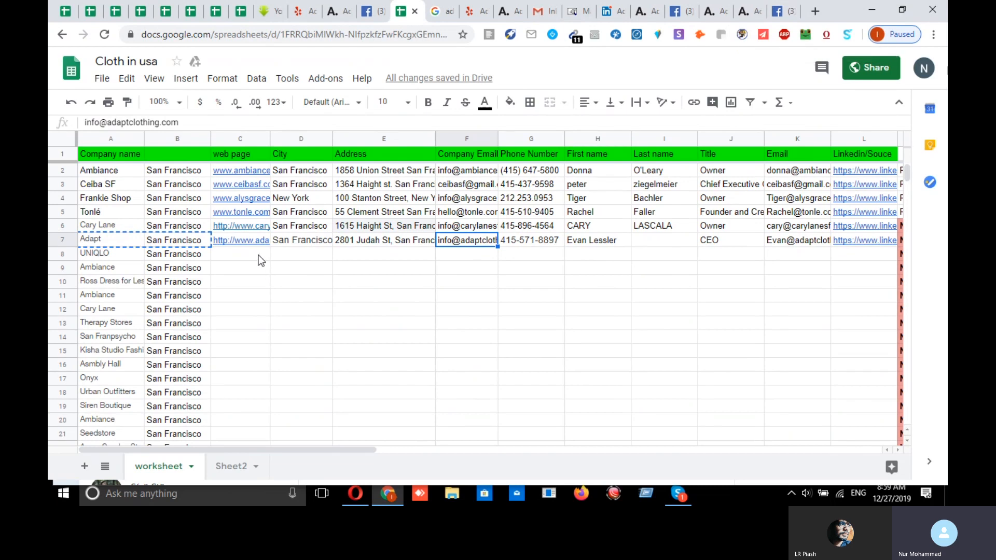
click(251, 242)
- Open Adapt's website in a new tab from the web address in cell C7
key(ctrl+c)
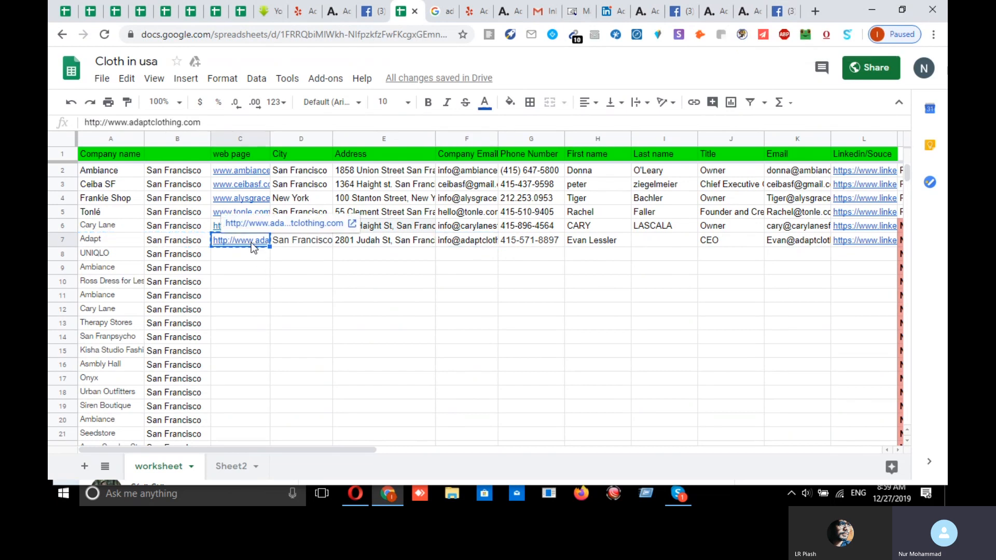
click(817, 12)
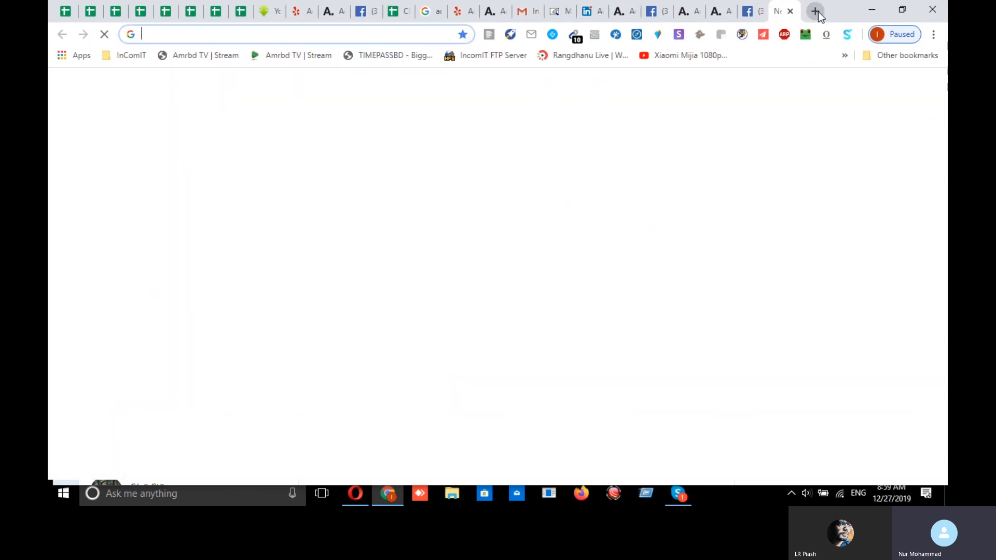
key(ctrl+v)
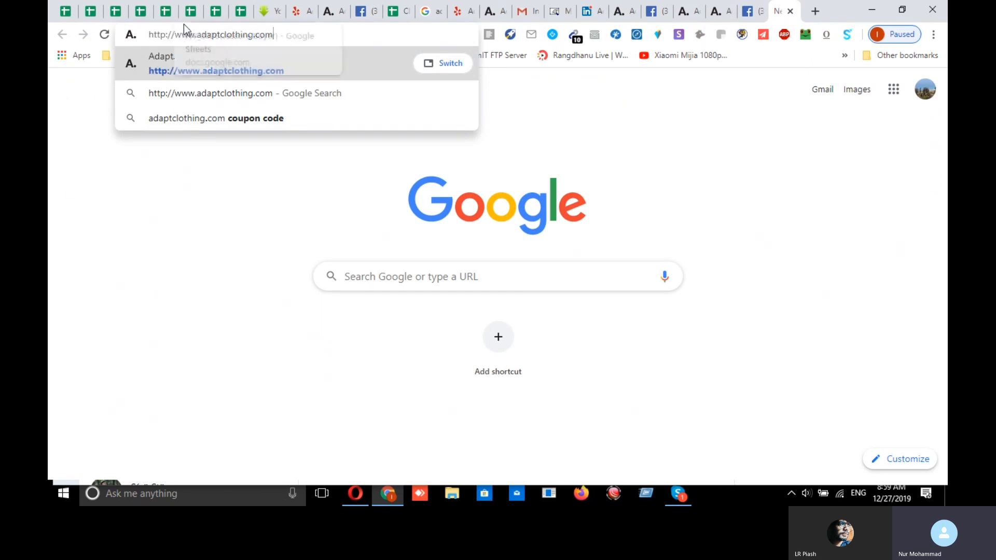
key(Return)
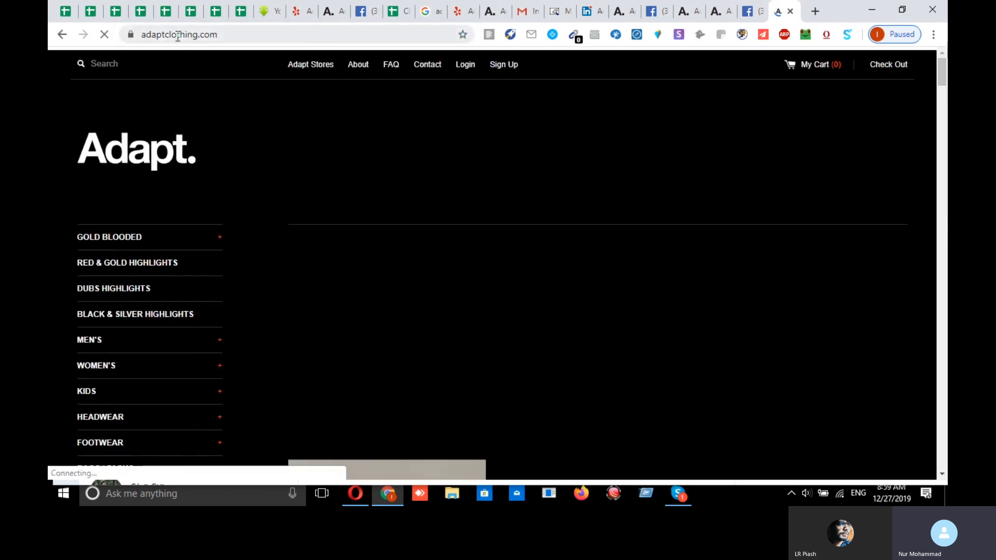
click(176, 37)
double_click(176, 36)
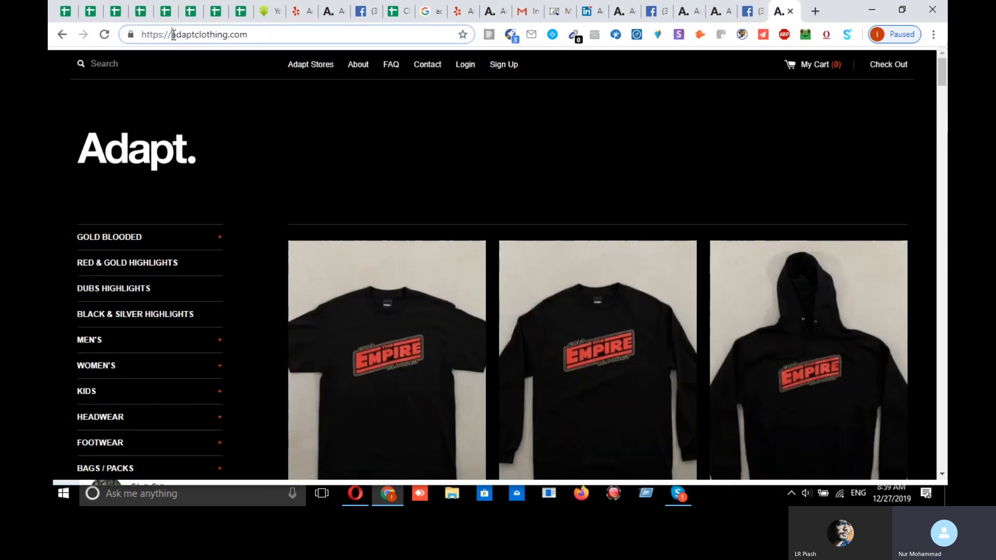
drag(173, 37, 62, 36)
key(BackSpace)
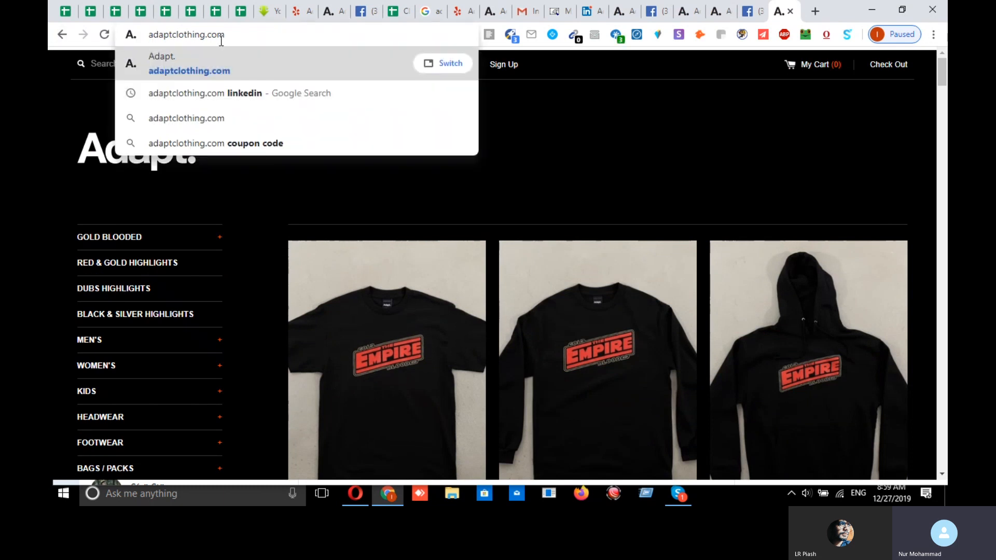
drag(237, 37, 49, 45)
key(ctrl+c)
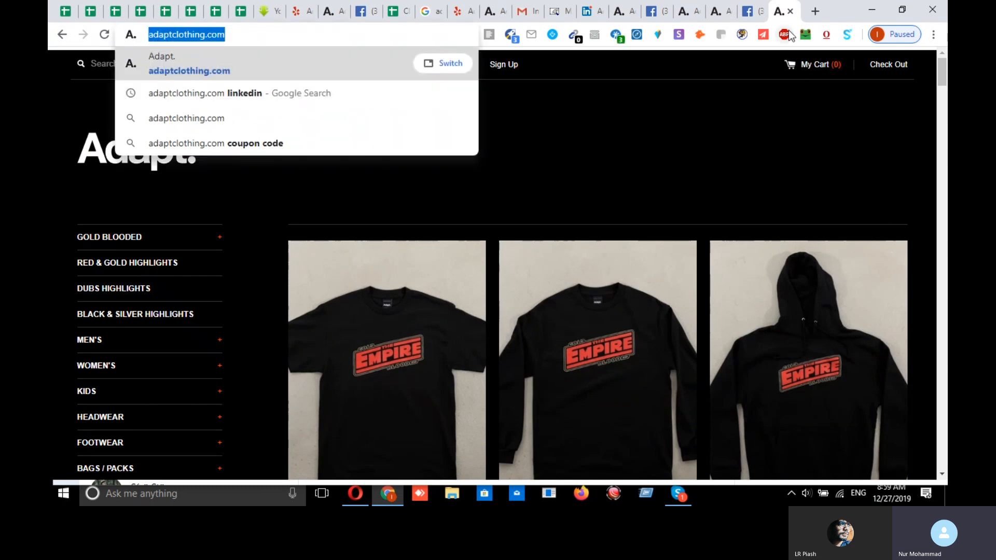
click(815, 16)
- Search Google for 'adaptclothing.com linkedin' and open Adapt Clothing's LinkedIn page in a background tab
key(ctrl+v)
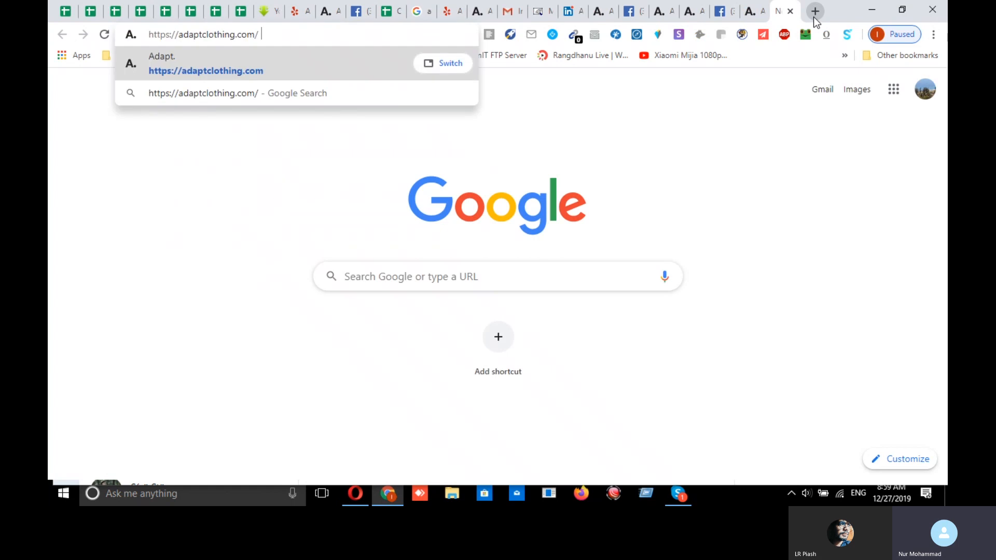
key(BackSpace)
text(li)
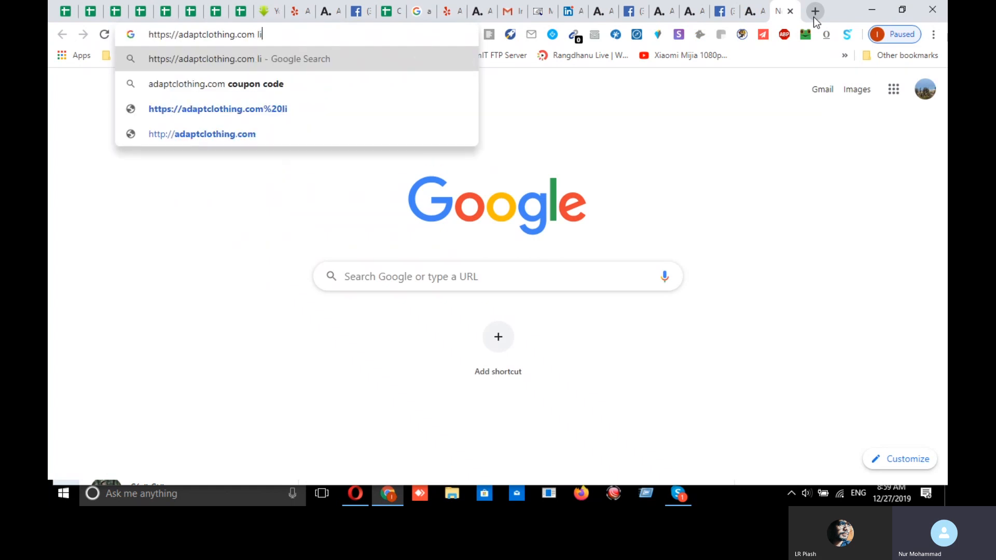
text(nkedin)
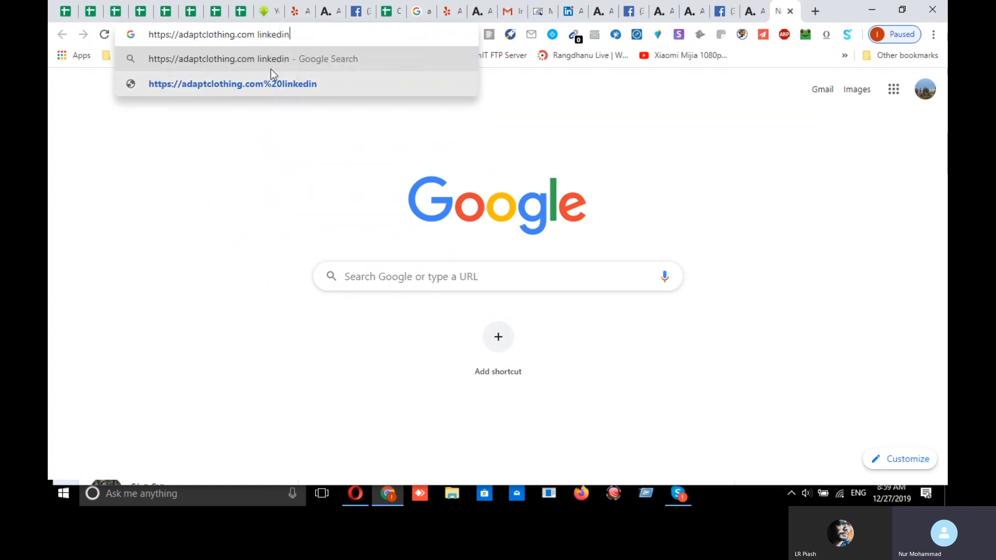
drag(180, 34, 85, 39)
key(BackSpace)
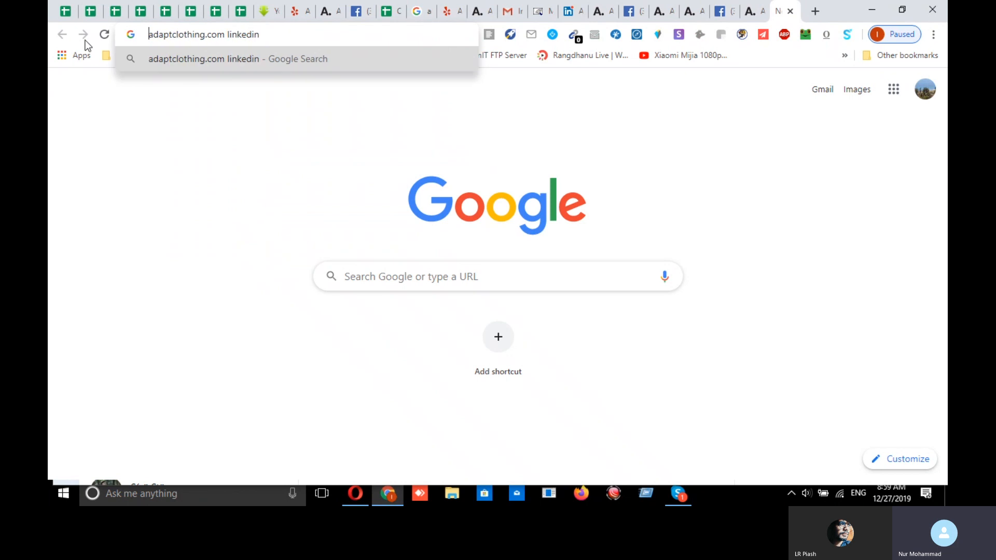
key(Return)
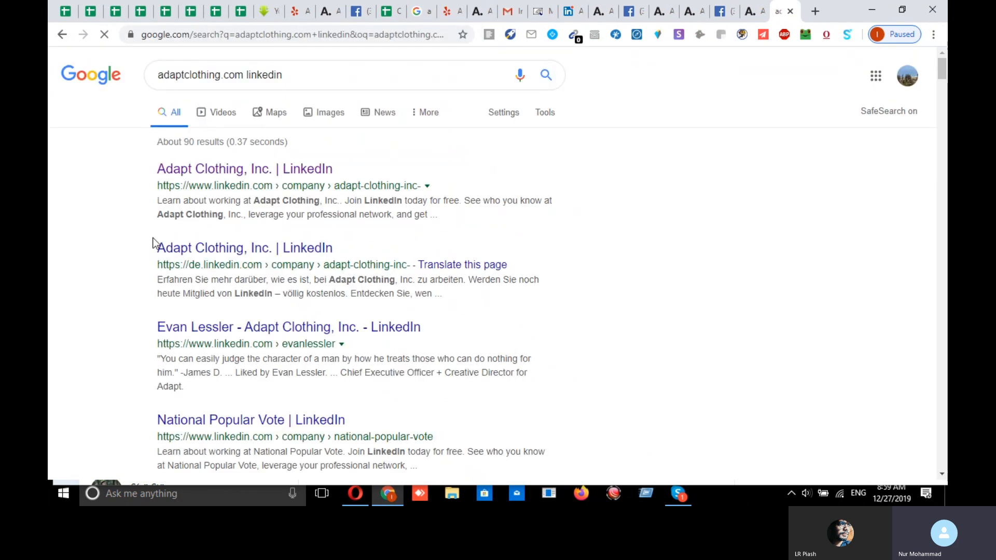
middle_click(220, 187)
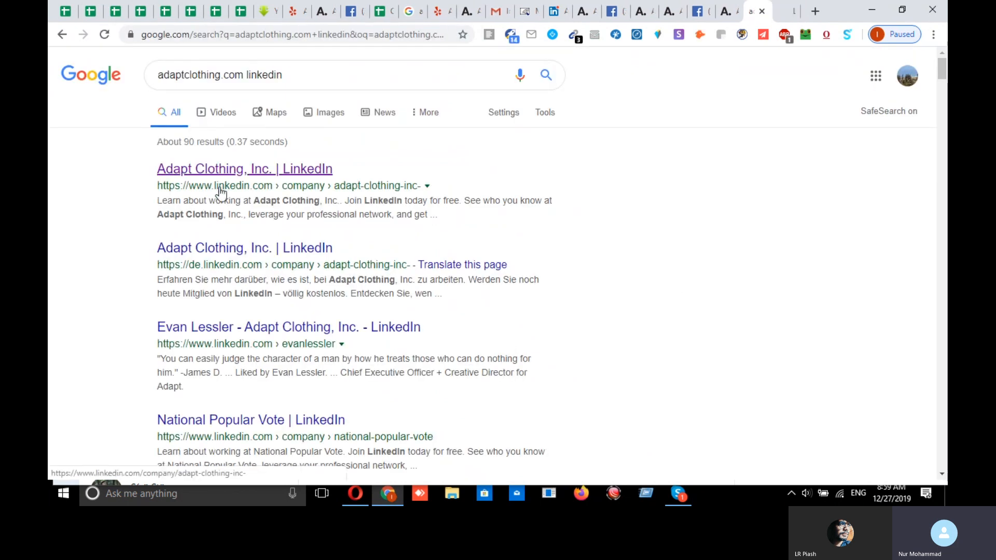
- Review the About details on Adapt Clothing's LinkedIn company page
click(782, 11)
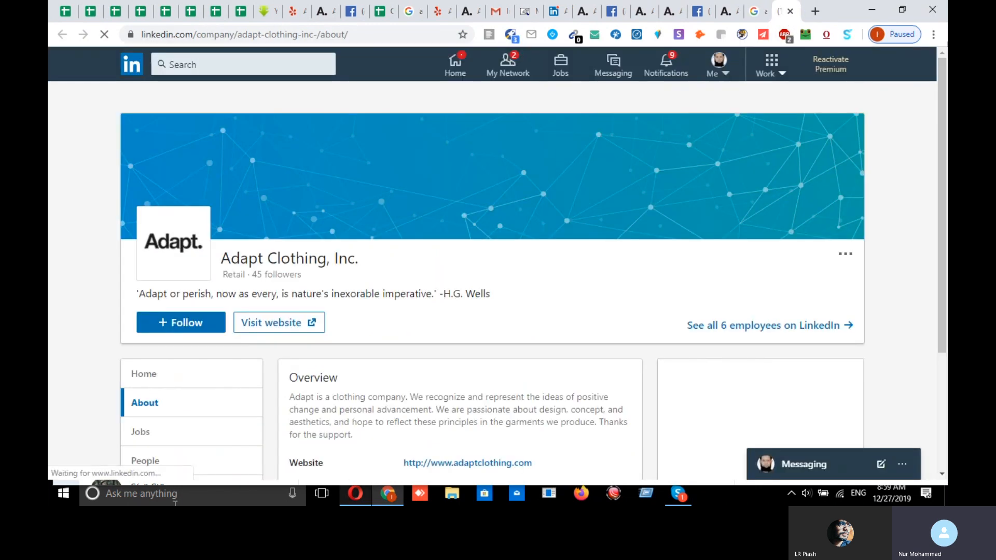
scroll(429, 390, down, 2)
scroll(428, 390, down, 1)
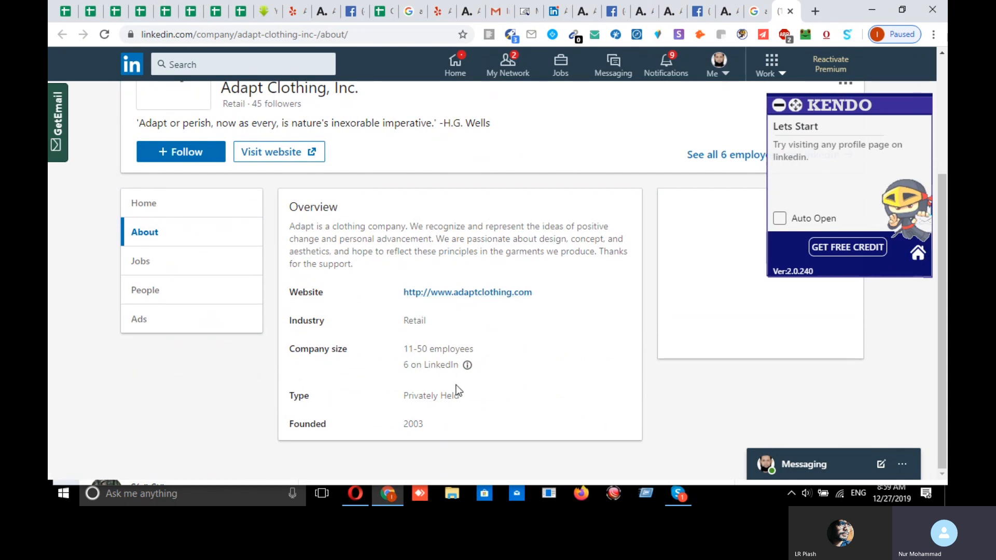
scroll(623, 417, up, 3)
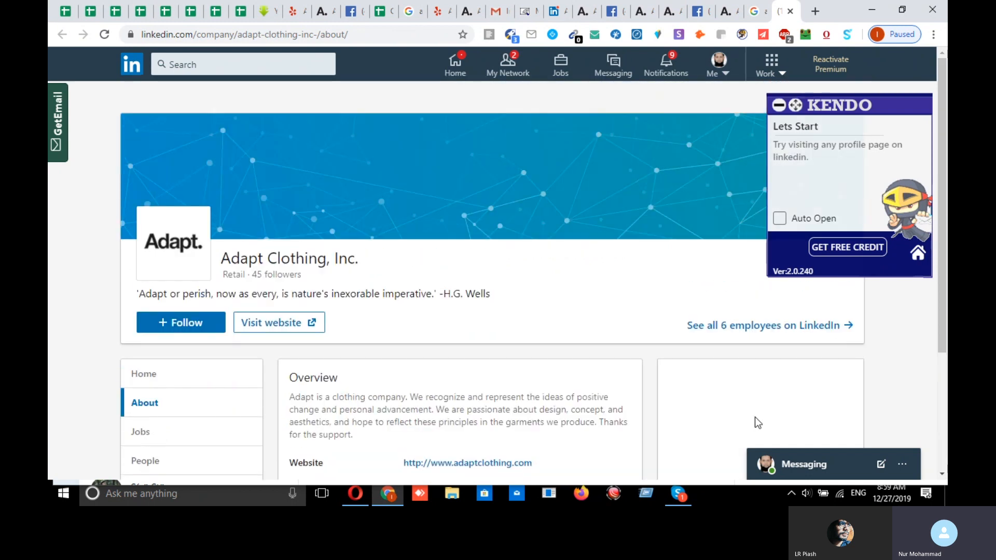
- List all 6 Adapt Clothing employees and open the CEO's profile in a background tab
click(742, 331)
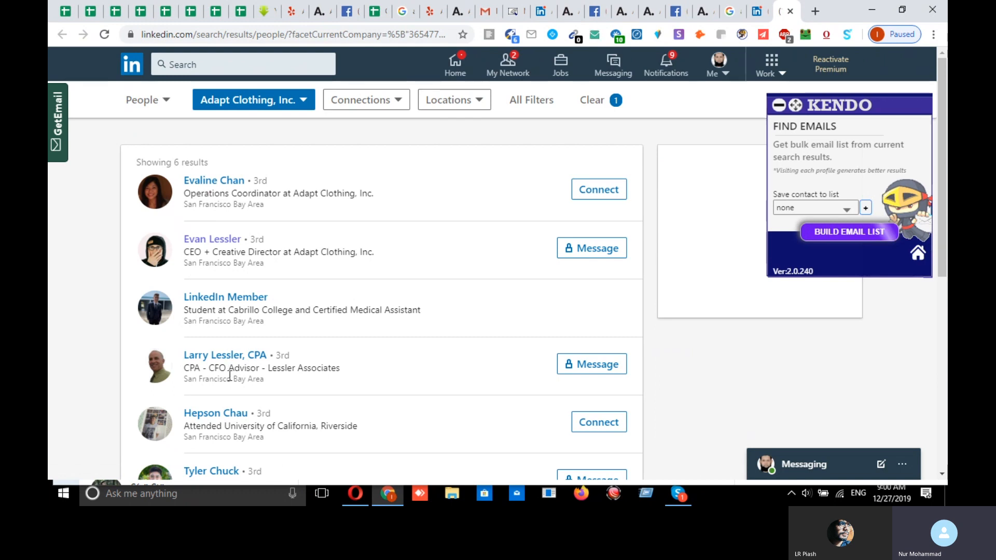
scroll(230, 378, down, 1)
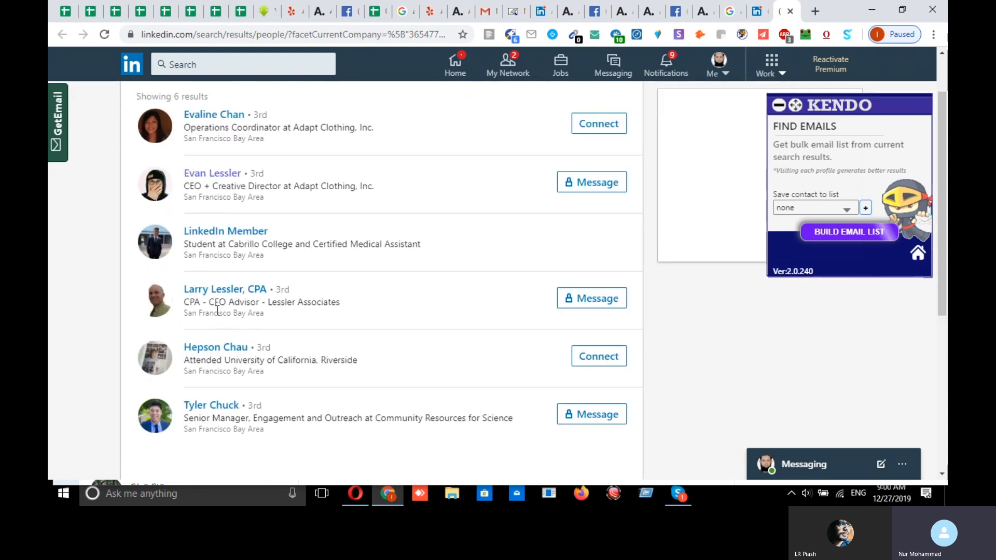
scroll(217, 310, up, 1)
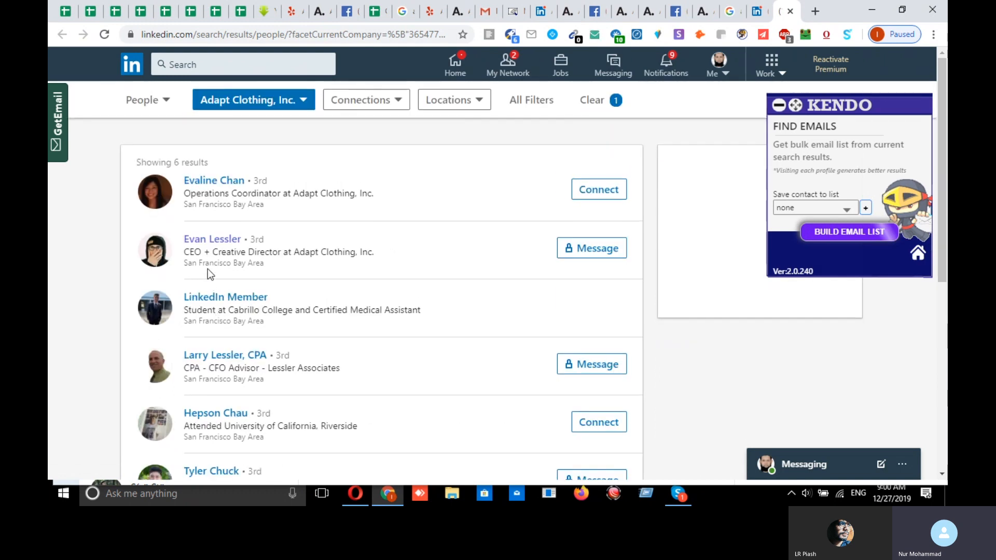
middle_click(224, 240)
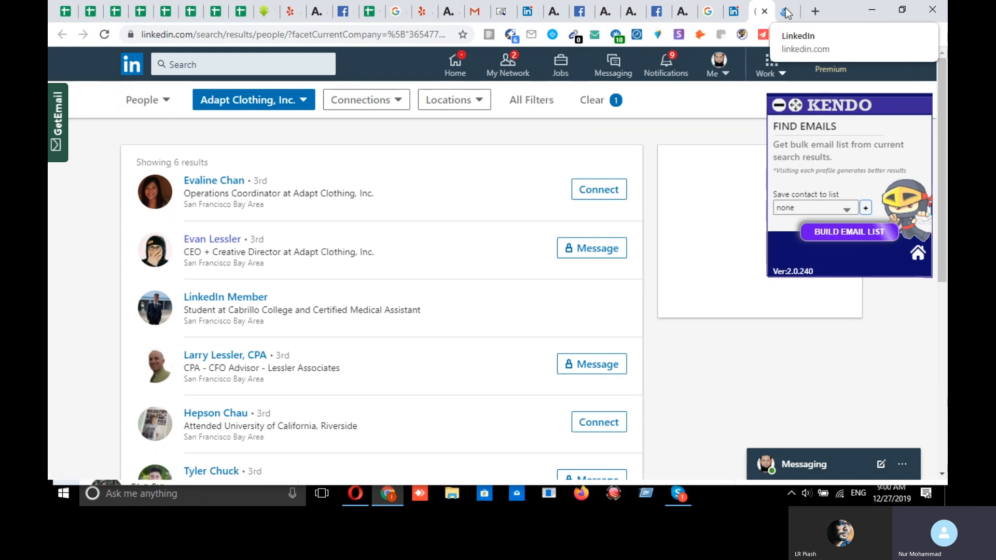
- View the Adapt CEO's LinkedIn profile with Kendo's two masked email addresses
click(787, 13)
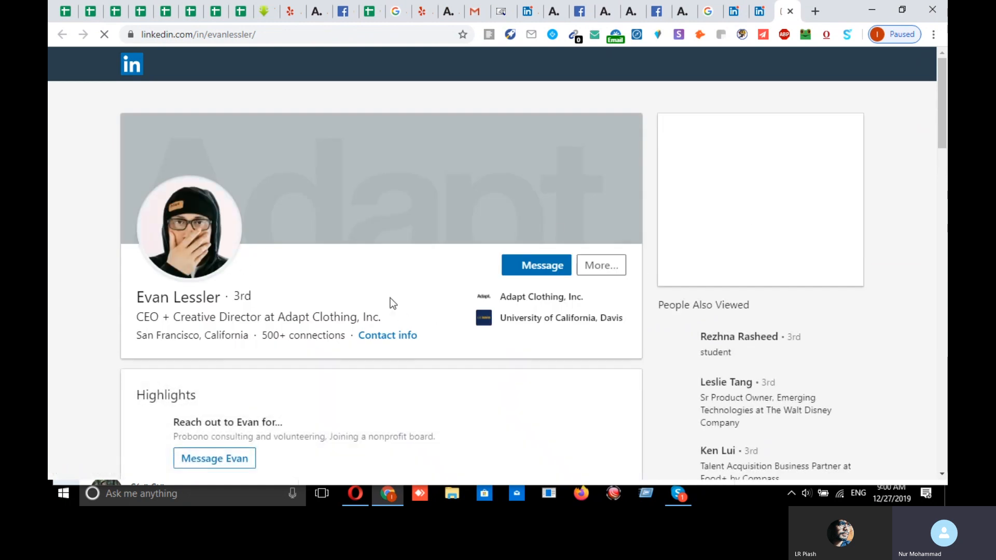
scroll(385, 349, down, 1)
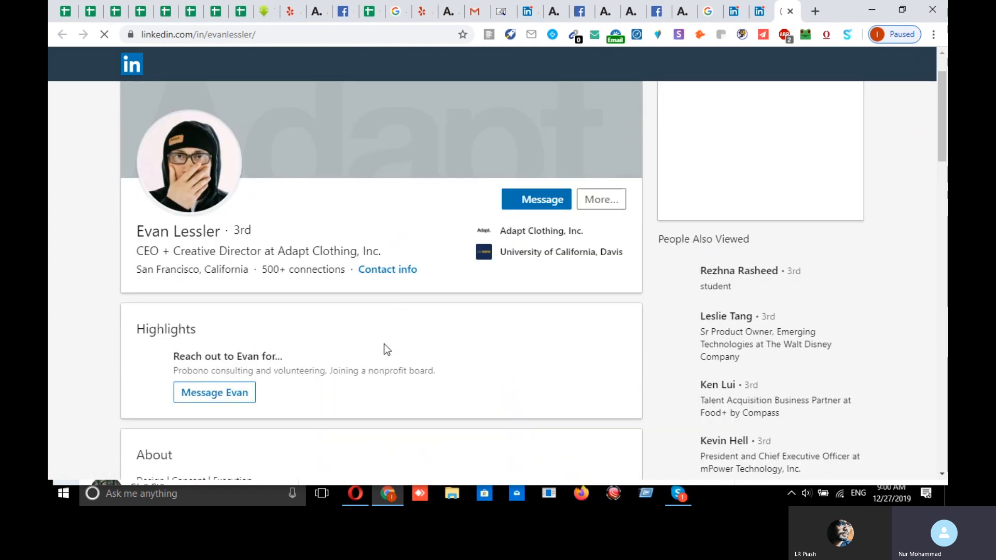
right_click(183, 235)
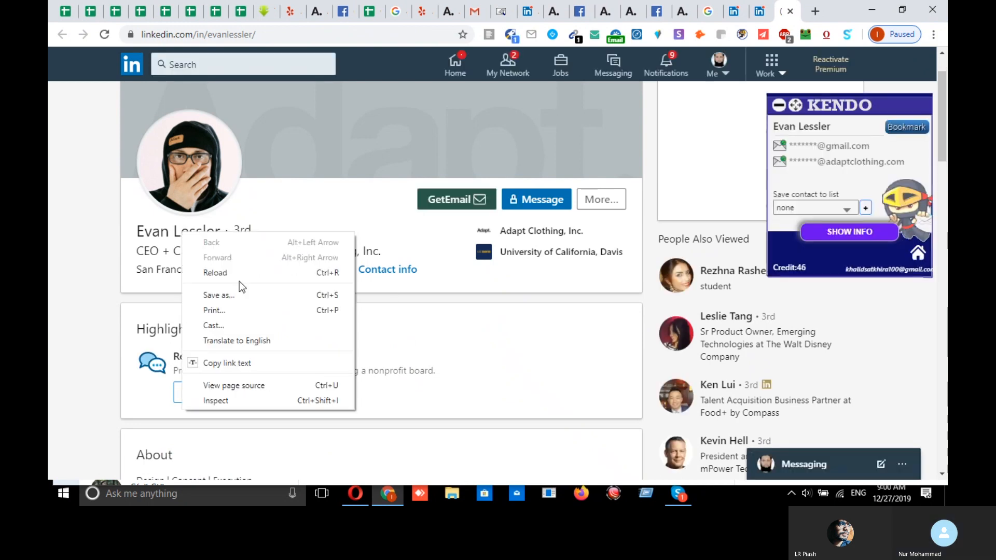
click(225, 361)
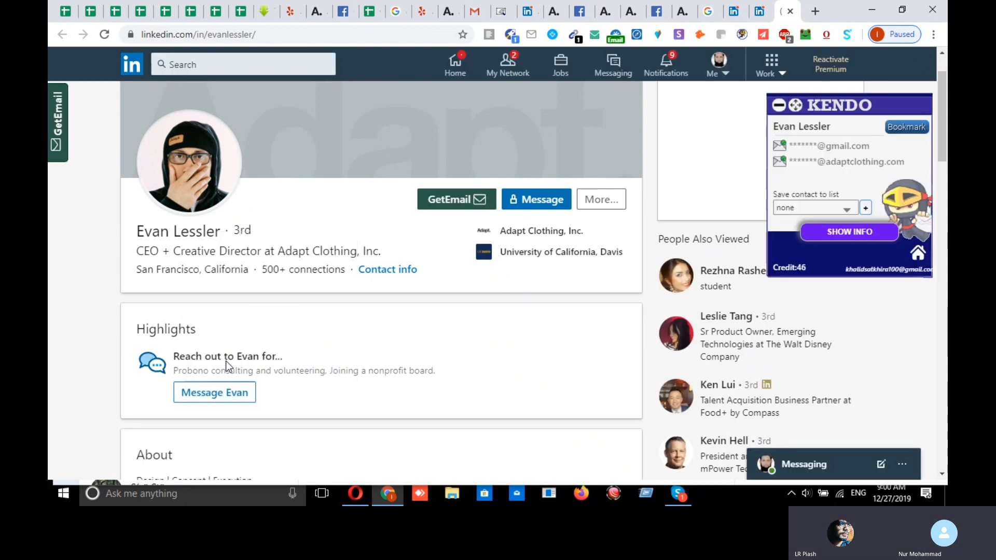
click(815, 9)
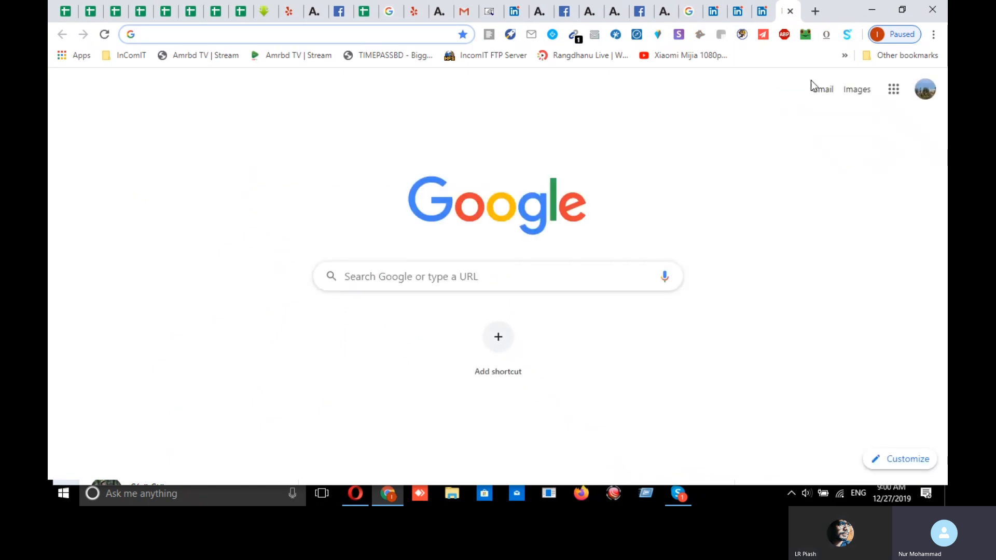
- Place MailTester beside the LinkedIn profile and type the CEO's full name into its address field
text(mail.google.com/mail/u/0/#inbox)
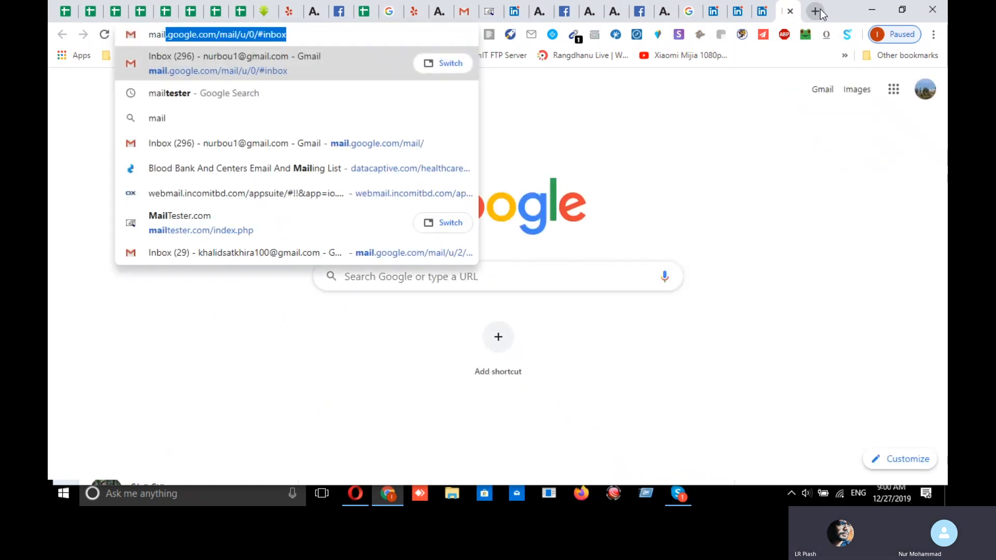
click(794, 14)
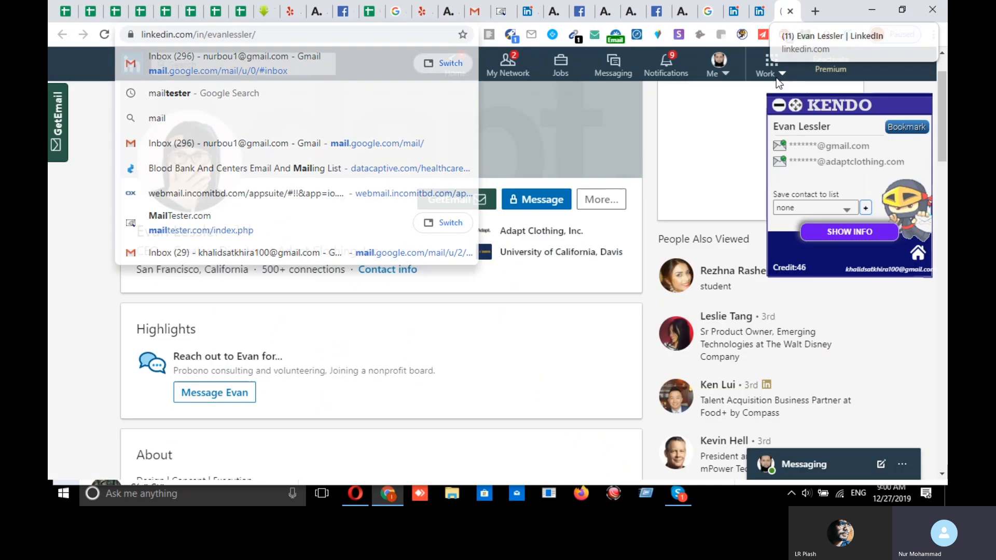
drag(508, 16, 790, 24)
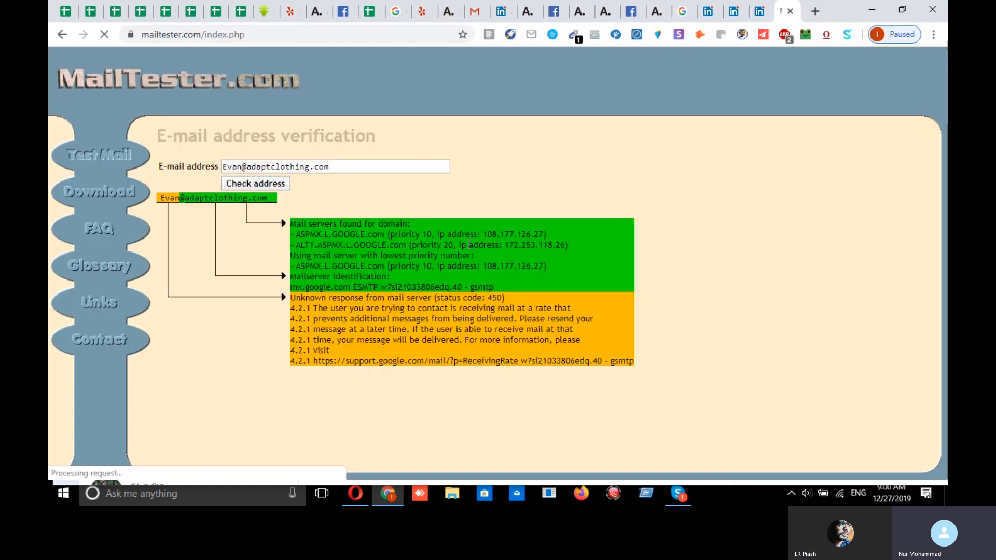
click(278, 167)
key(ctrl+a)
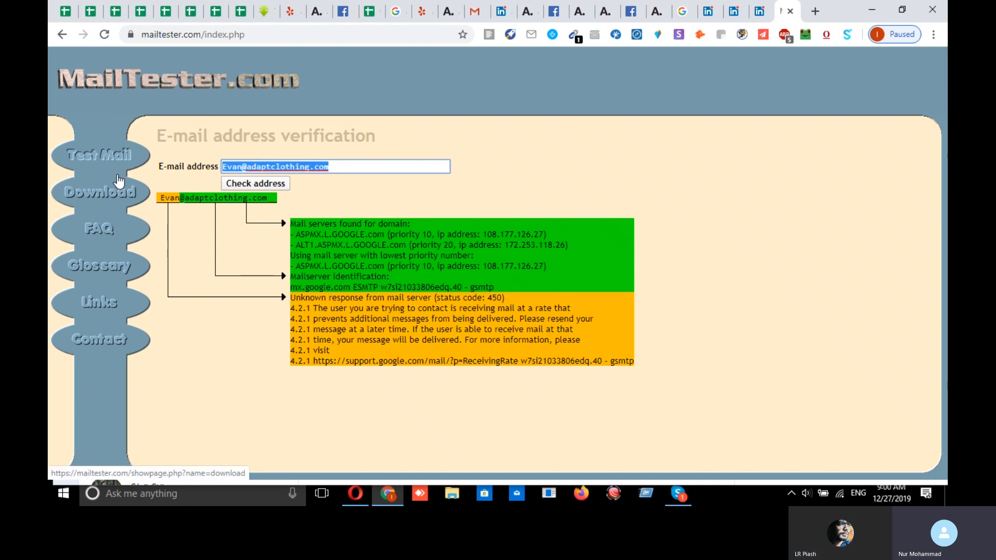
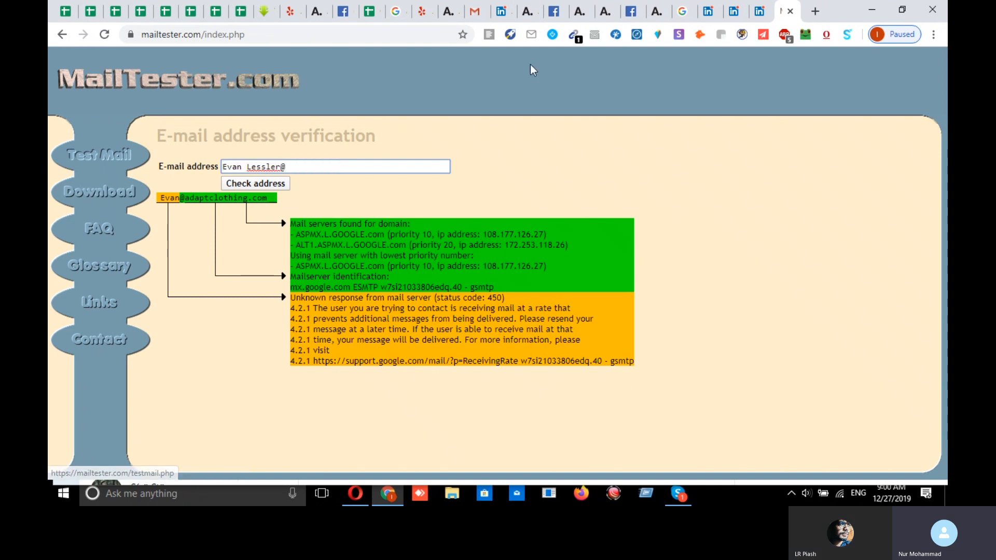
- Append the copied adaptclothing.com address, delete the masked asterisks, and select the completed address
click(761, 11)
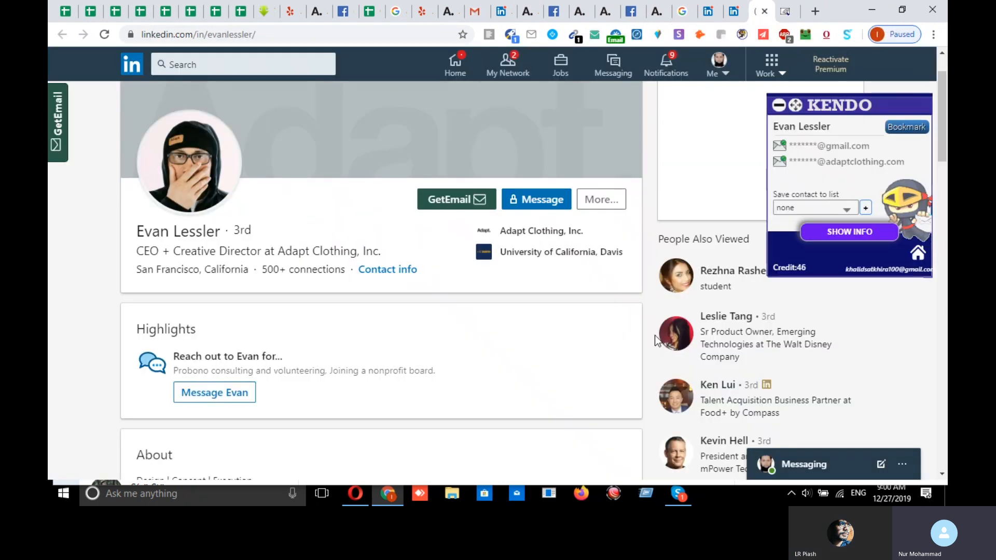
click(871, 165)
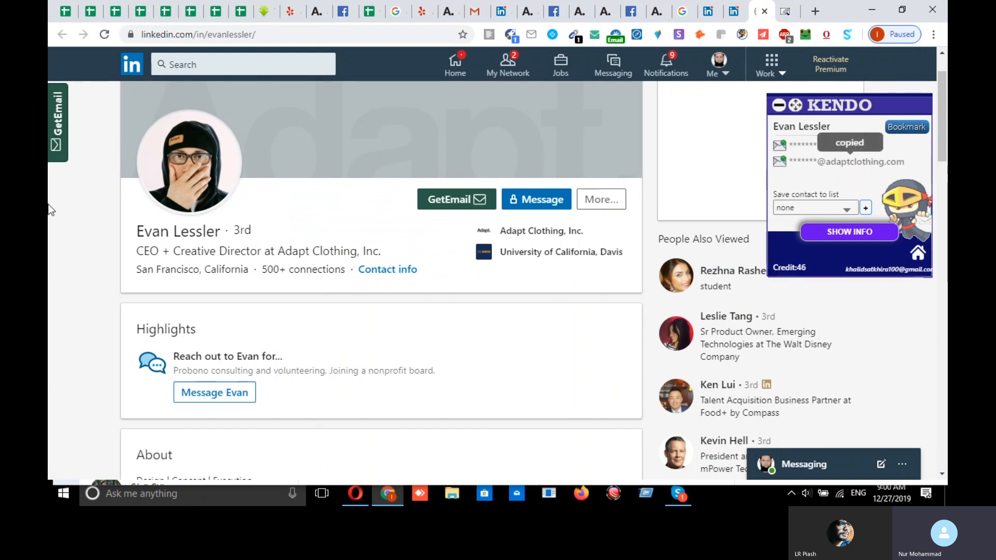
click(785, 12)
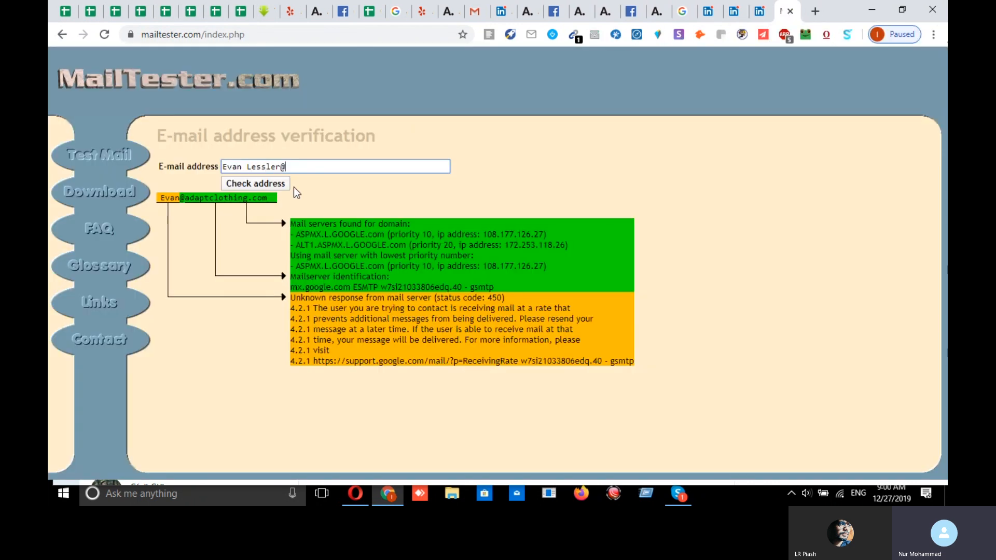
key(ctrl+v)
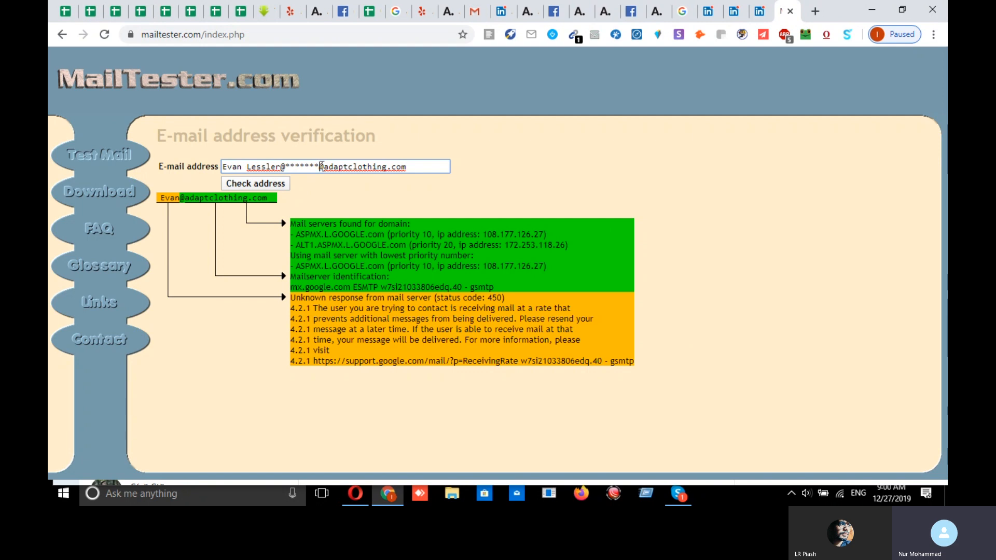
drag(306, 164, 280, 166)
key(BackSpace)
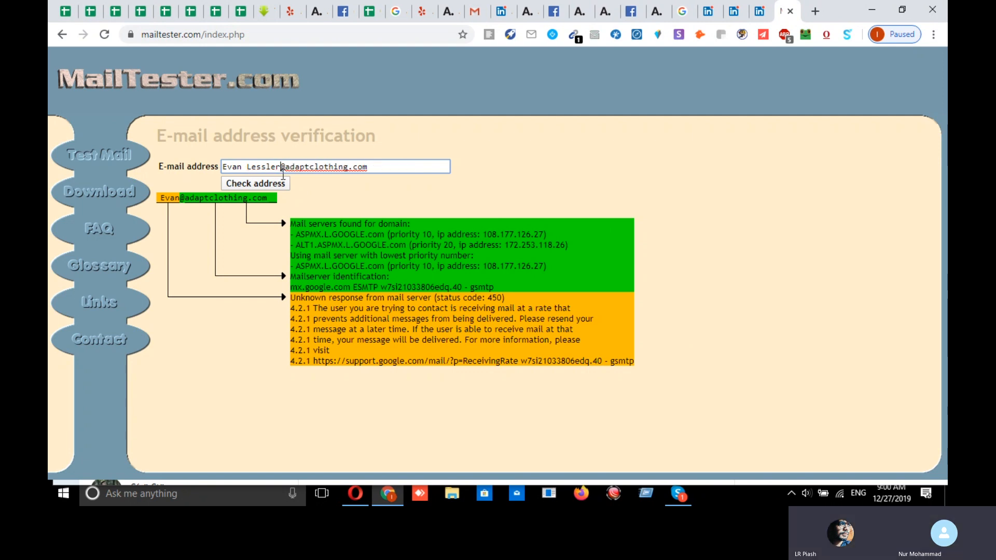
key(ctrl+a)
key(ctrl+c)
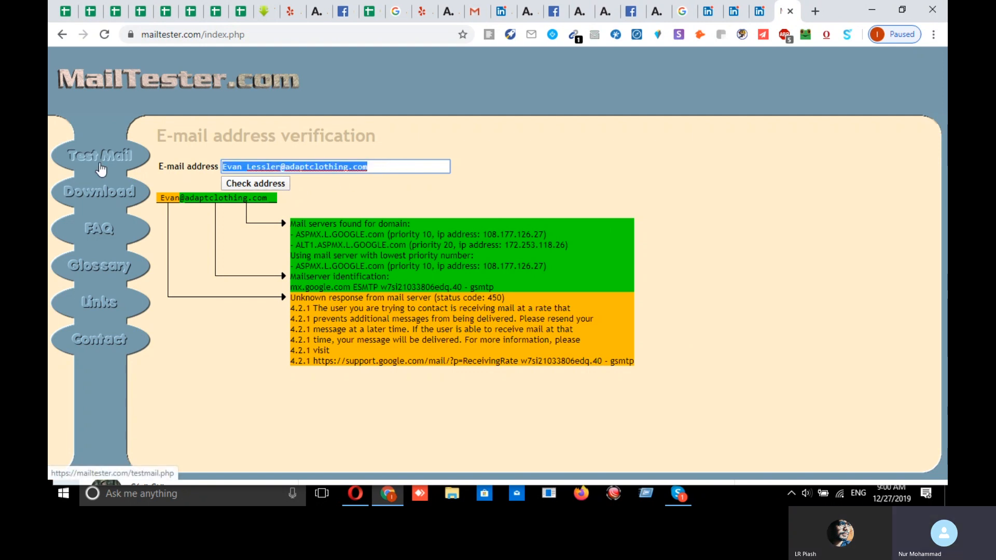
- Send a Gmail test message to the CEO's verified first-name adaptclothing.com address
click(476, 14)
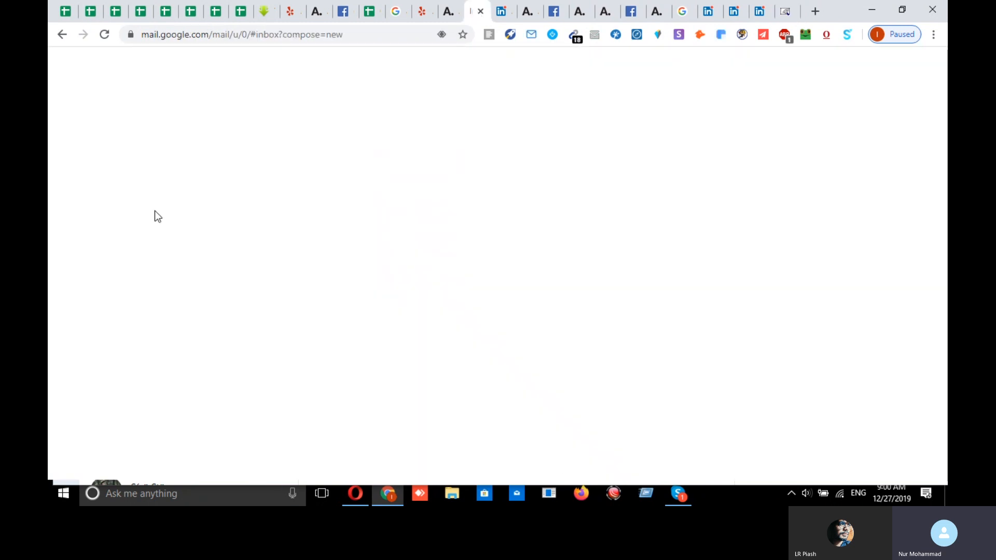
click(729, 182)
click(119, 121)
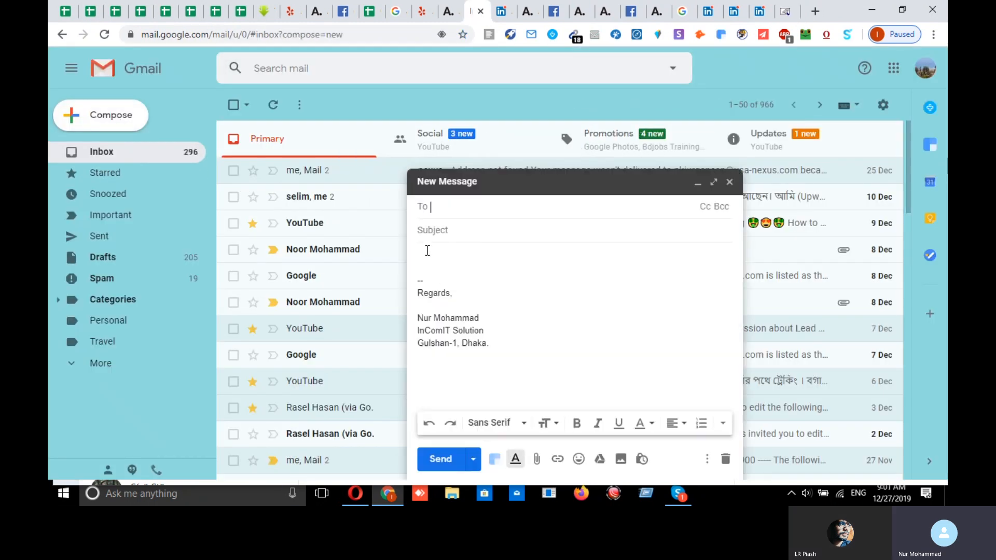
key(ctrl+v)
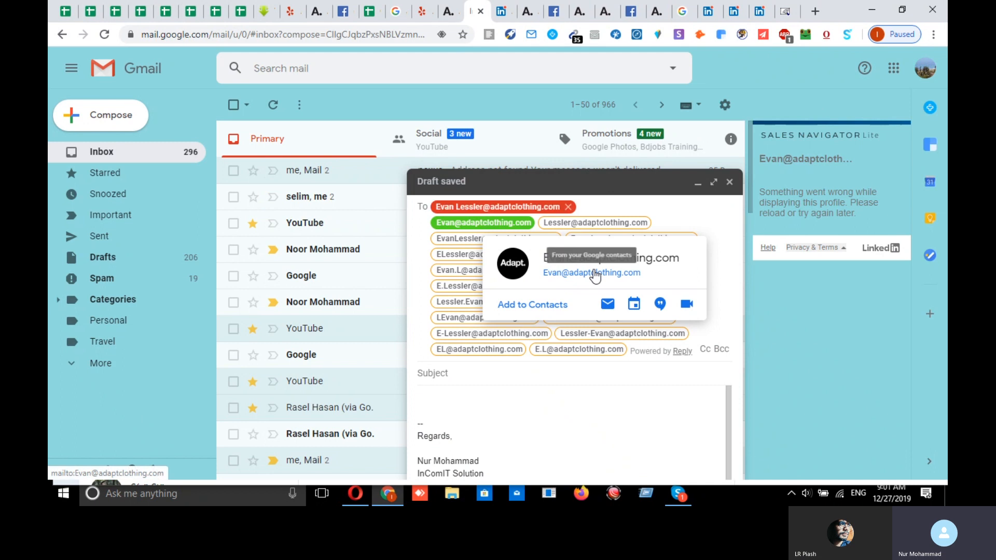
right_click(595, 271)
click(659, 347)
click(568, 206)
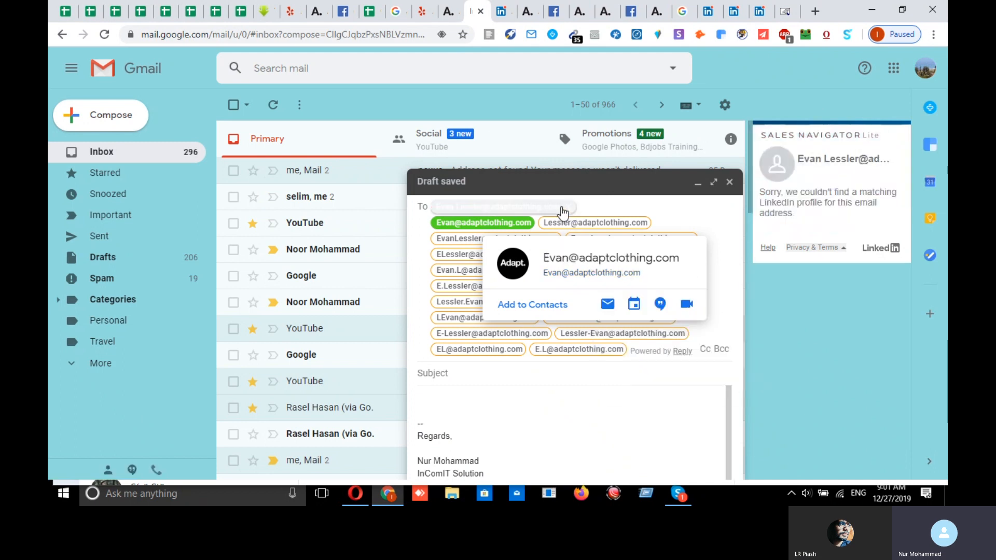
key(ctrl+v)
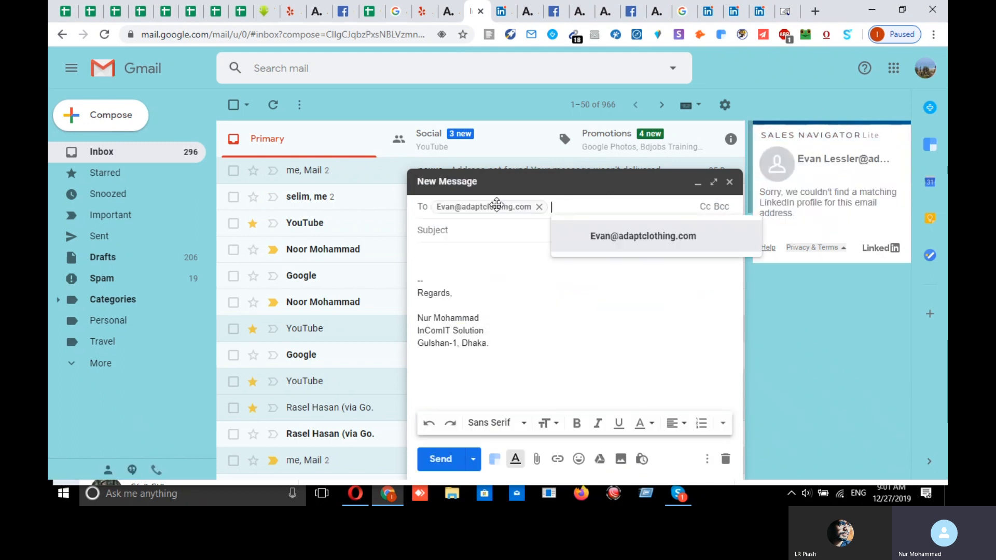
click(473, 228)
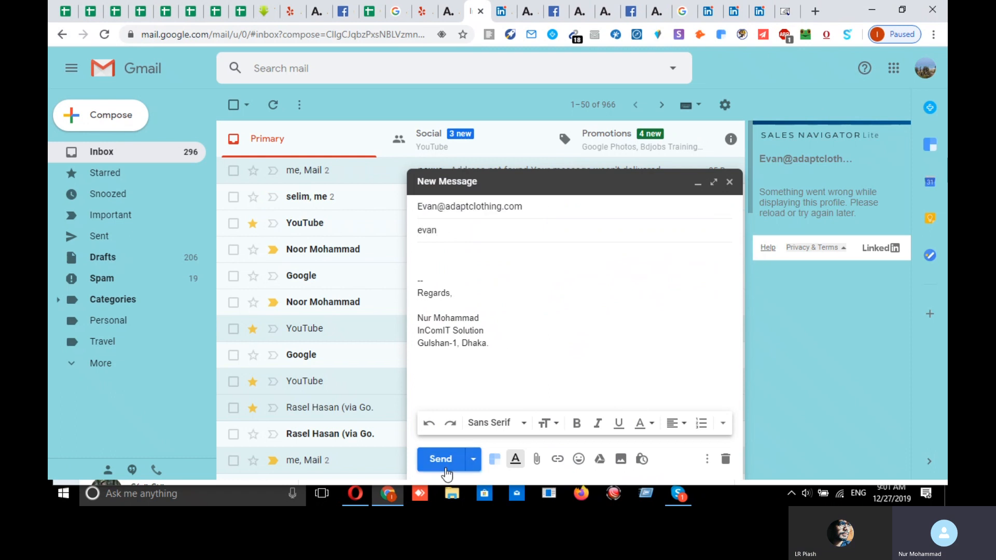
click(442, 460)
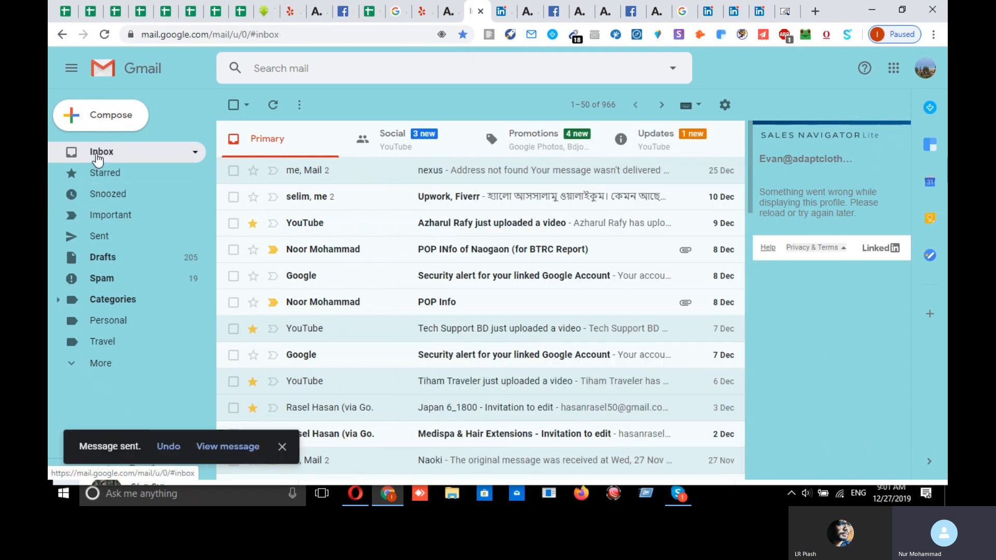
- Check the email recorded in cell K7, then select the CEO's LinkedIn profile address
click(91, 115)
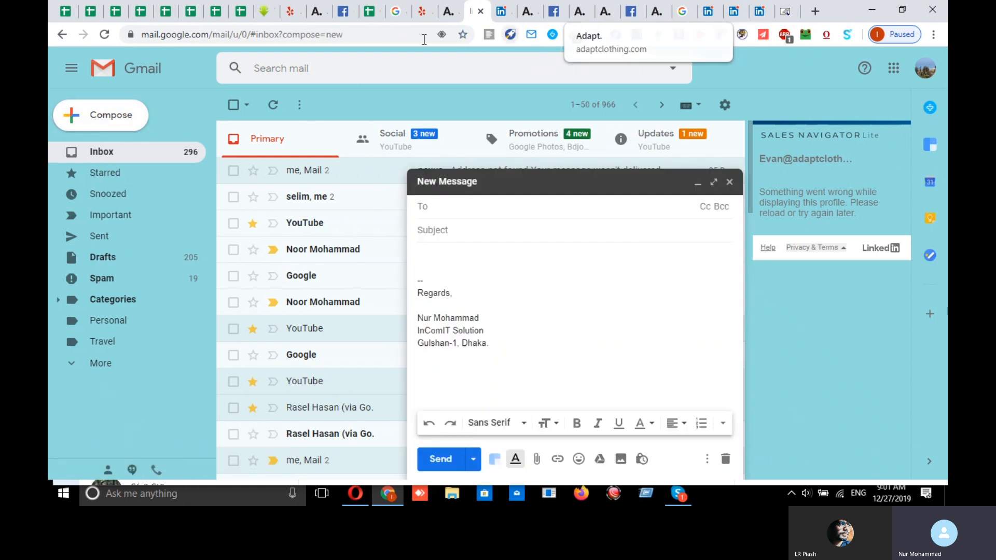
click(370, 11)
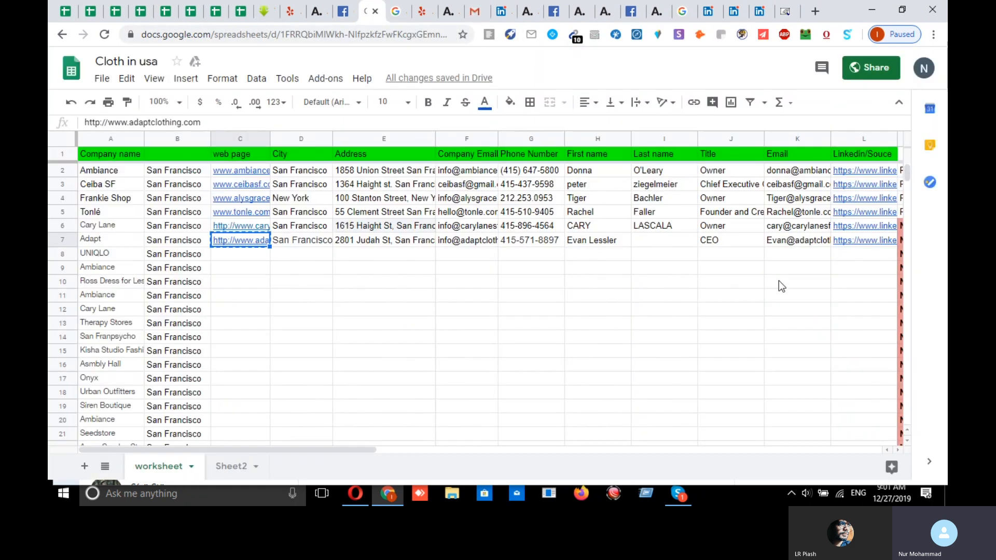
click(787, 240)
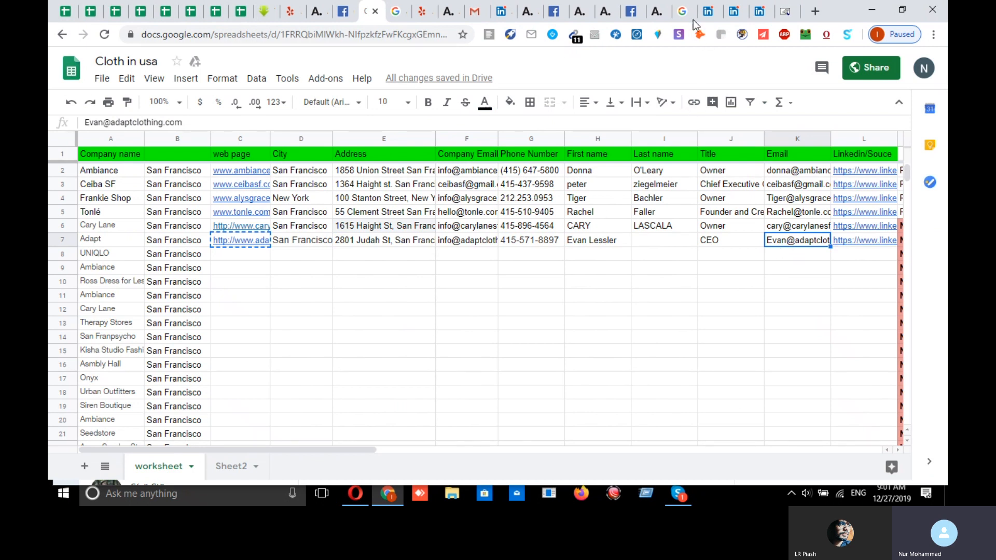
click(735, 12)
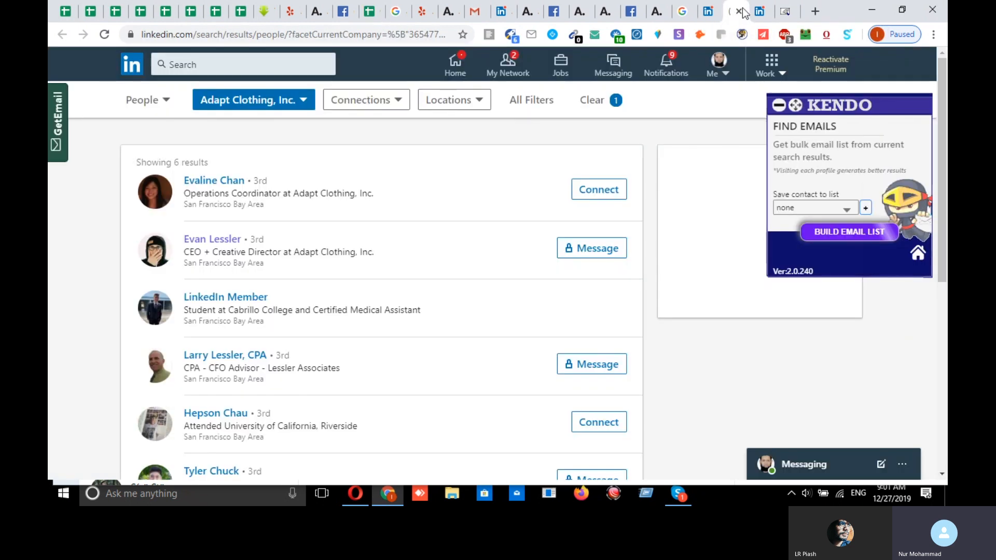
click(750, 16)
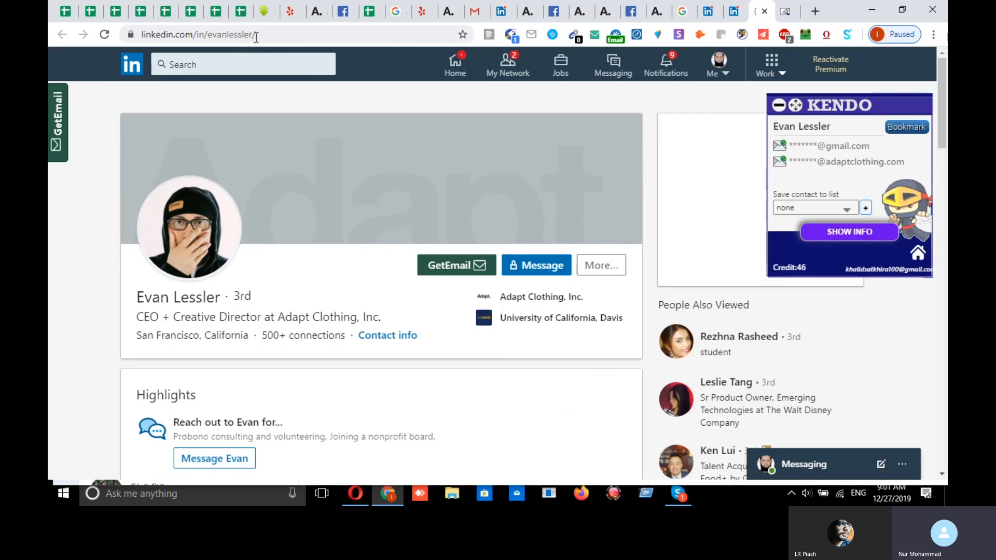
click(255, 34)
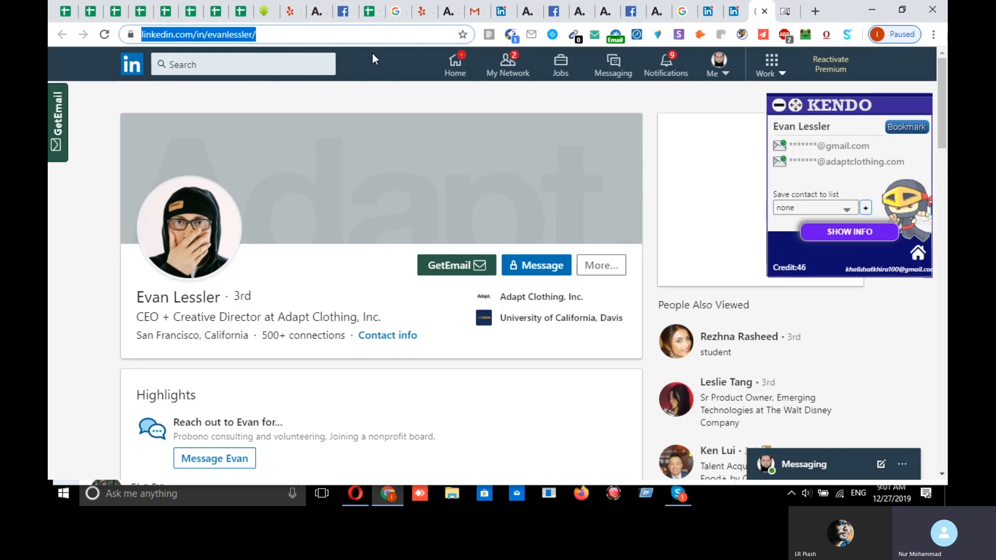
- Compare the LinkedIn link in L7 and the name in H7 with the CEO's profile name
click(372, 11)
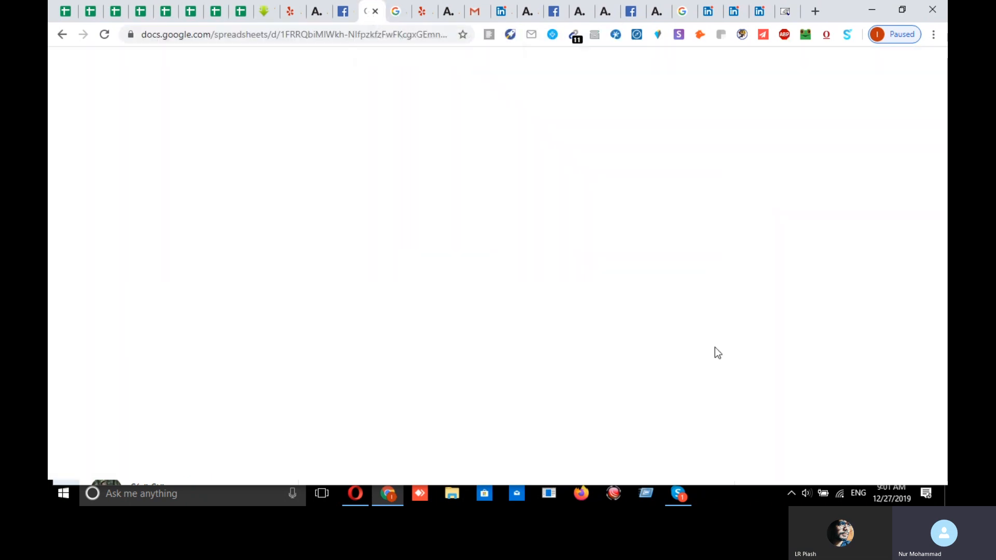
click(853, 242)
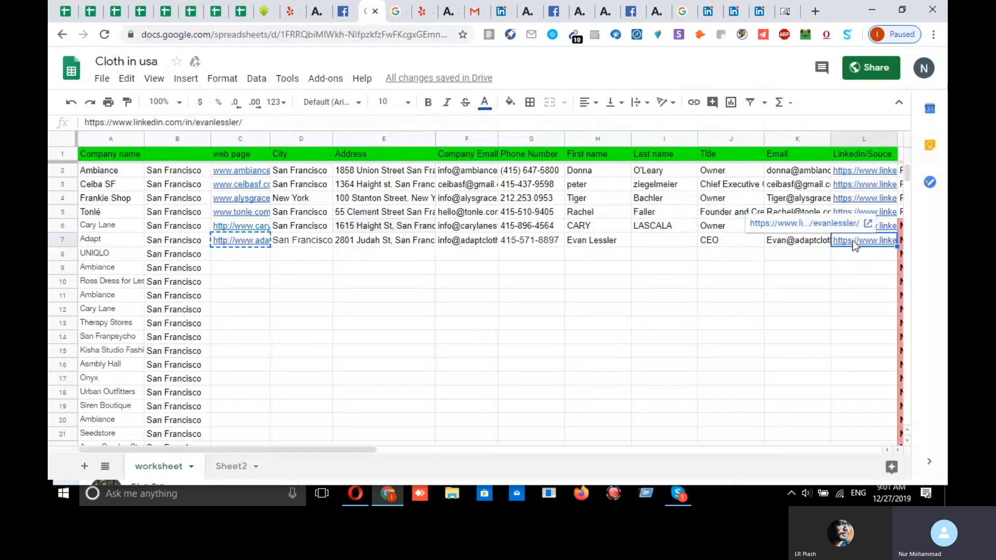
click(597, 243)
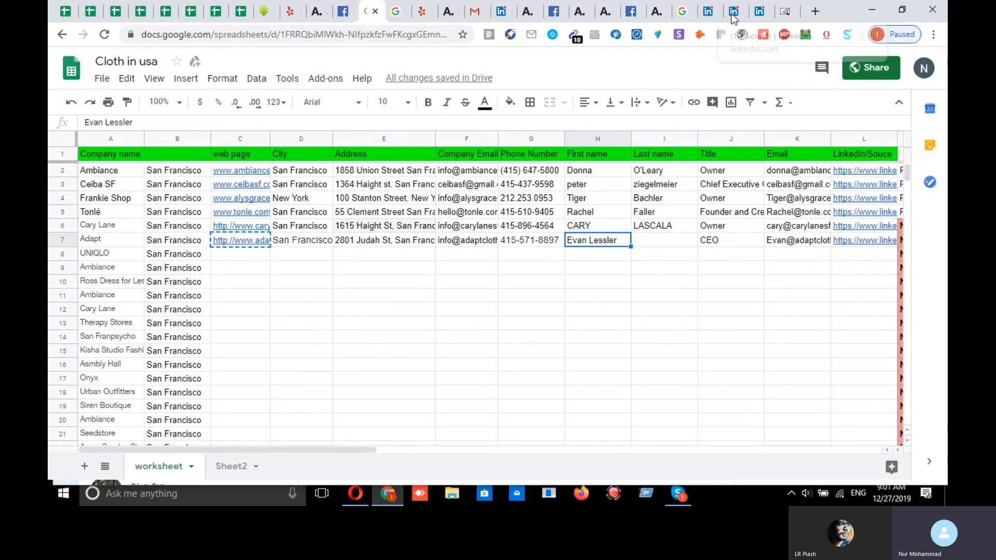
click(758, 16)
click(761, 15)
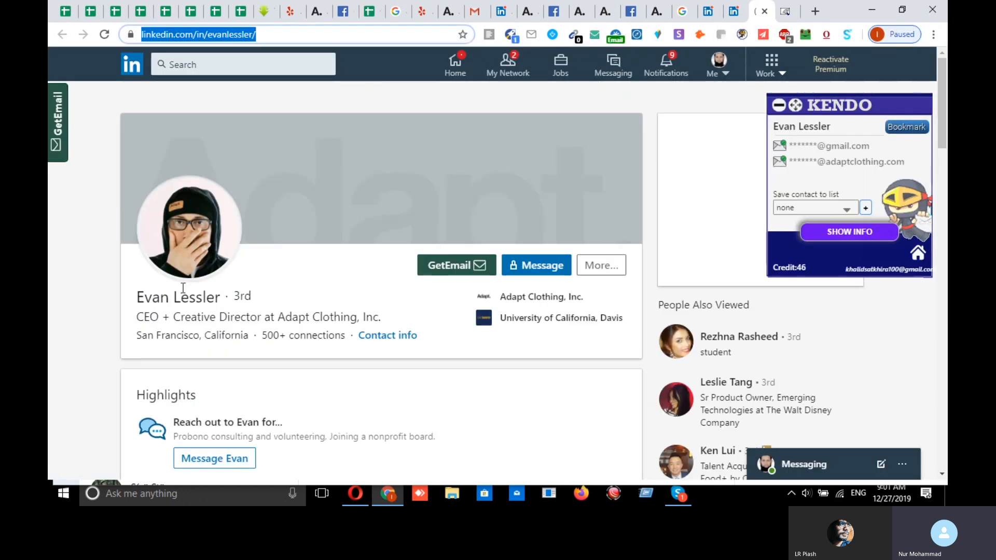
right_click(188, 293)
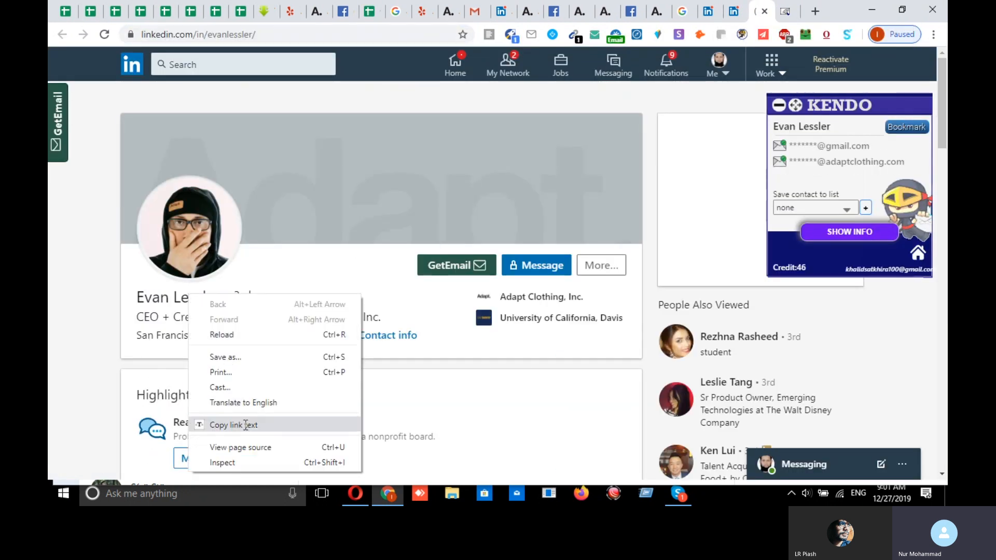
click(244, 425)
- Move the CEO's surname out of H7 into the Last name cell I7
click(365, 15)
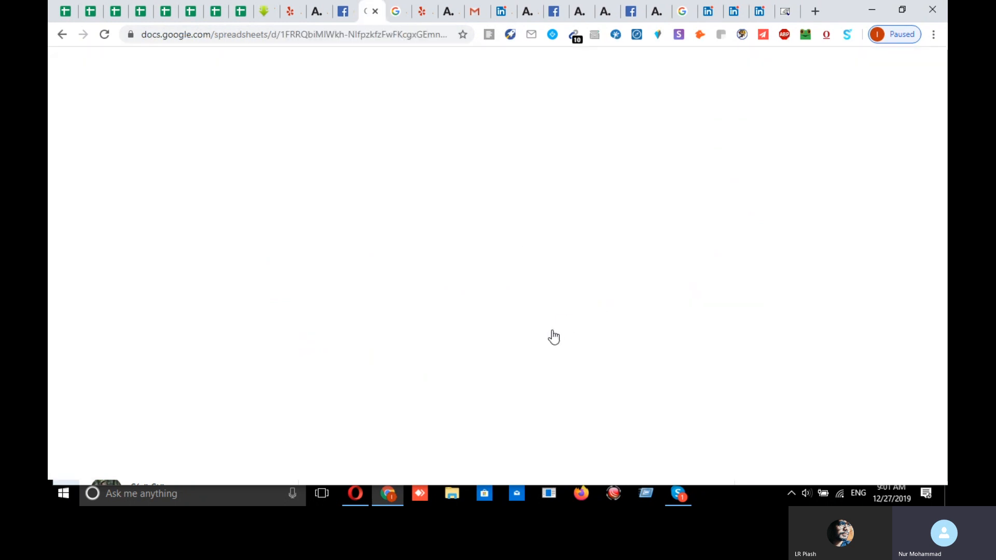
double_click(622, 239)
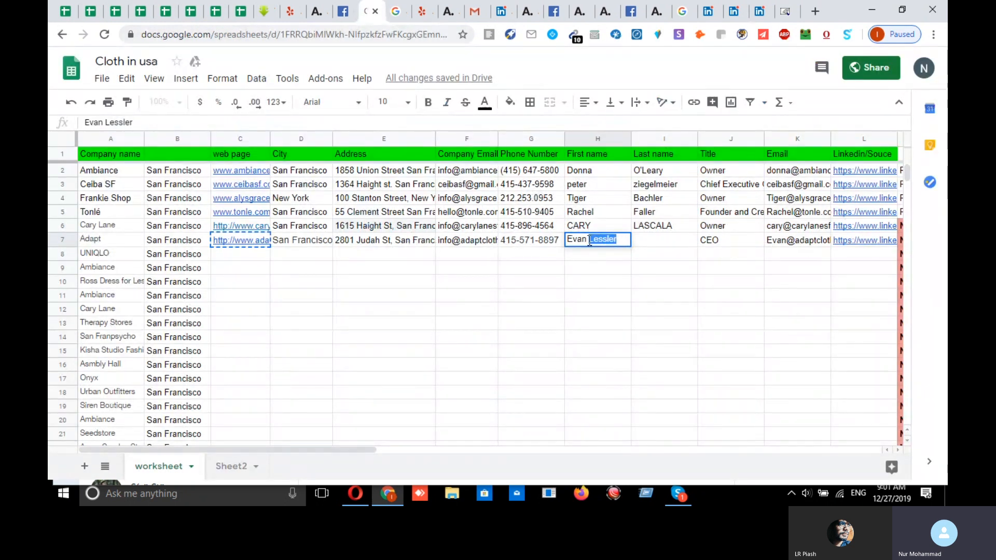
key(ctrl+x)
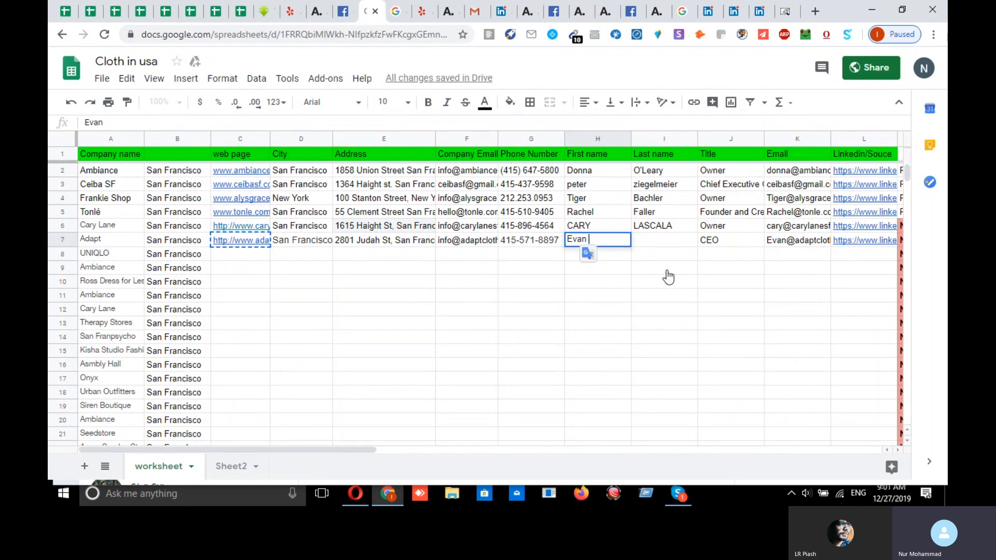
click(663, 241)
key(ctrl+v)
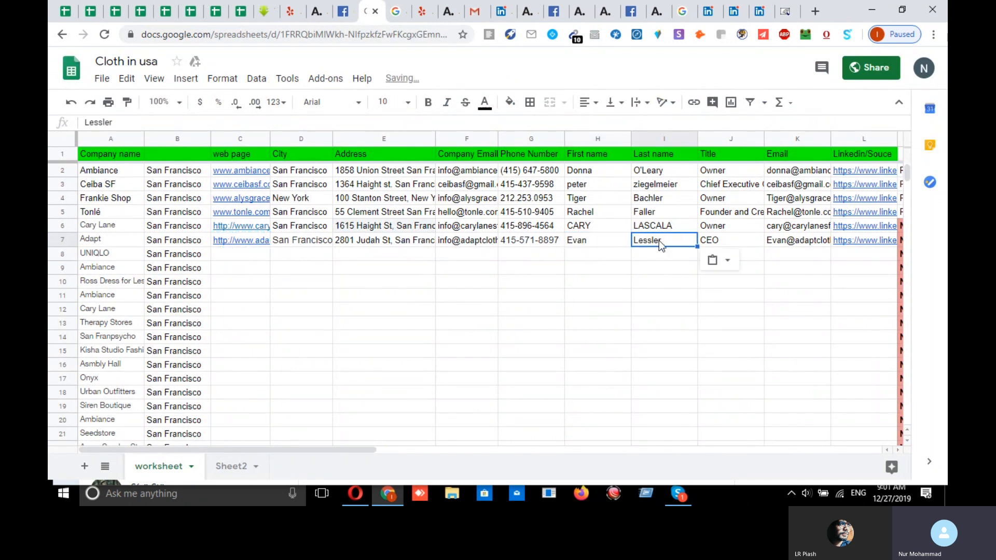
click(612, 325)
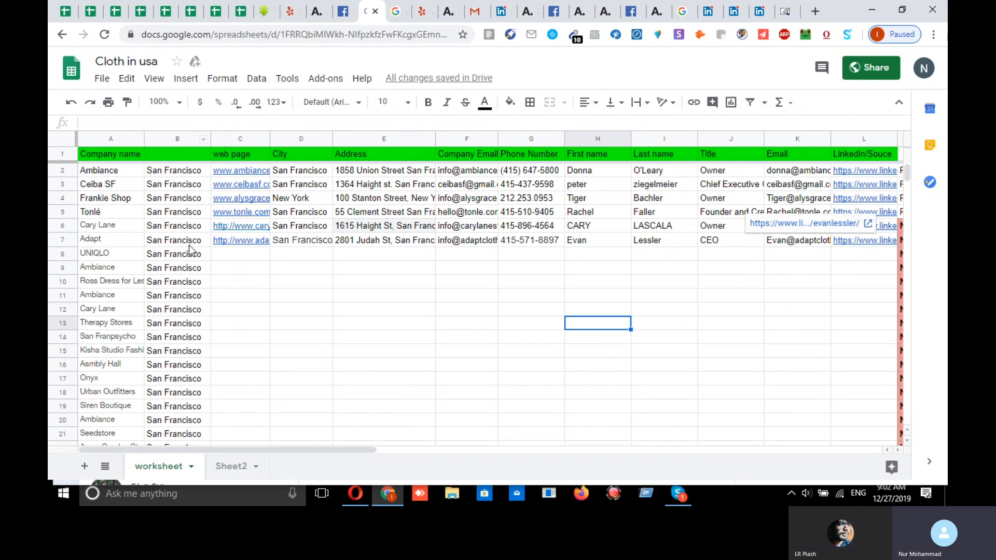
click(154, 228)
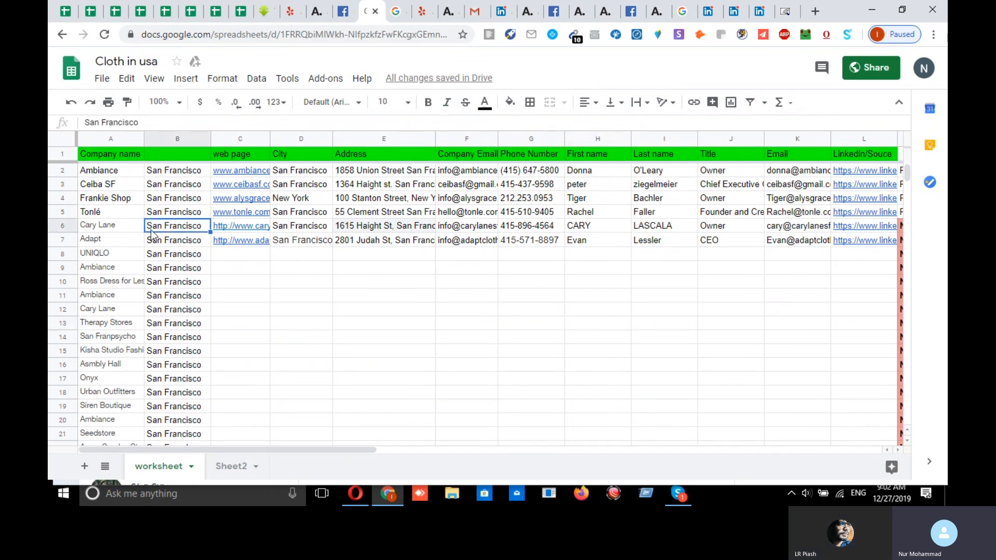
click(116, 228)
key(shift+Right)
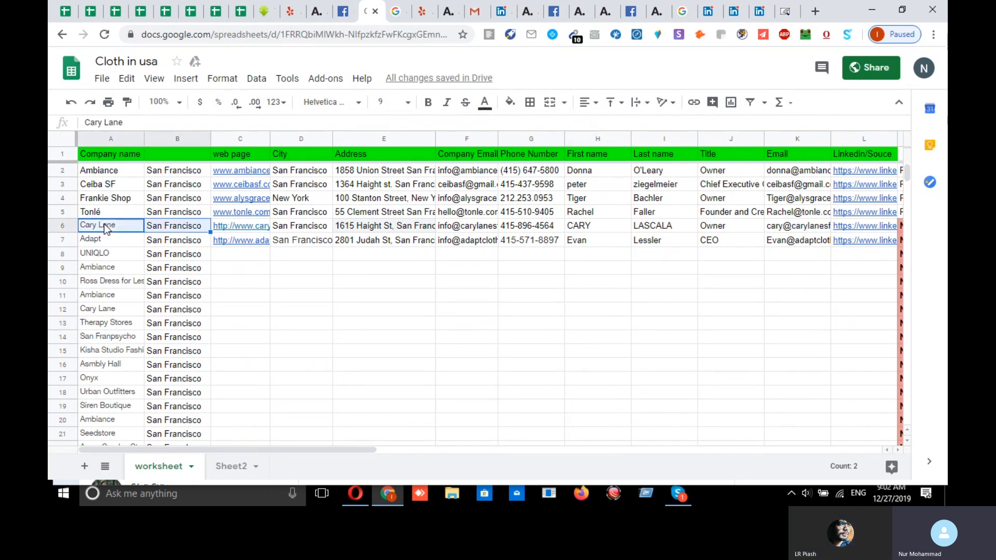
- Close the finished Yelp, Adapt website, Facebook, Google and LinkedIn tabs and open a new tab
click(396, 12)
click(423, 12)
click(428, 11)
click(438, 13)
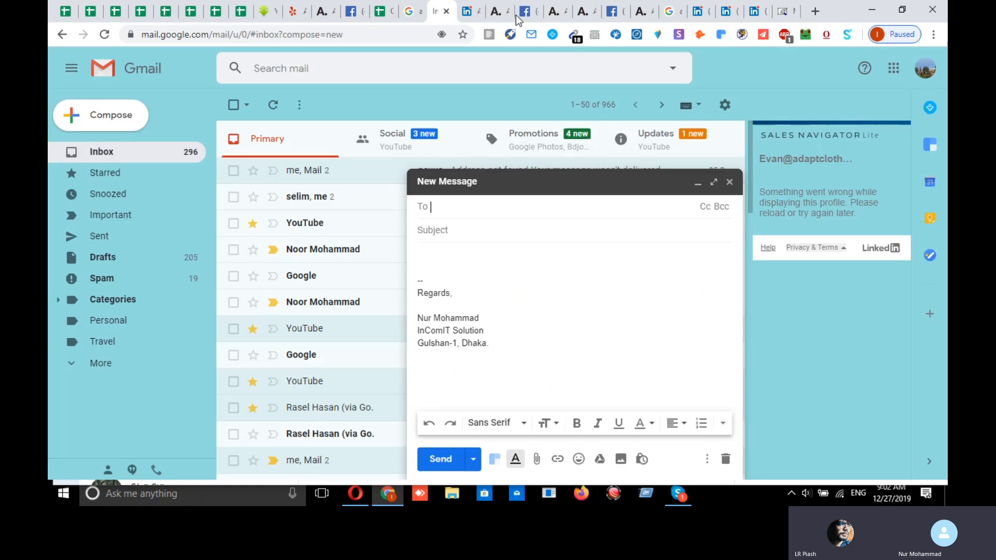
click(500, 12)
click(504, 12)
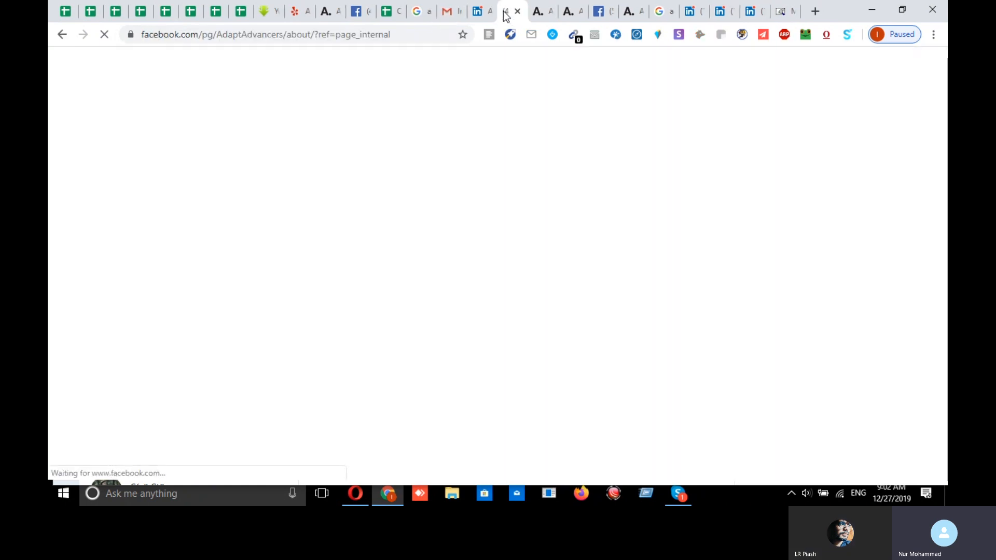
click(518, 11)
click(517, 11)
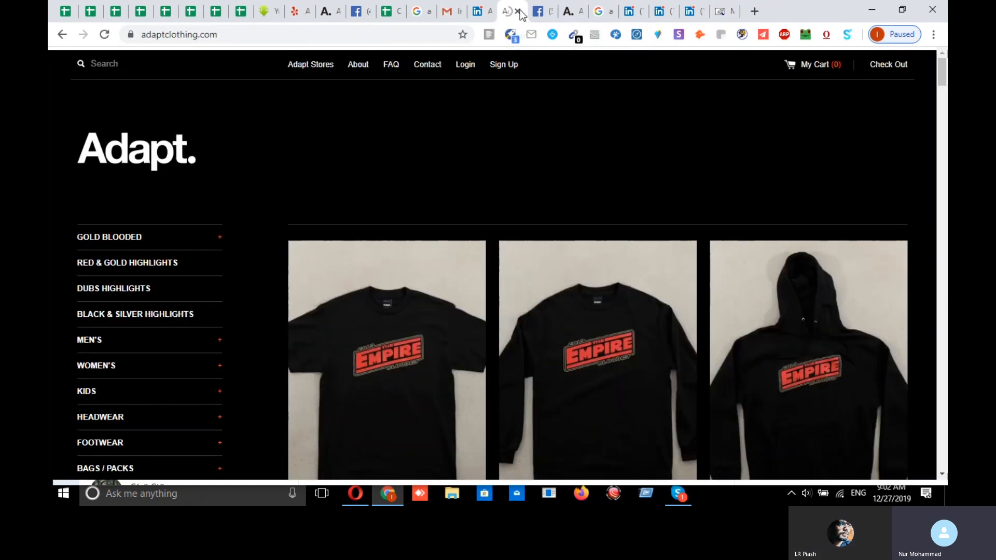
click(519, 11)
click(518, 11)
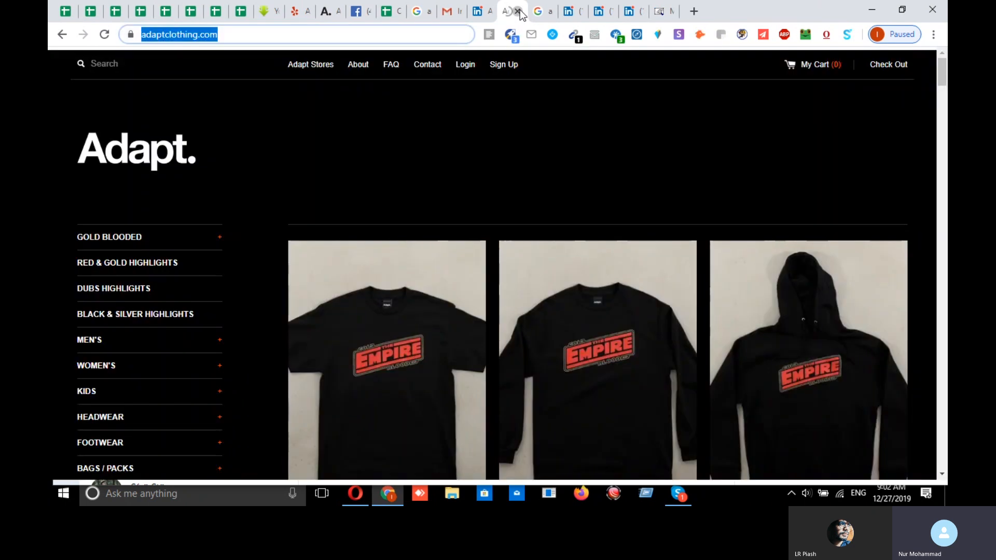
click(517, 11)
click(517, 11)
click(517, 11)
click(518, 11)
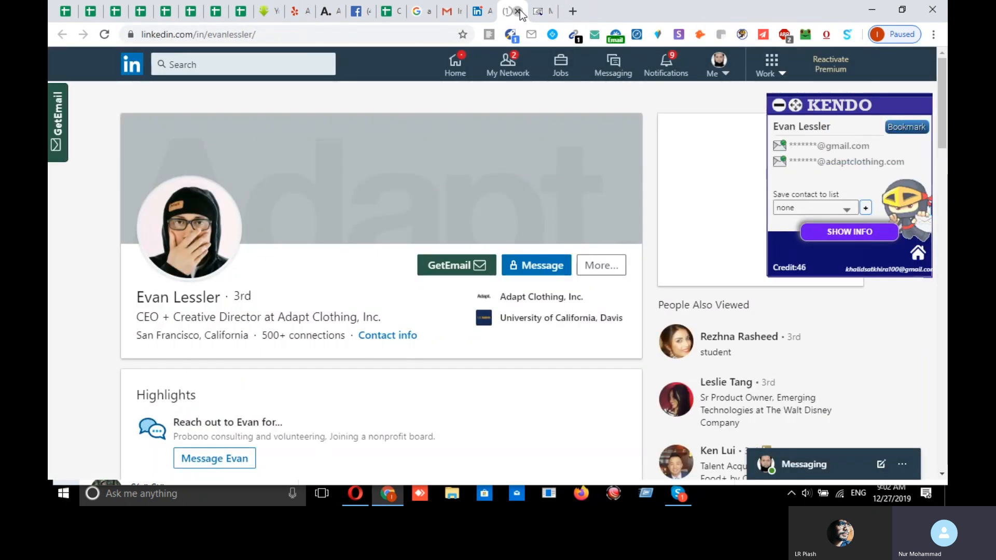
click(517, 12)
click(541, 11)
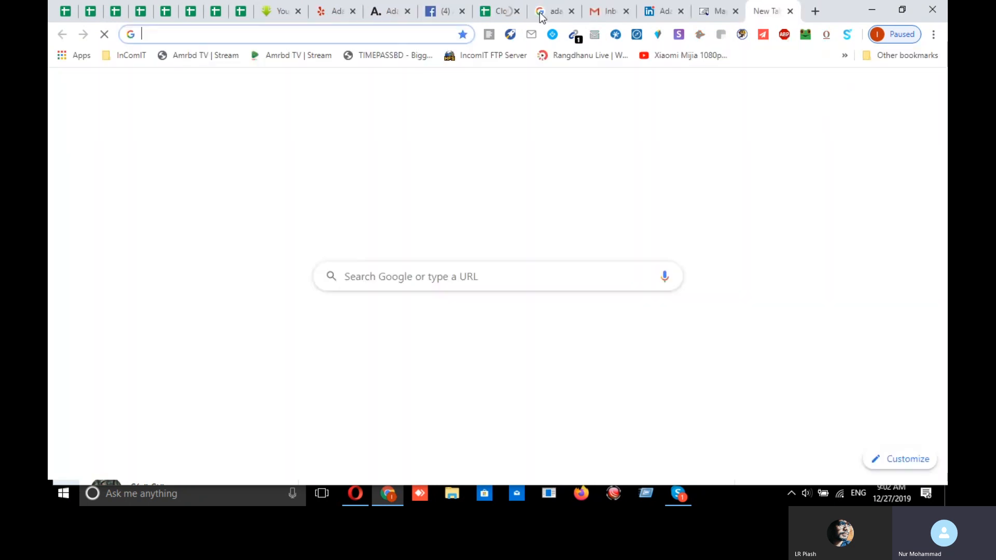
text(Cary Lane	San Francisco)
click(288, 57)
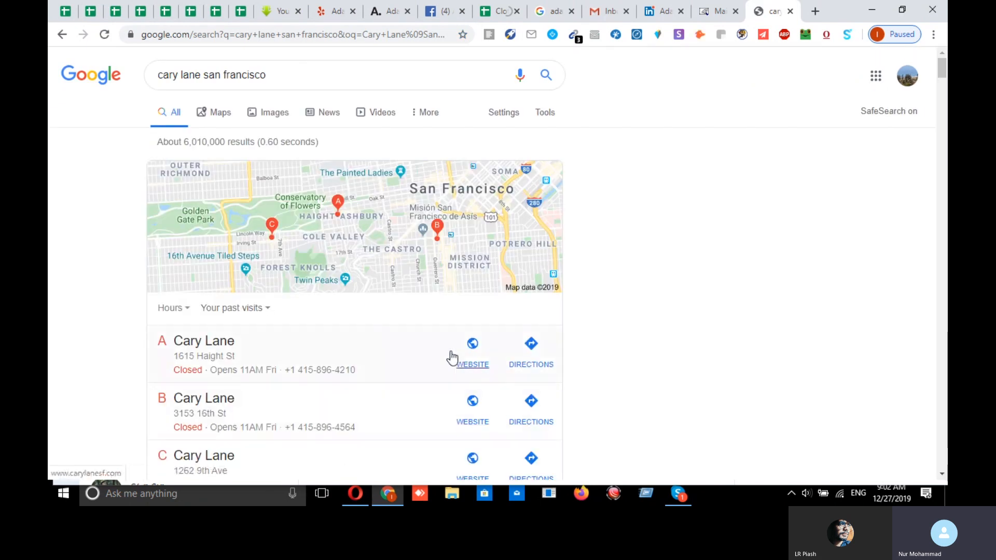
middle_click(478, 351)
scroll(426, 245, down, 5)
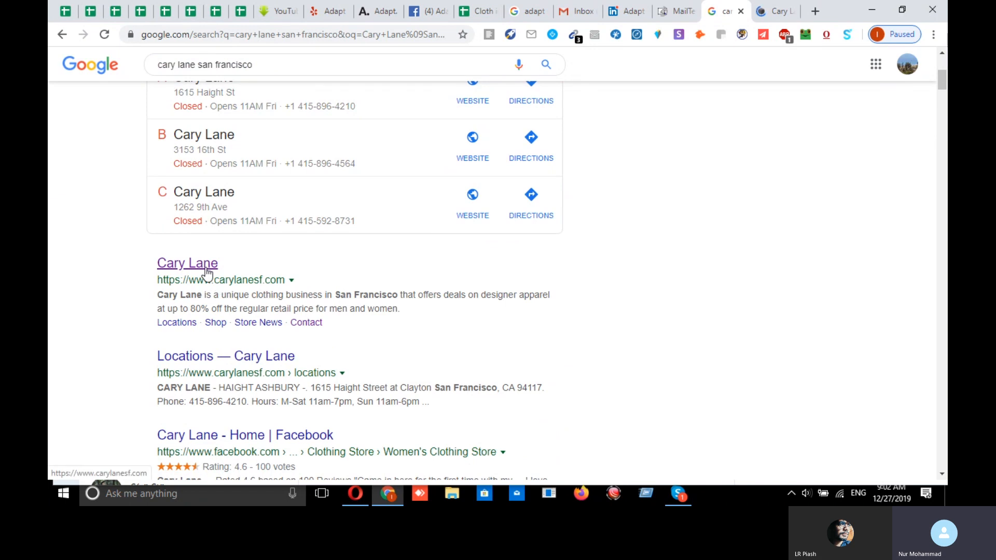
scroll(206, 273, down, 1)
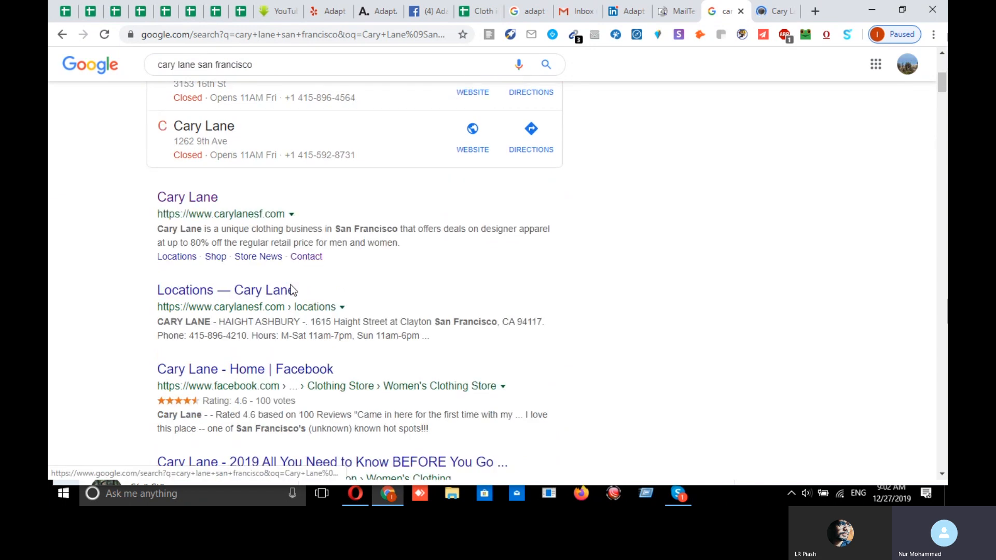
middle_click(294, 369)
scroll(350, 304, down, 6)
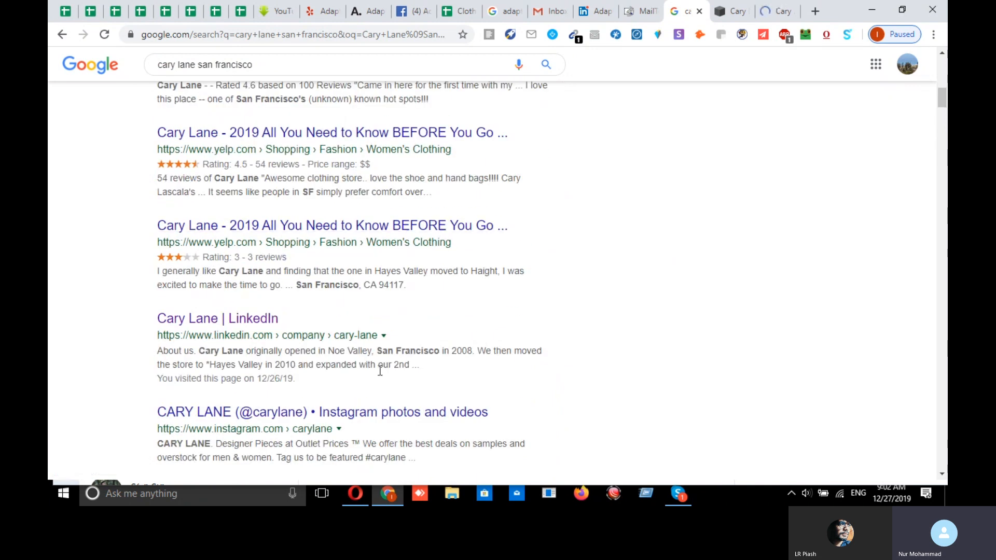
middle_click(231, 322)
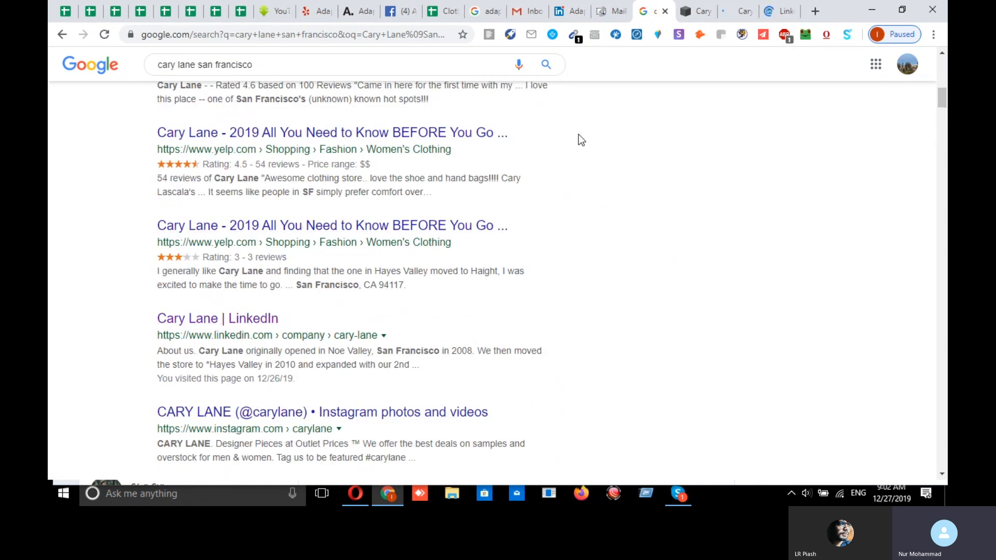
- Review the search results, then Cary Lane's website and Facebook tabs
scroll(575, 246, down, 2)
scroll(551, 254, down, 6)
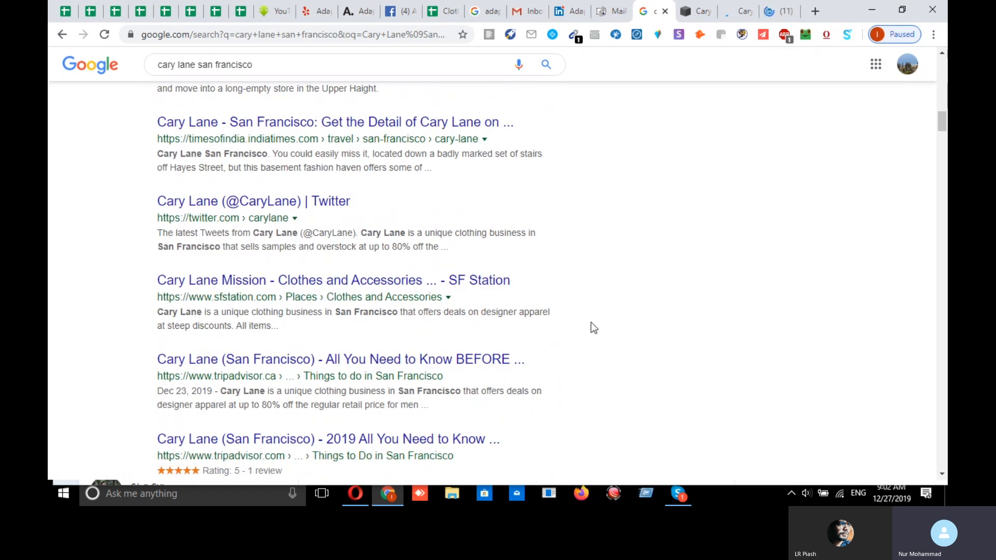
scroll(590, 322, down, 4)
scroll(591, 321, up, 6)
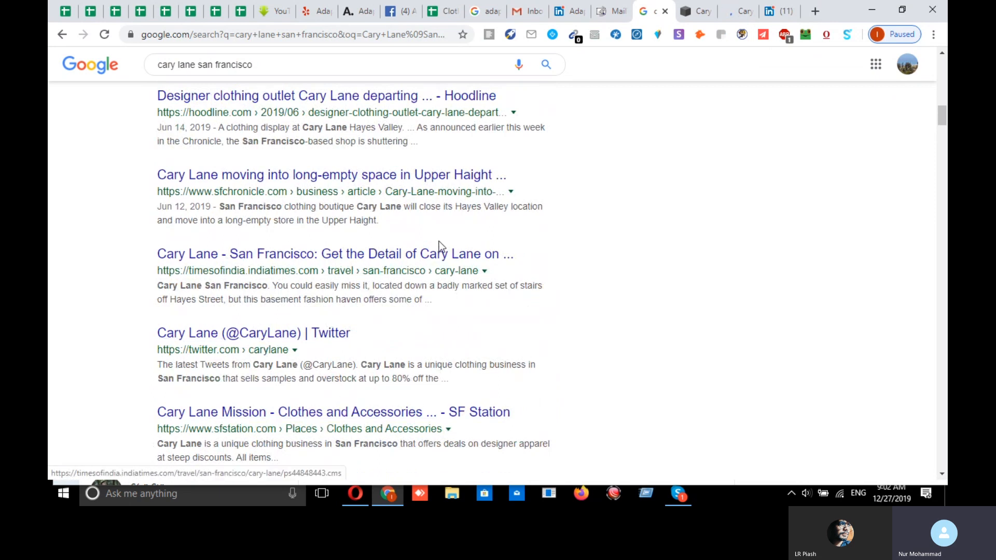
scroll(384, 313, up, 3)
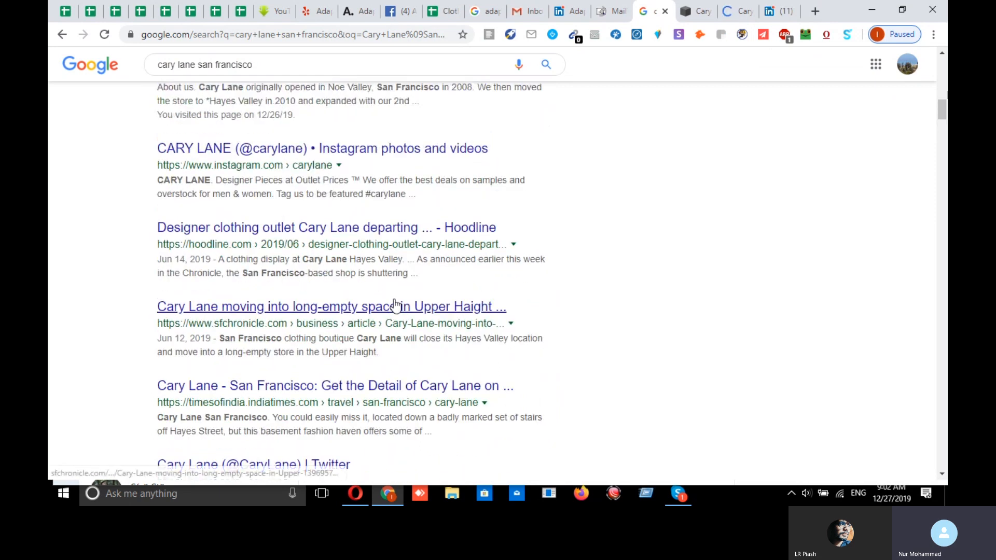
scroll(412, 310, up, 15)
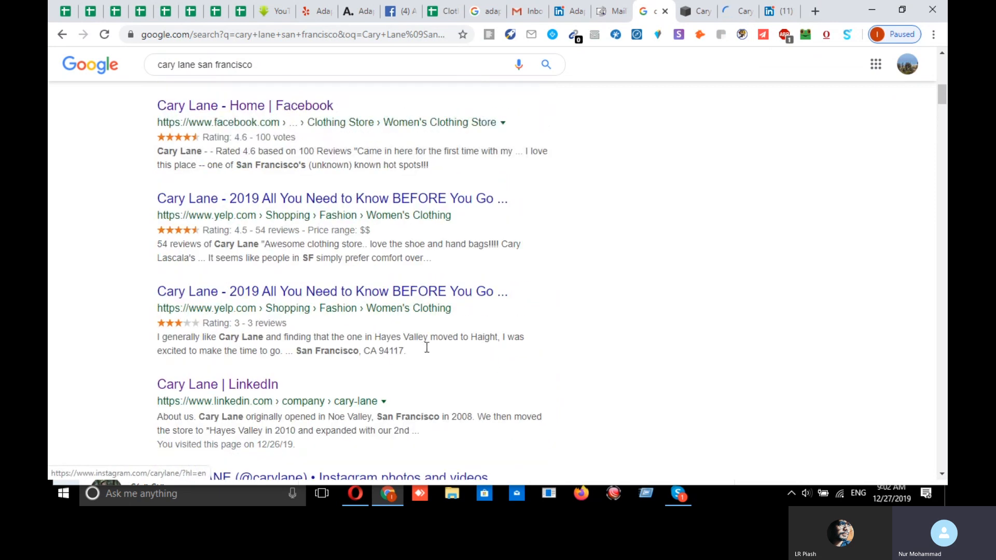
scroll(426, 355, down, 15)
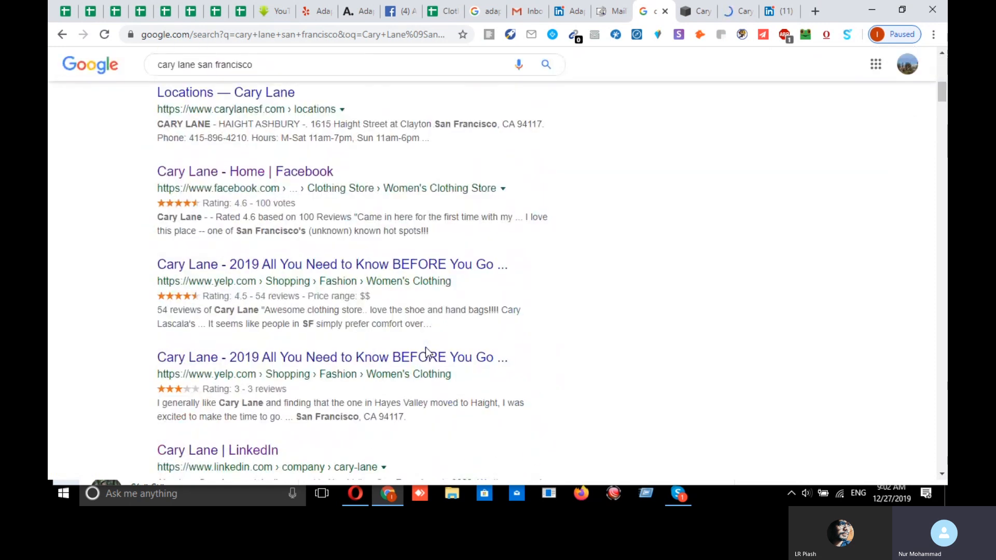
scroll(435, 352, up, 15)
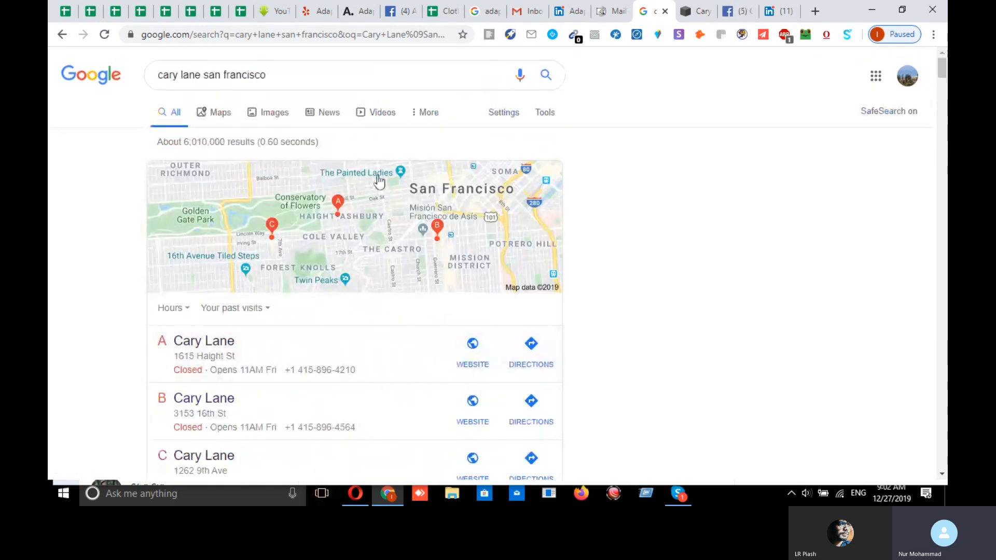
click(709, 15)
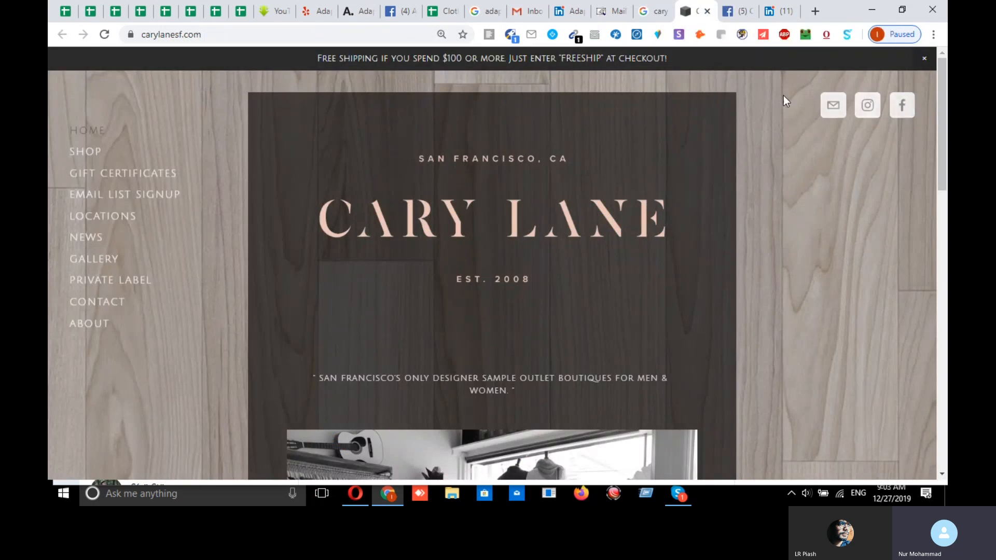
click(738, 16)
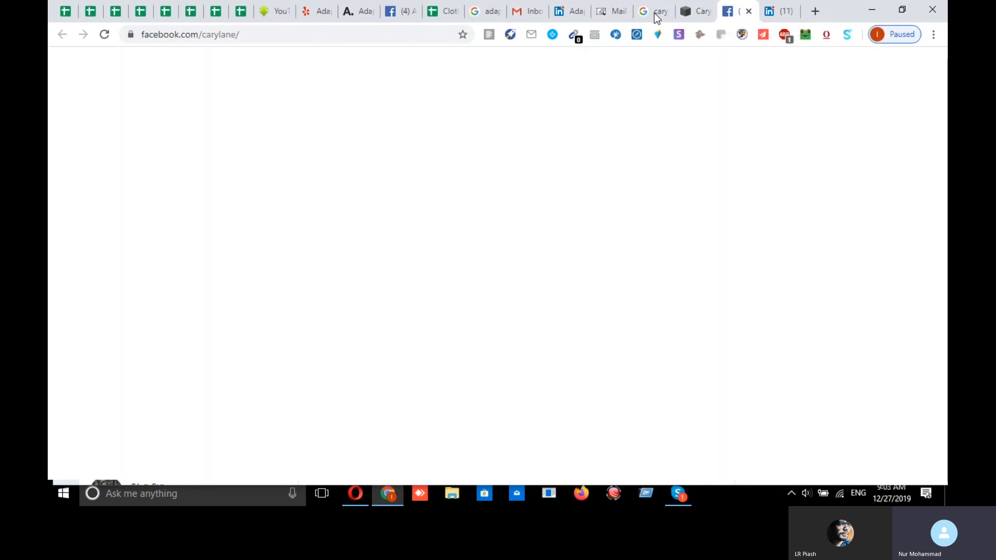
click(705, 13)
- Select the carylanesf.com domain in the website's address bar
double_click(214, 33)
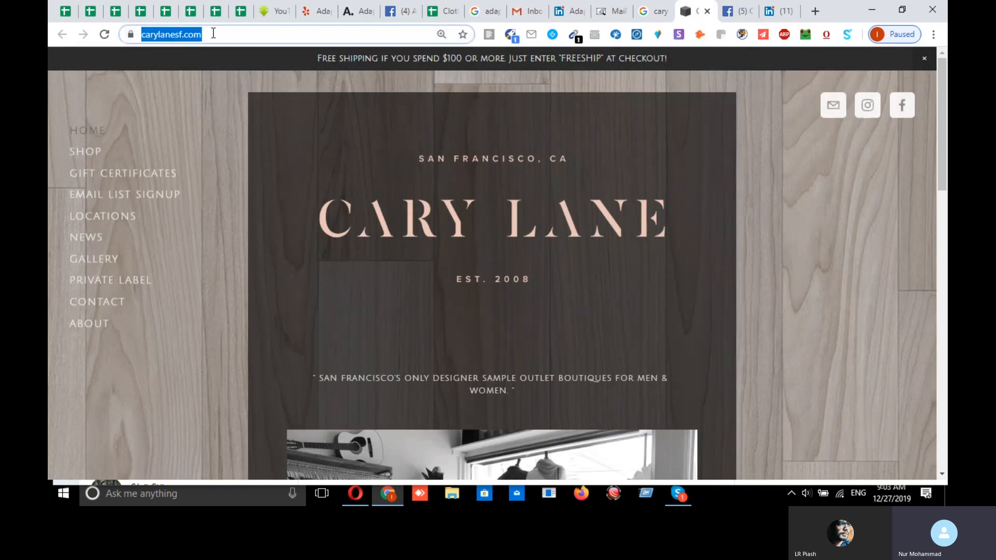
click(274, 33)
drag(284, 31, 200, 41)
key(ctrl+c)
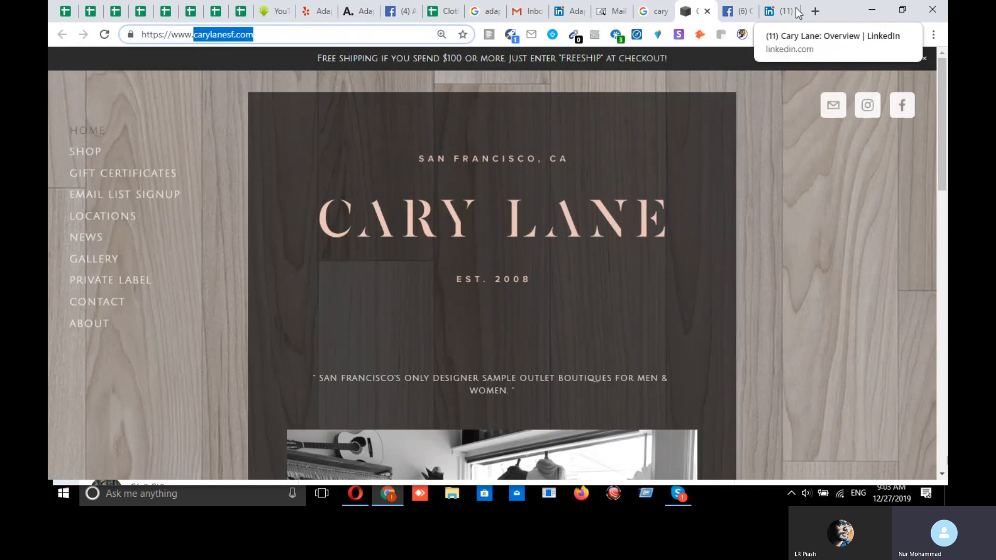
click(815, 11)
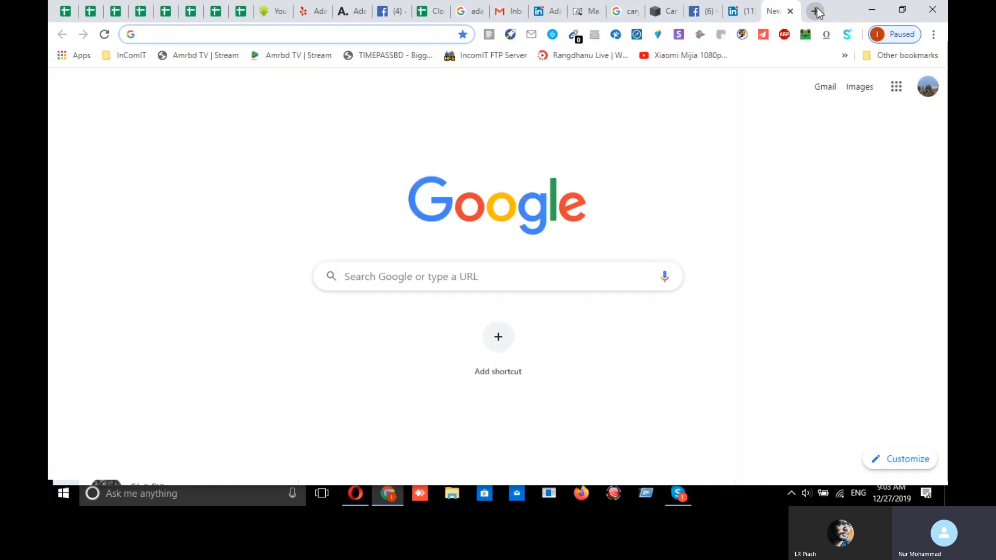
- Search Google for 'carylanesf.com owner' and open the owner's LinkedIn profile
key(ctrl+v)
text(owner)
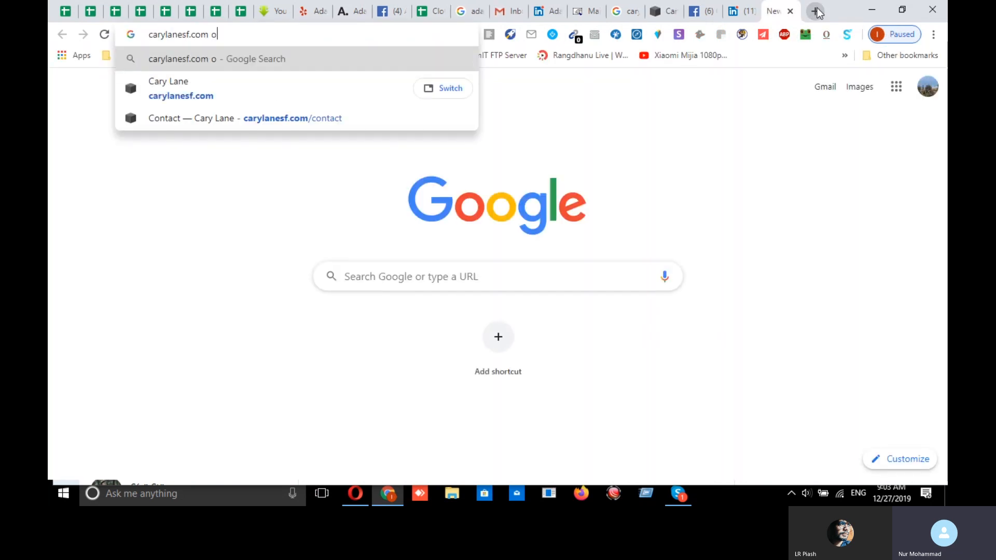
key(Return)
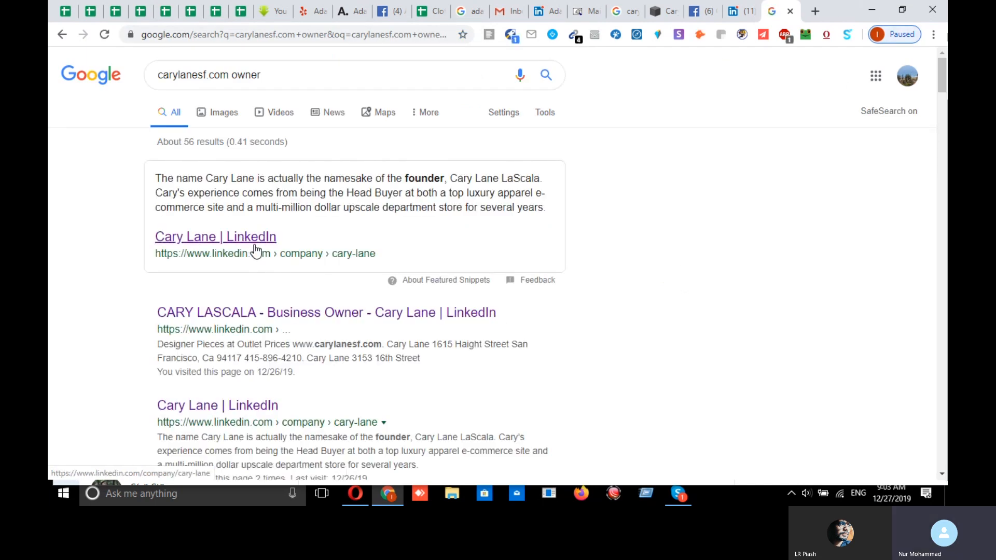
middle_click(254, 250)
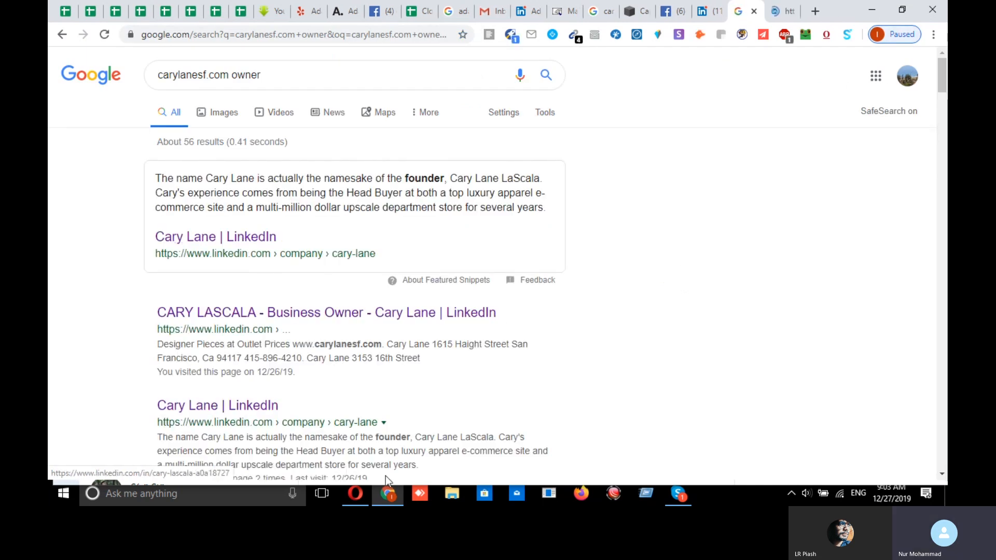
click(322, 314)
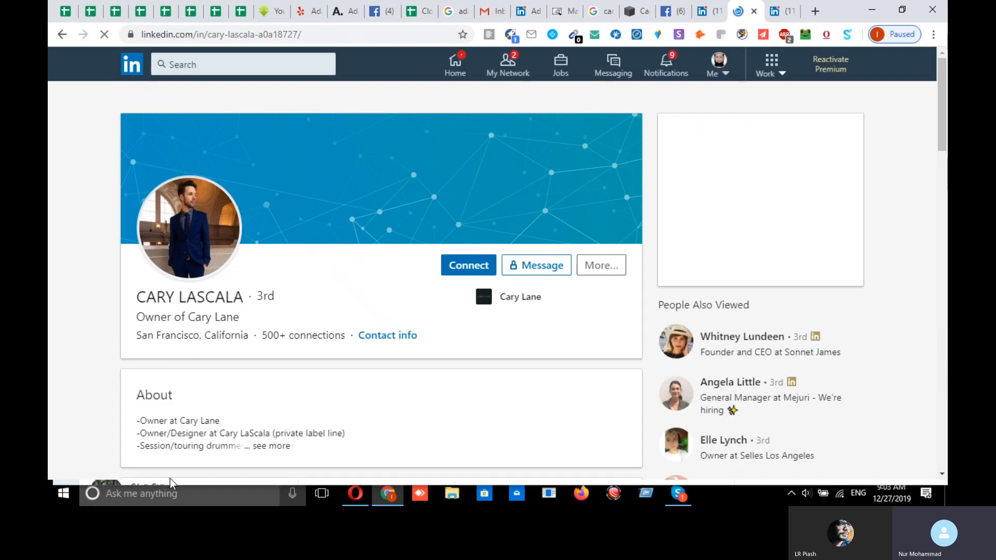
- Select the owner's full LinkedIn profile address and return to the lead spreadsheet
click(225, 35)
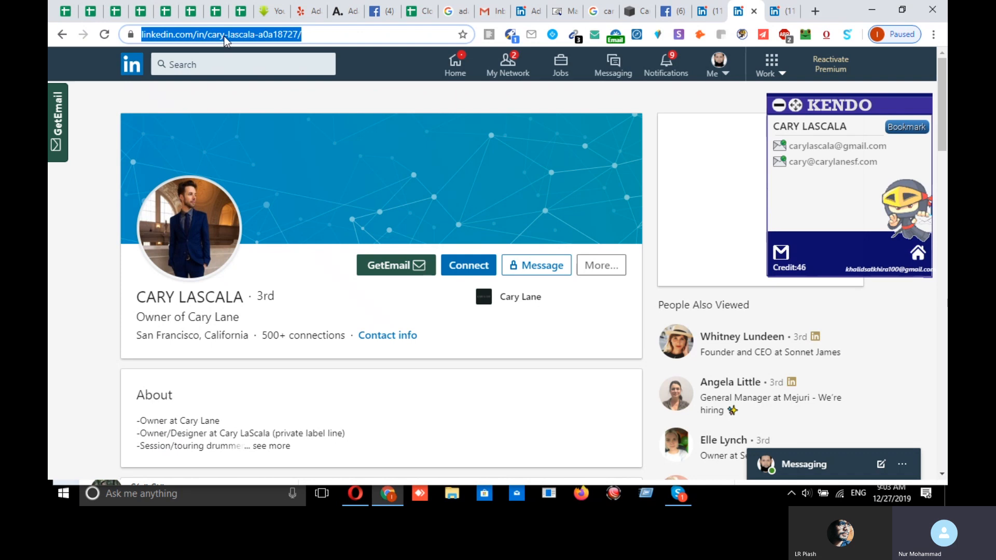
click(327, 36)
triple_click(327, 36)
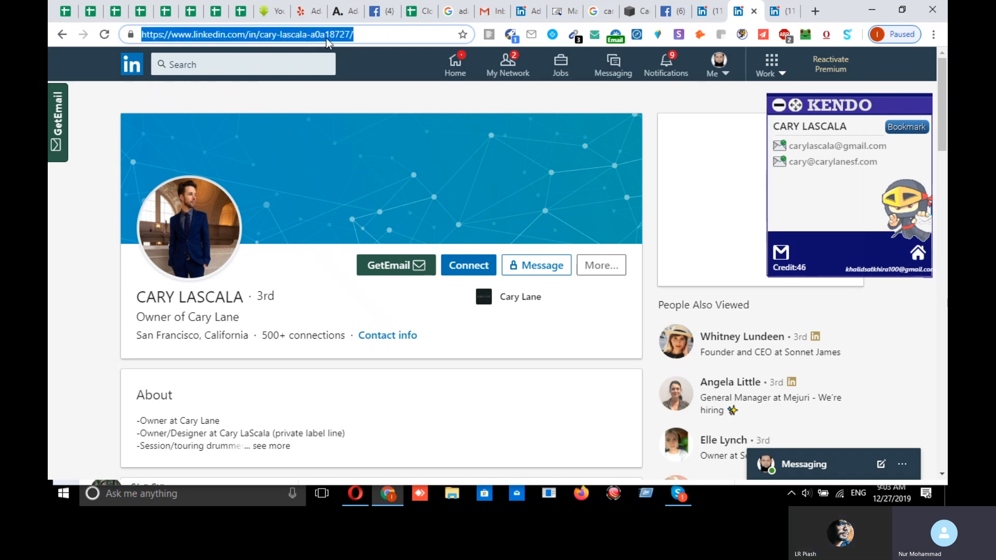
click(411, 14)
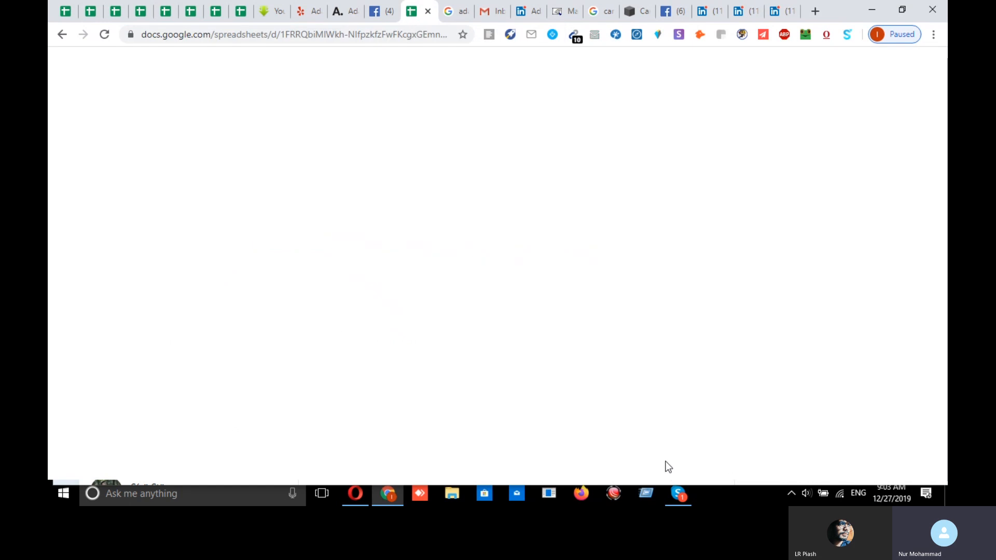
- Review row 6's LinkedIn link in L6 and first name in H6, then view the Cary Lane company page
click(845, 228)
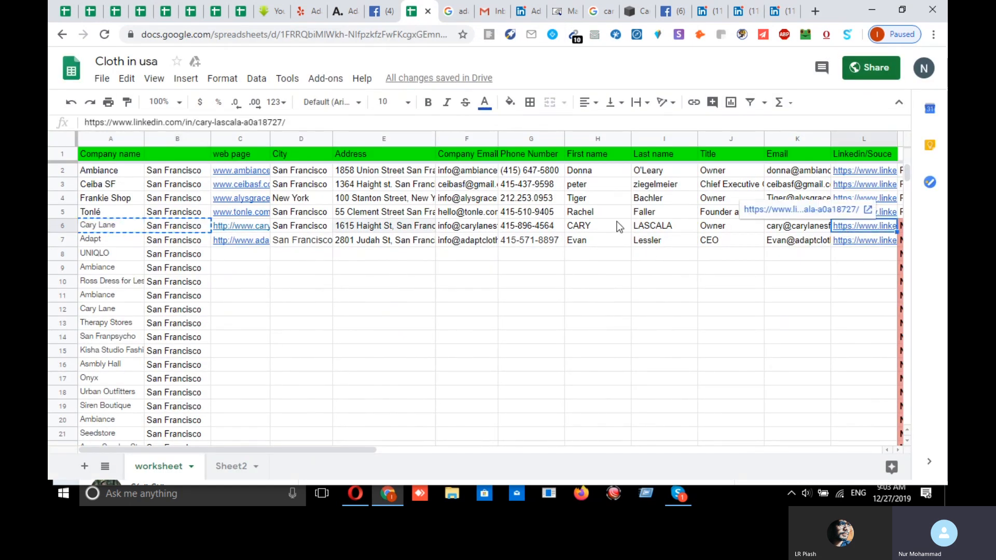
click(596, 226)
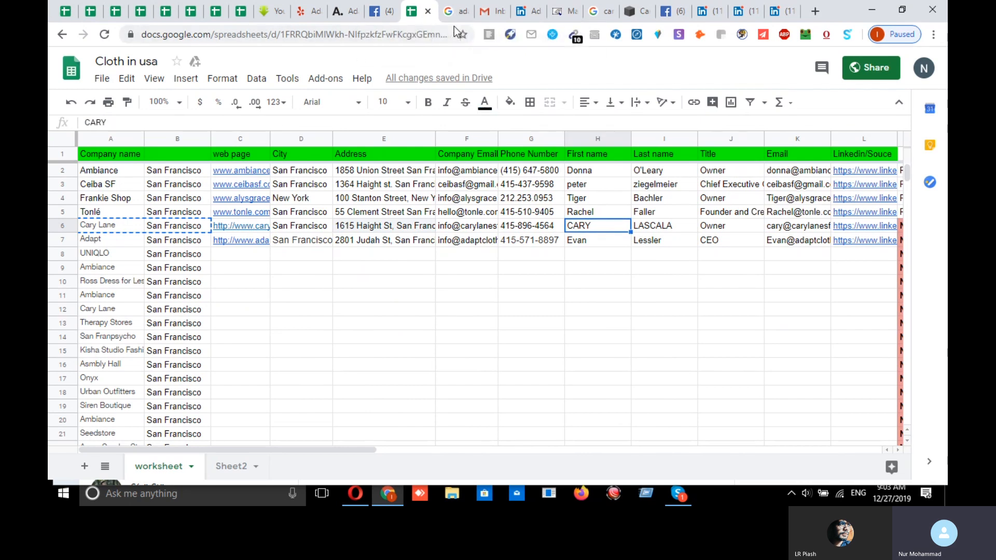
click(776, 16)
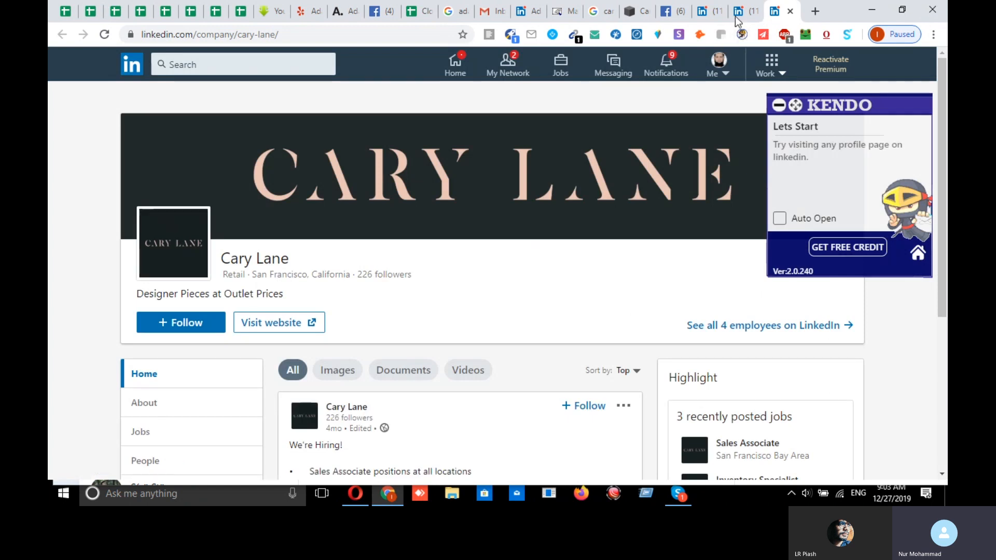
- Move the Cary Lane company tab and the owner's LinkedIn profile tab left beside the spreadsheet
drag(773, 11, 556, 11)
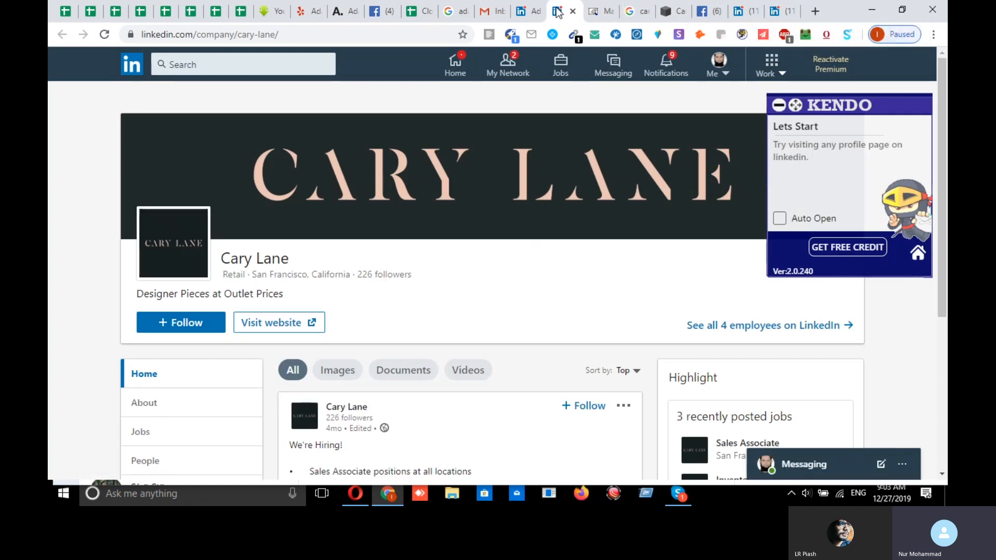
click(777, 12)
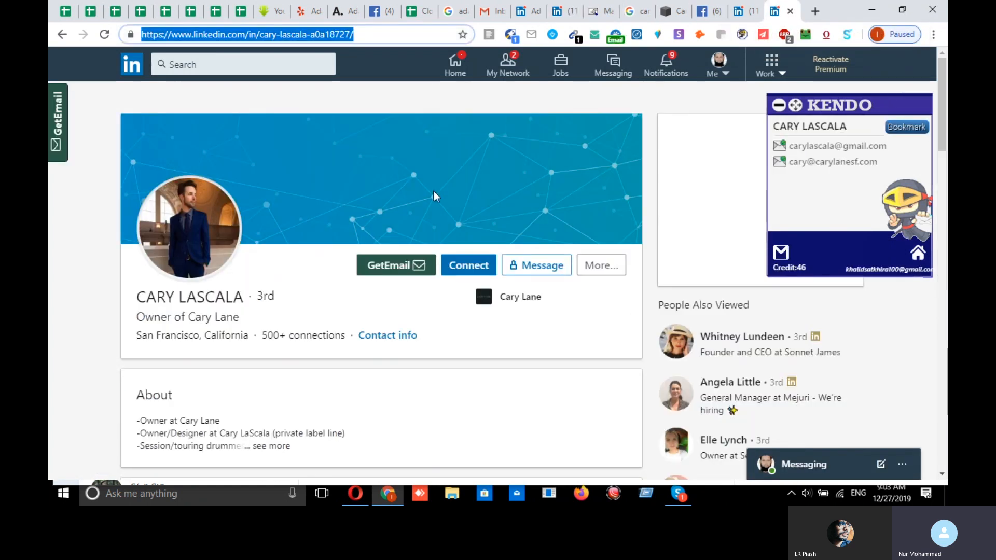
drag(776, 12, 462, 15)
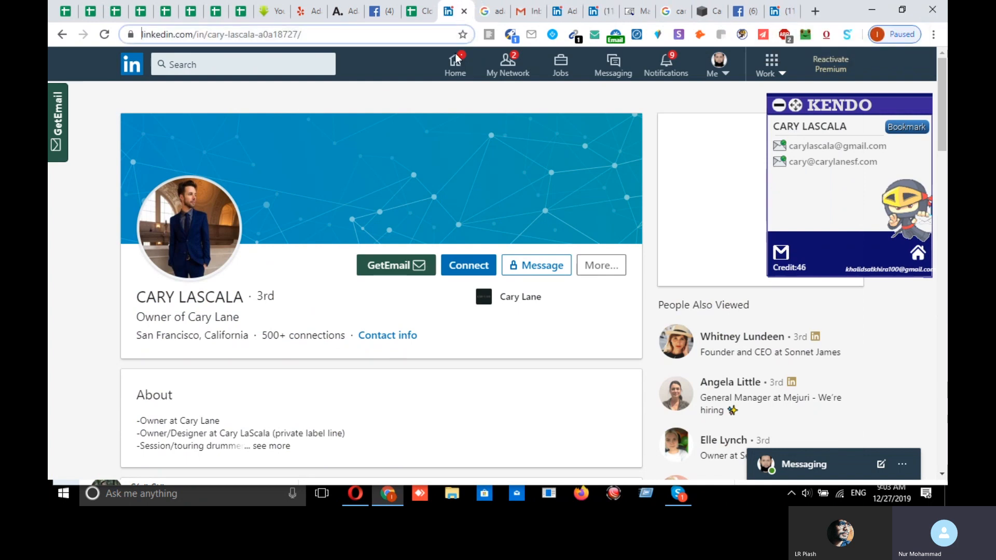
right_click(218, 294)
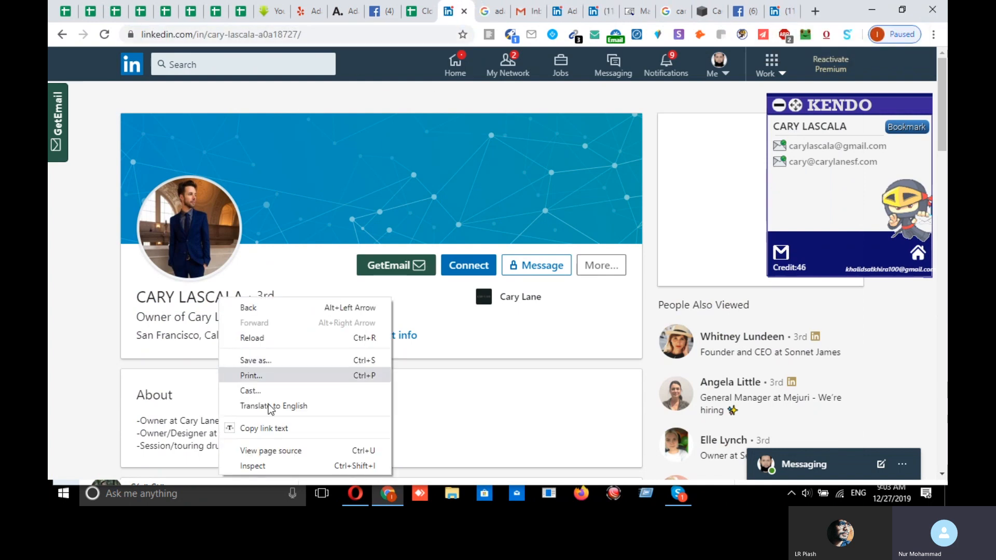
click(278, 429)
click(409, 14)
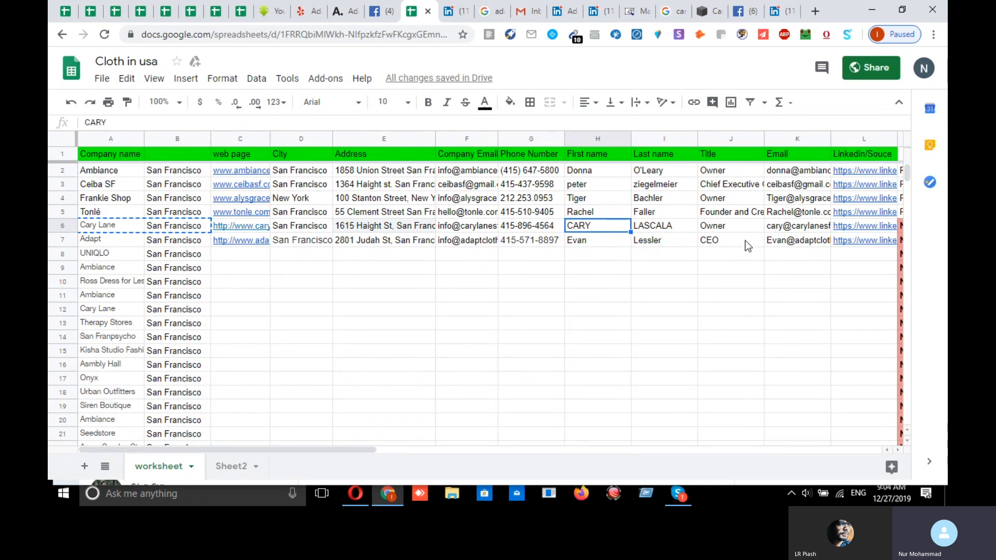
click(727, 229)
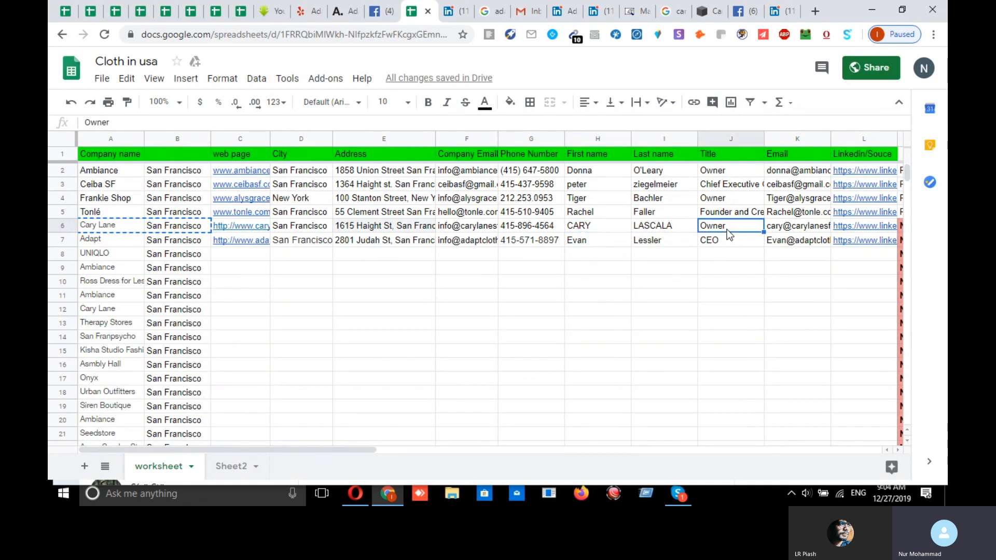
click(454, 13)
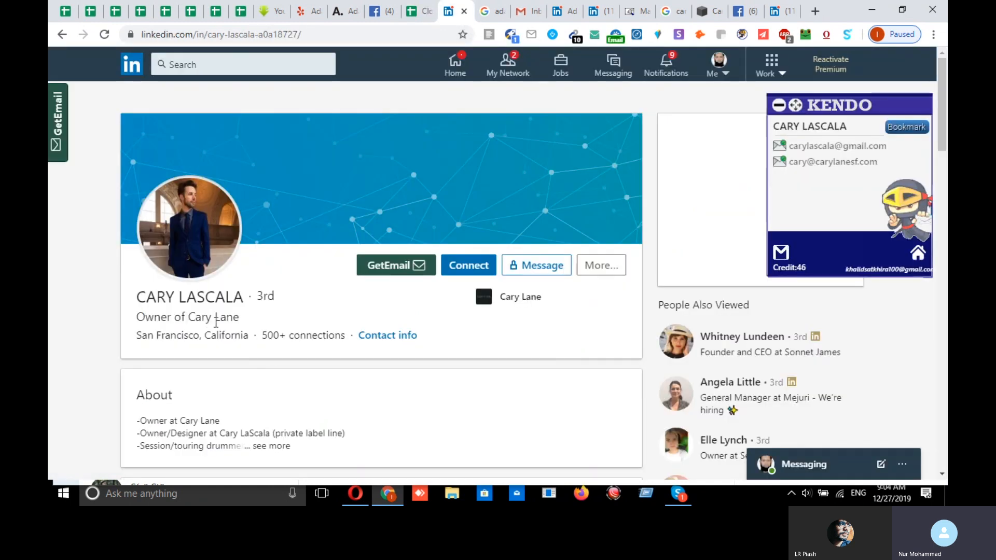
double_click(174, 319)
right_click(140, 320)
click(157, 328)
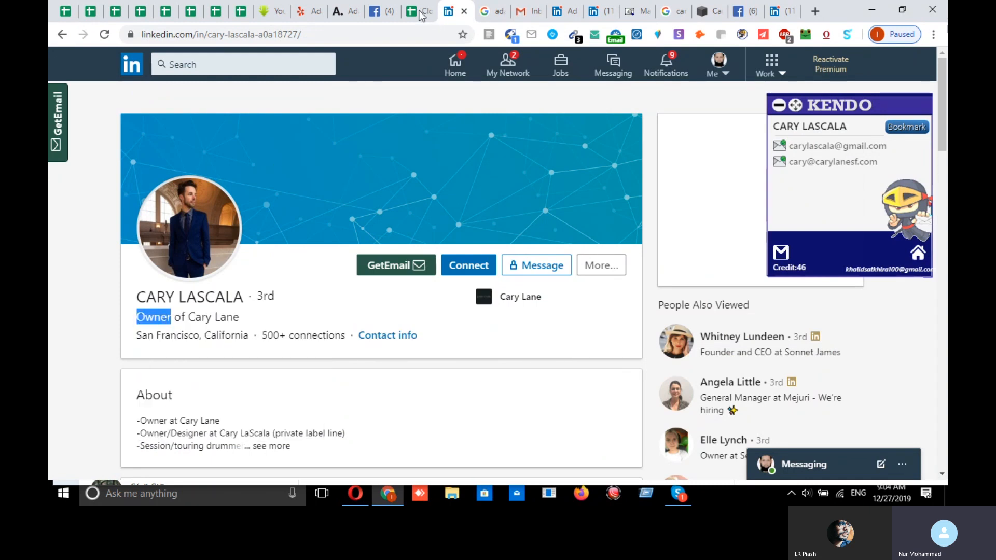
click(421, 13)
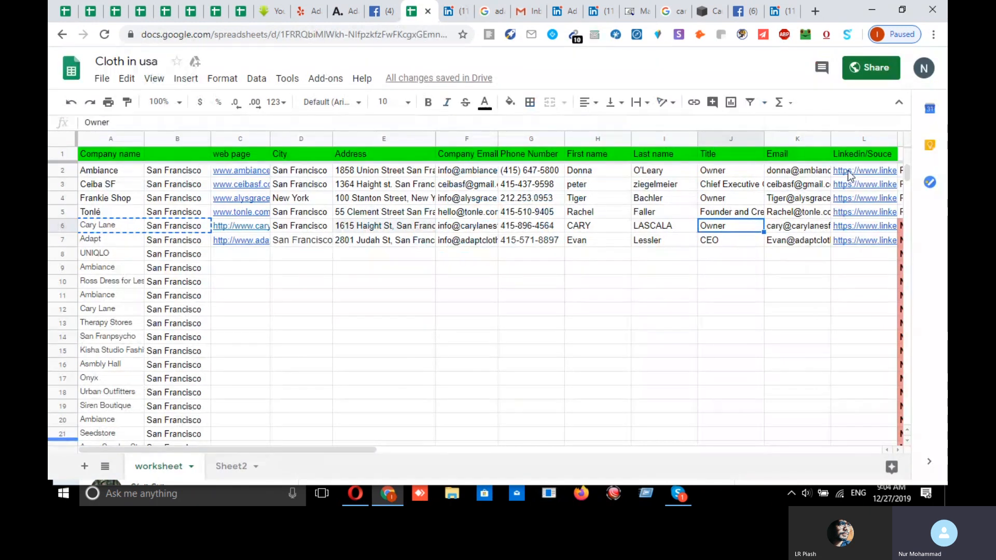
click(791, 230)
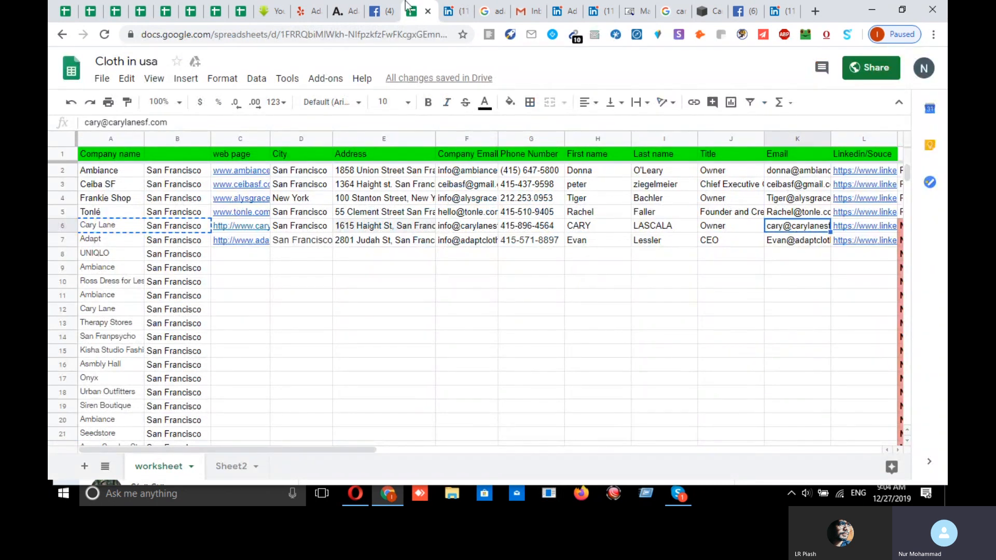
click(453, 16)
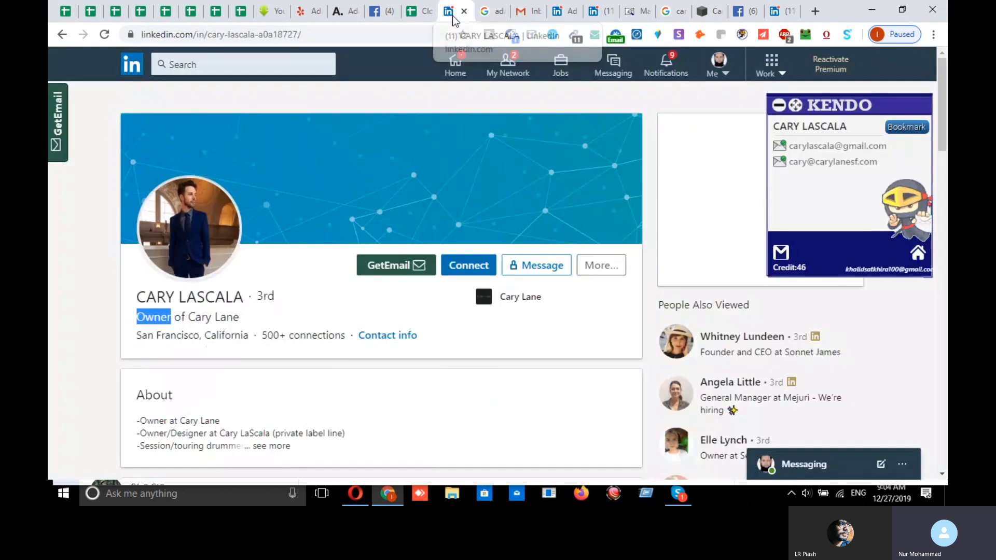
right_click(182, 294)
click(244, 424)
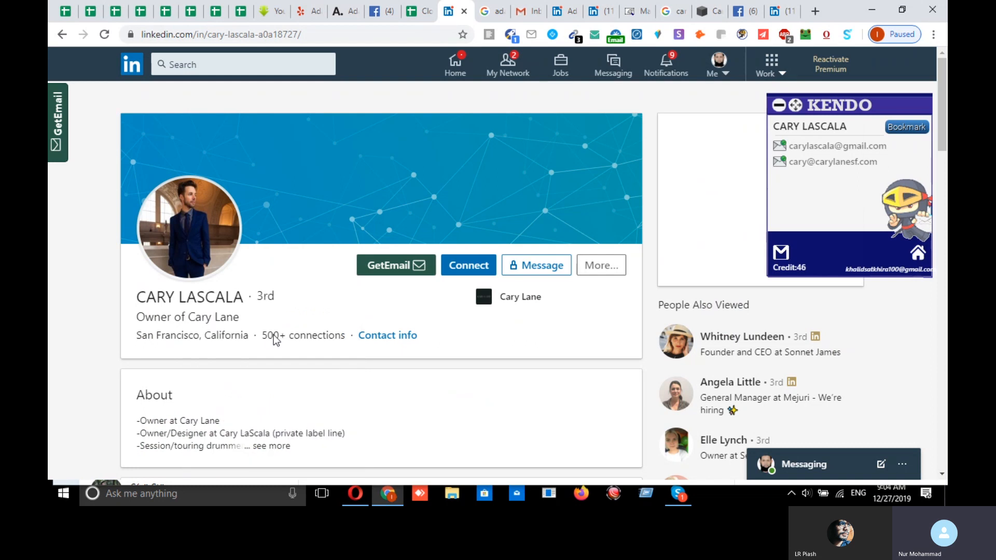
click(847, 162)
click(531, 34)
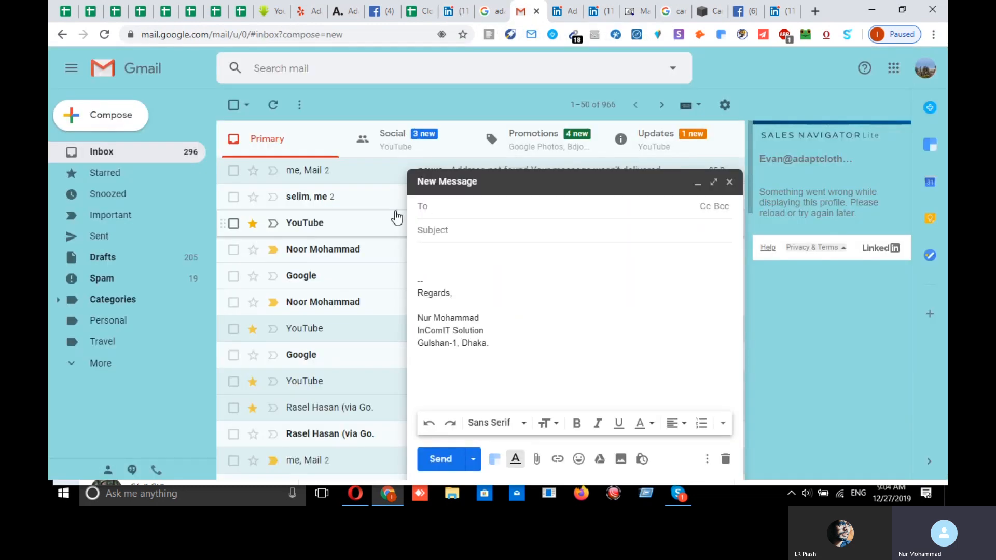
- Send a test e-mail with subject 'cary' to the pasted company address, then go to the e-mail checker
key(ctrl+v)
click(473, 231)
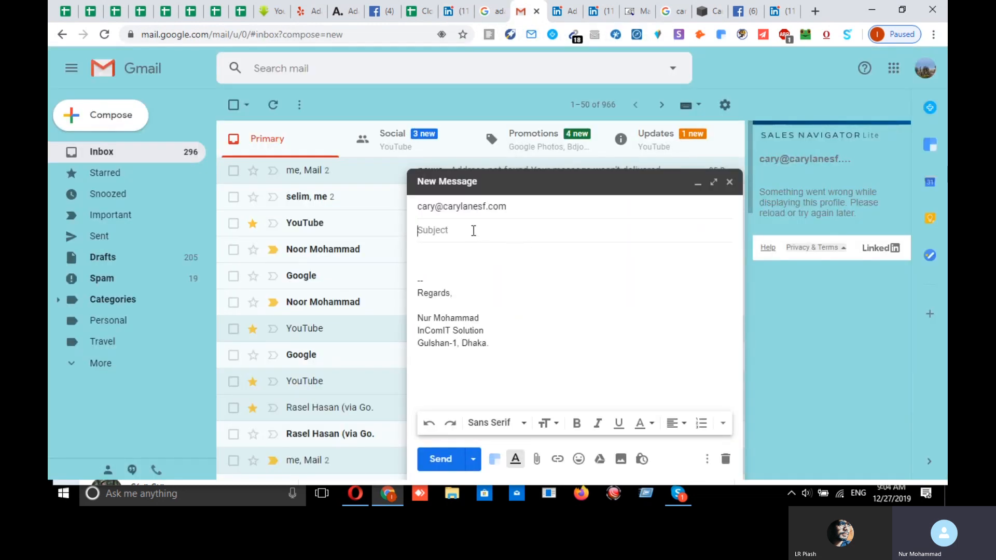
text(cary)
click(441, 459)
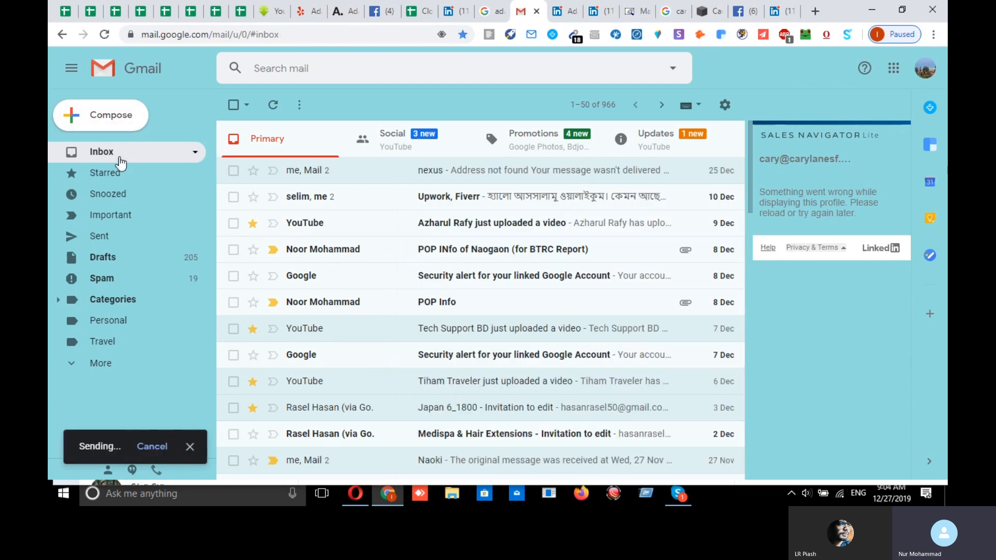
click(85, 118)
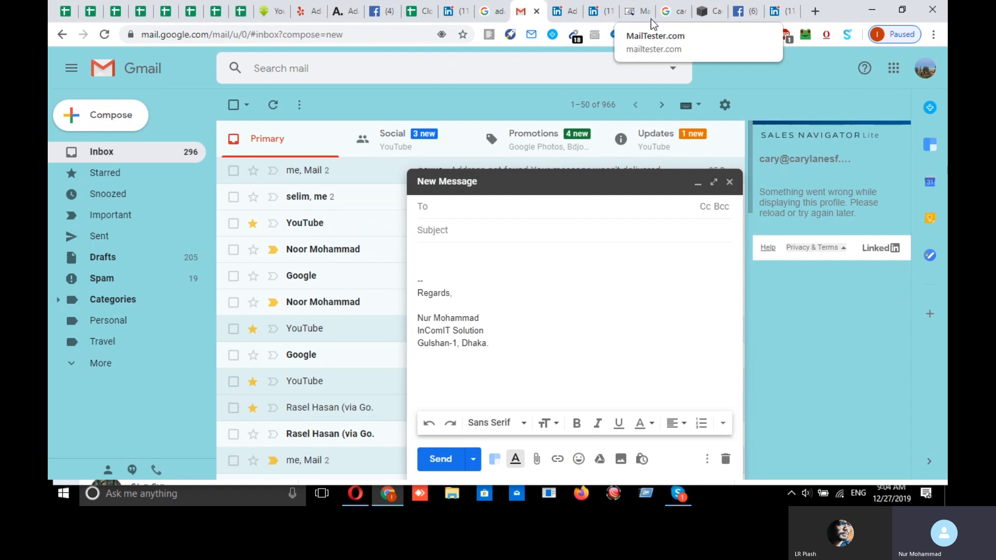
click(678, 15)
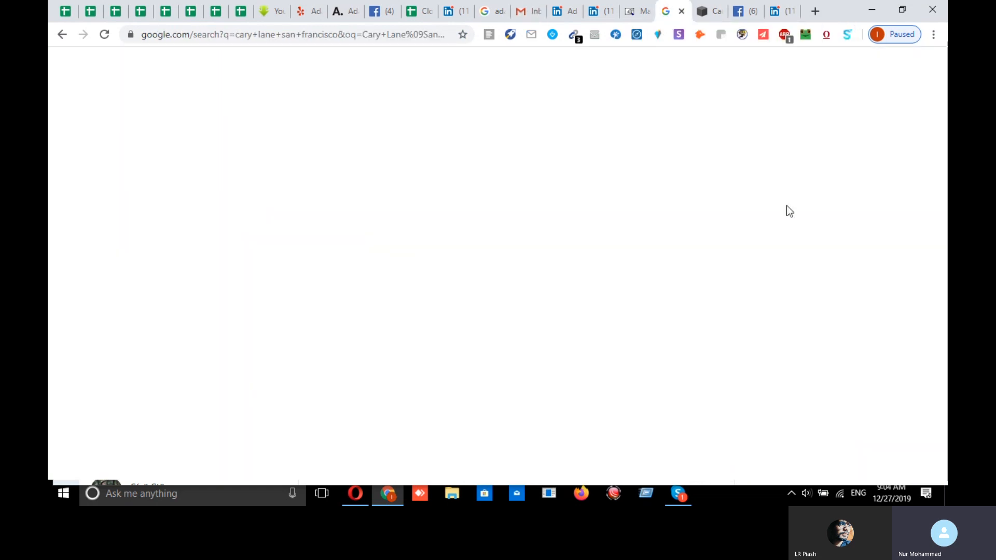
click(633, 11)
- Check the pasted company e-mail address in MailTester, then return to the Cloth in usa spreadsheet
key(ctrl+v)
key(Return)
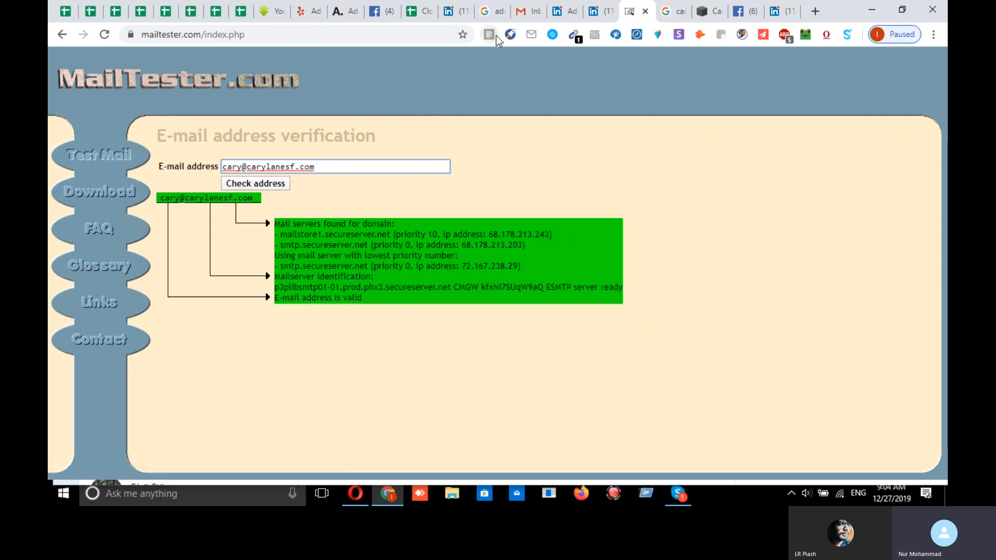
click(421, 15)
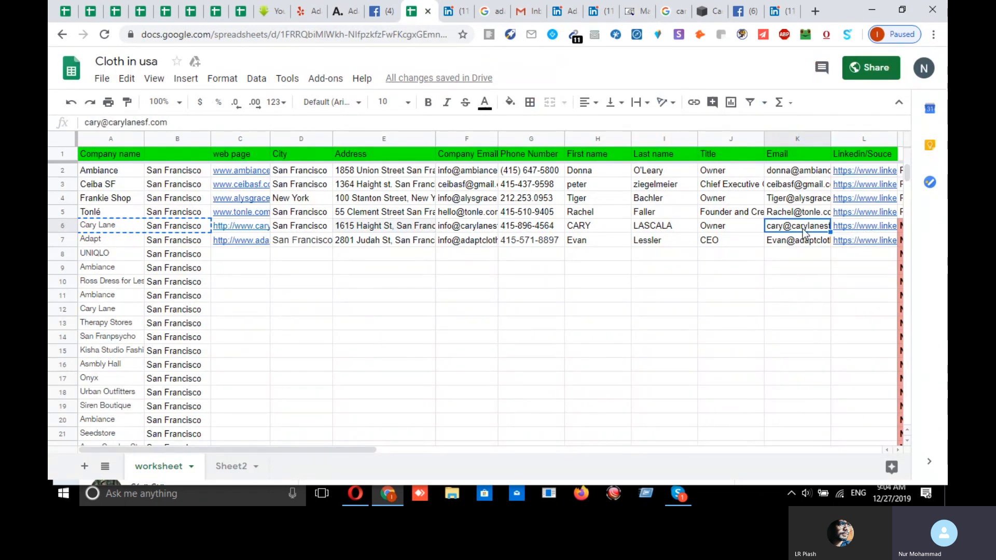
mouse_move(853, 232)
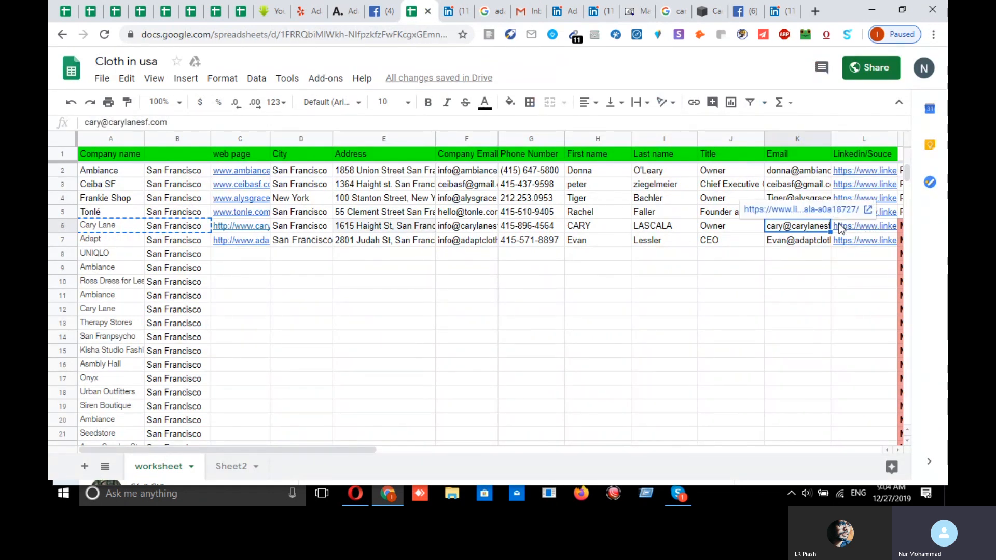
click(590, 229)
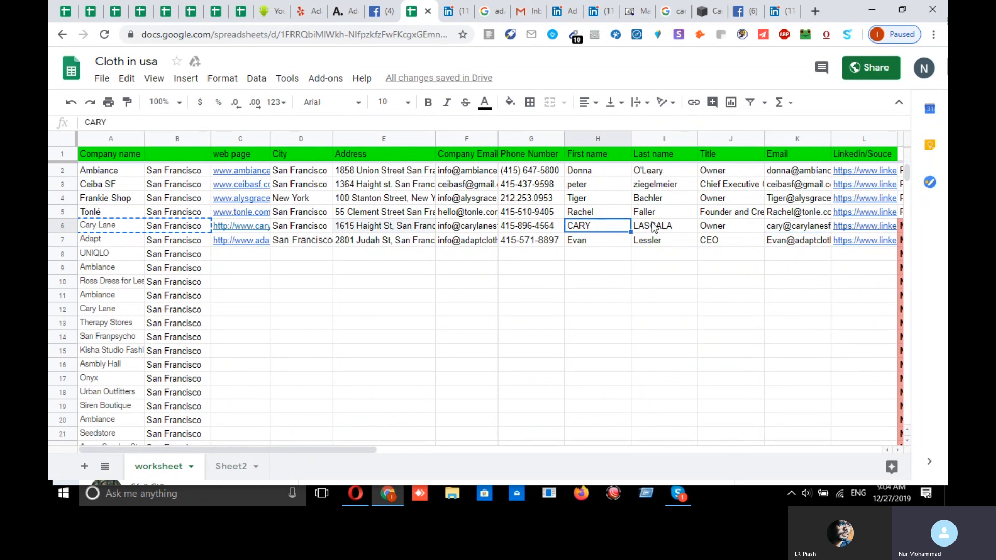
click(723, 228)
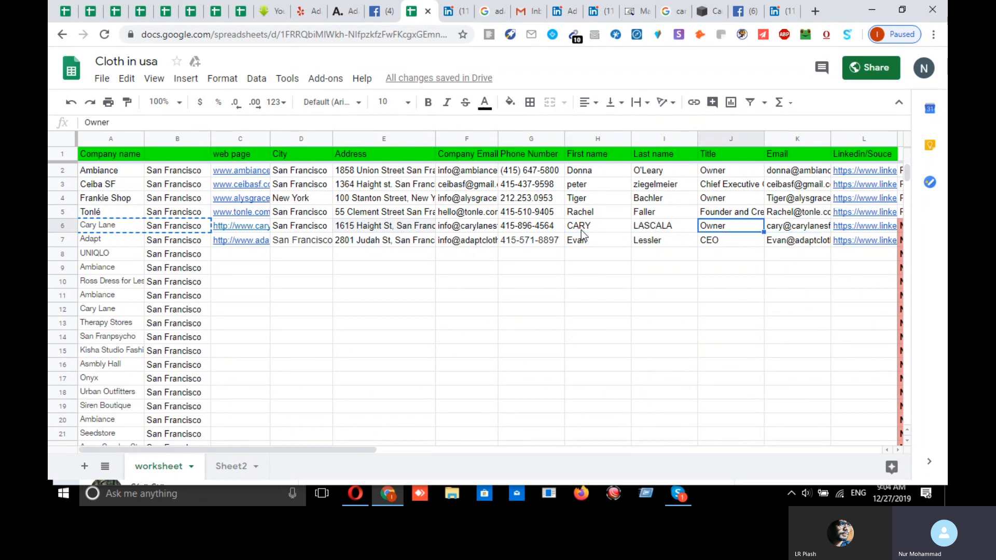
click(530, 231)
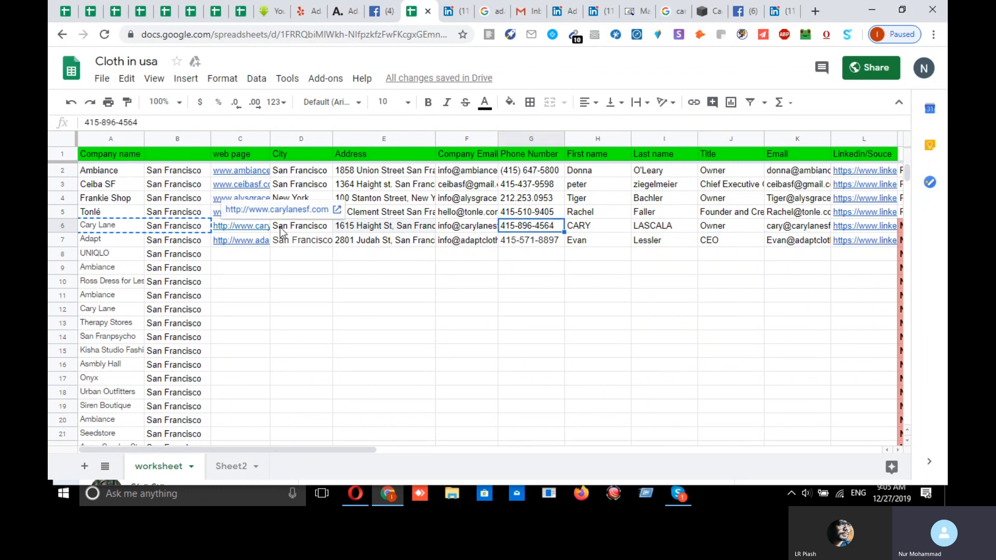
- Open the Cary Lane company page's About details on LinkedIn and review its website
click(780, 13)
scroll(410, 327, down, 5)
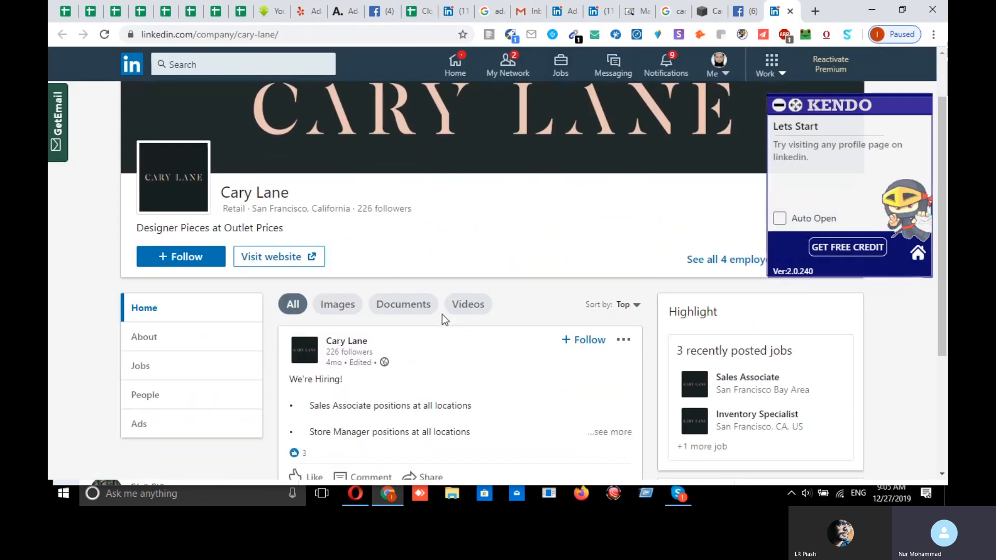
click(150, 153)
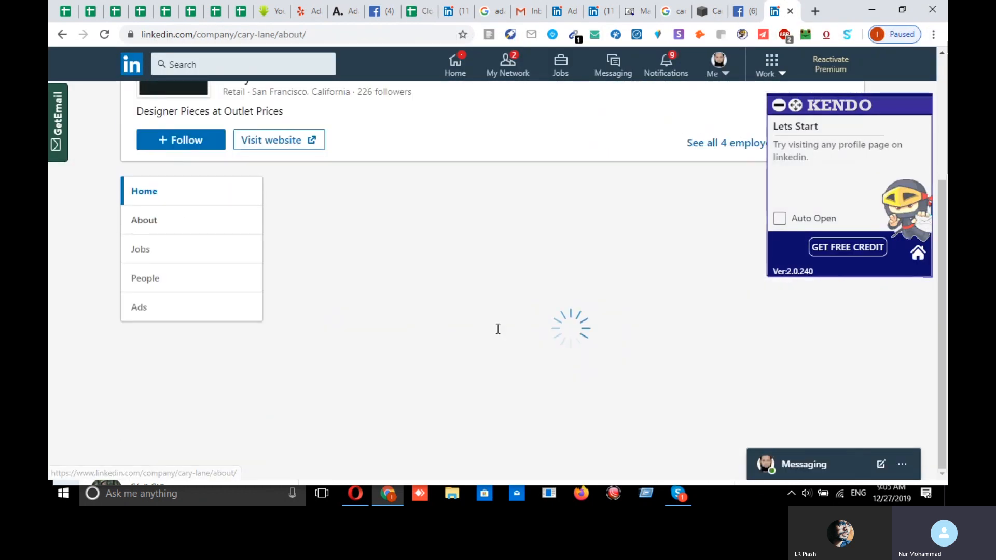
scroll(695, 400, down, 10)
drag(516, 261, 404, 263)
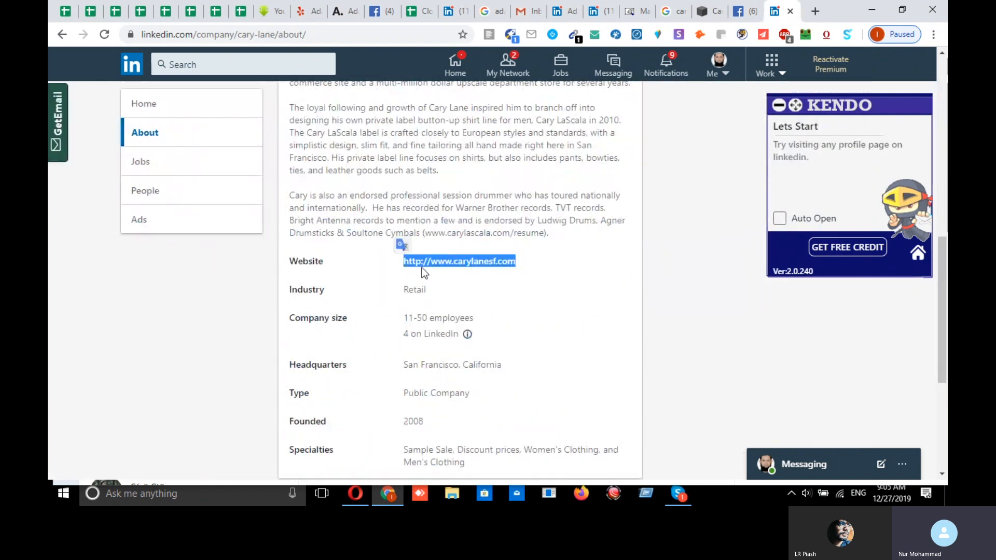
- Compare the LinkedIn details with the website in C6 and city in D6
click(420, 12)
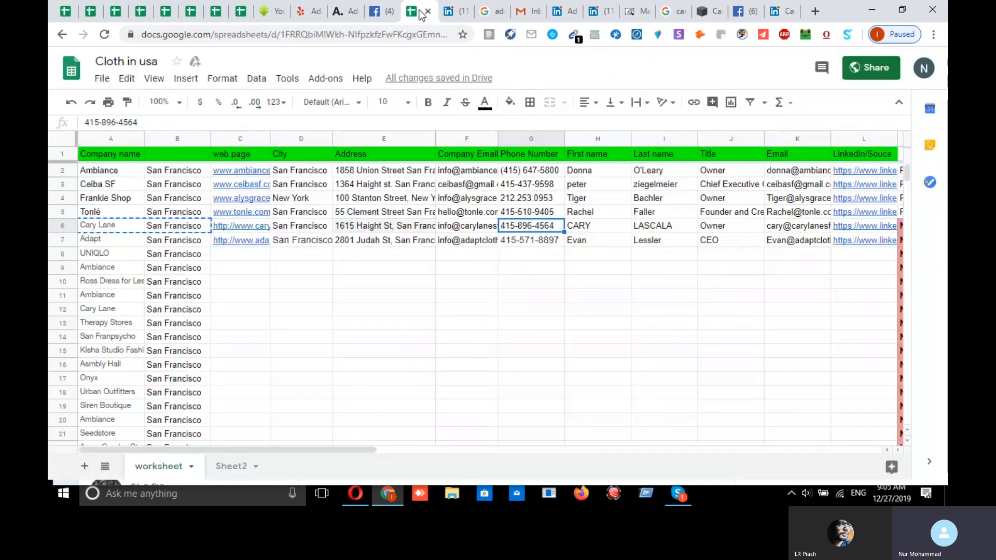
click(240, 228)
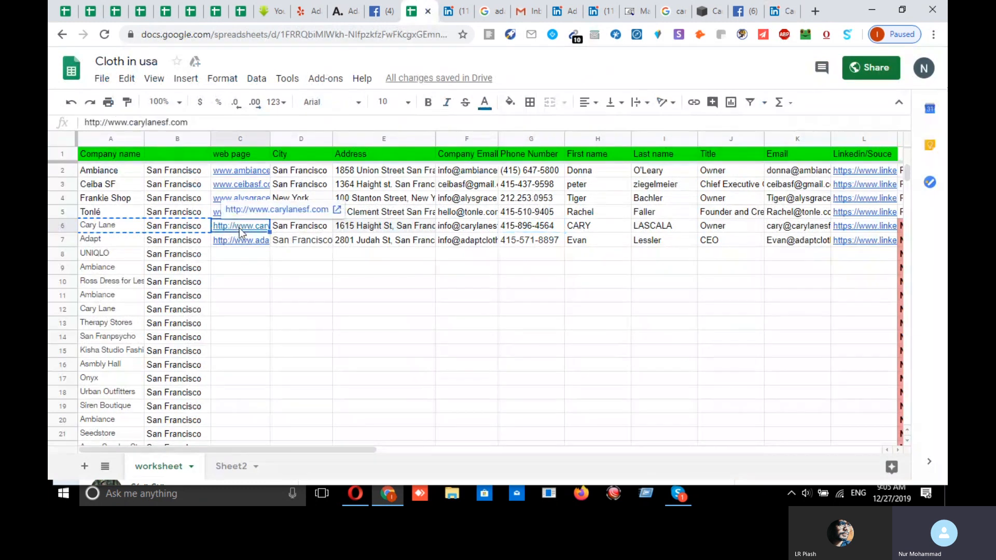
click(315, 229)
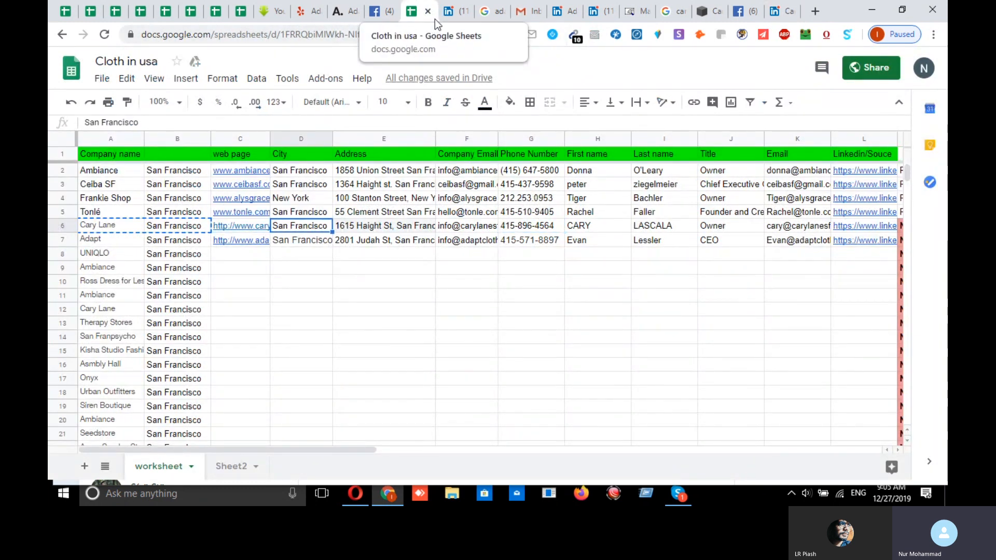
click(452, 11)
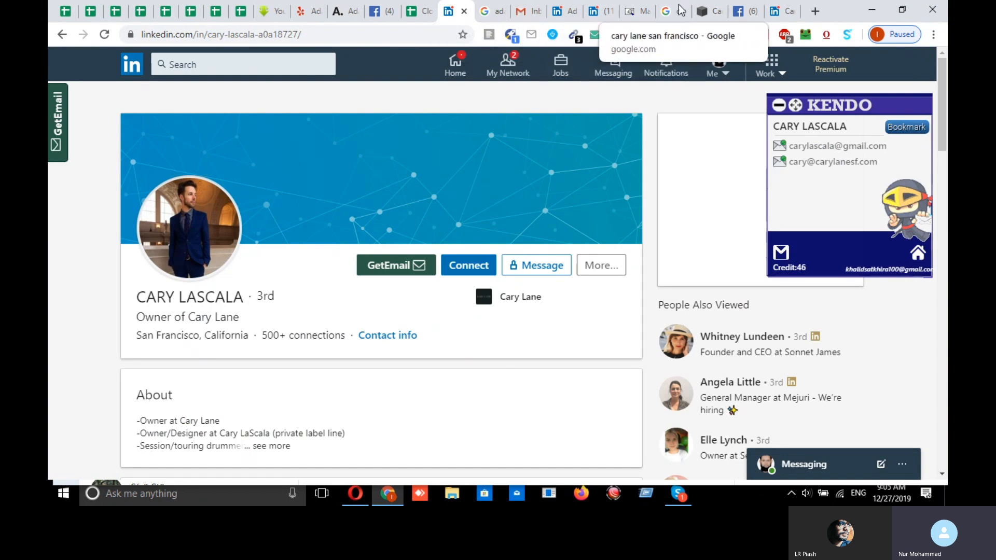
- Copy the Hayes Valley store address from Cary Lane's LinkedIn About page
click(786, 11)
scroll(543, 322, down, 2)
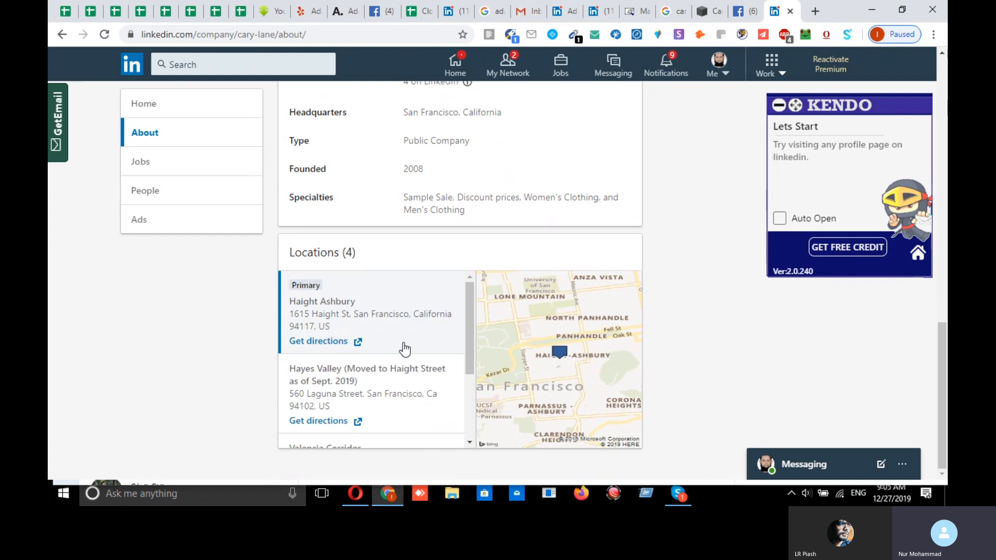
scroll(358, 342, down, 3)
scroll(411, 396, up, 5)
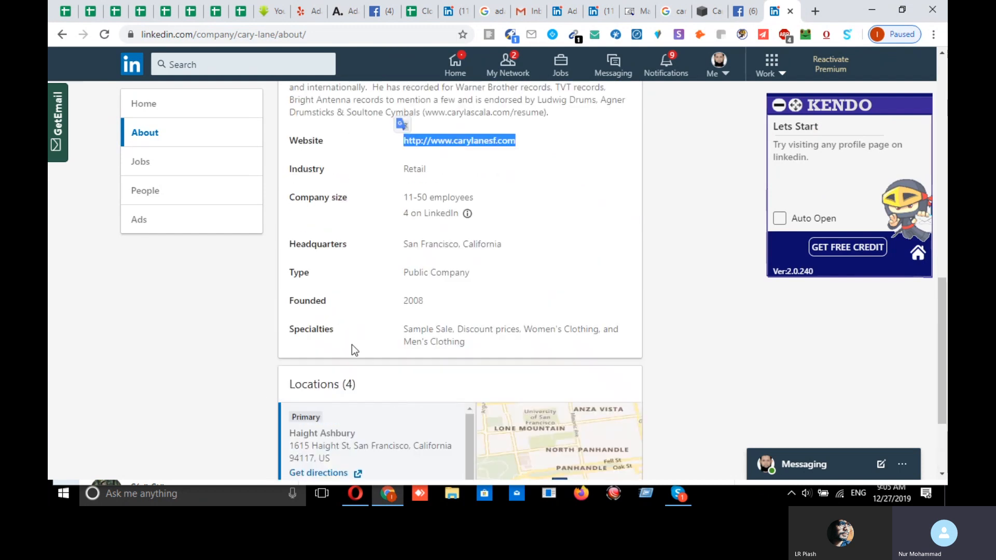
scroll(347, 382, down, 3)
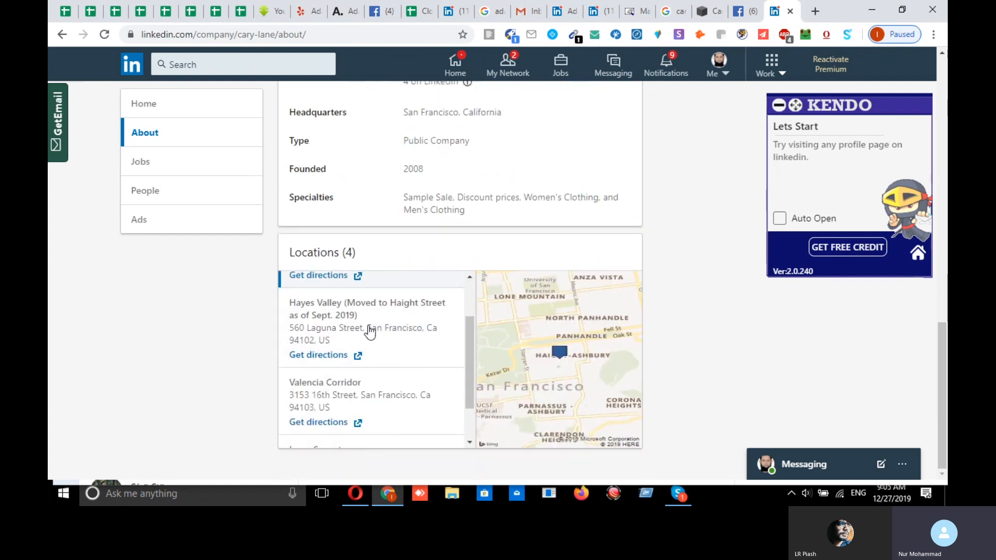
drag(330, 341, 289, 328)
right_click(311, 329)
click(328, 340)
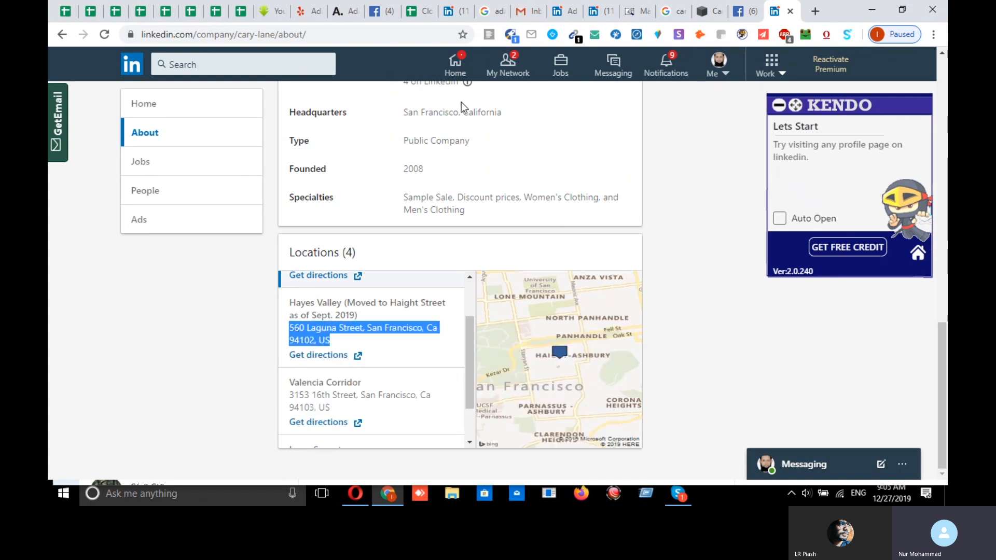
click(493, 14)
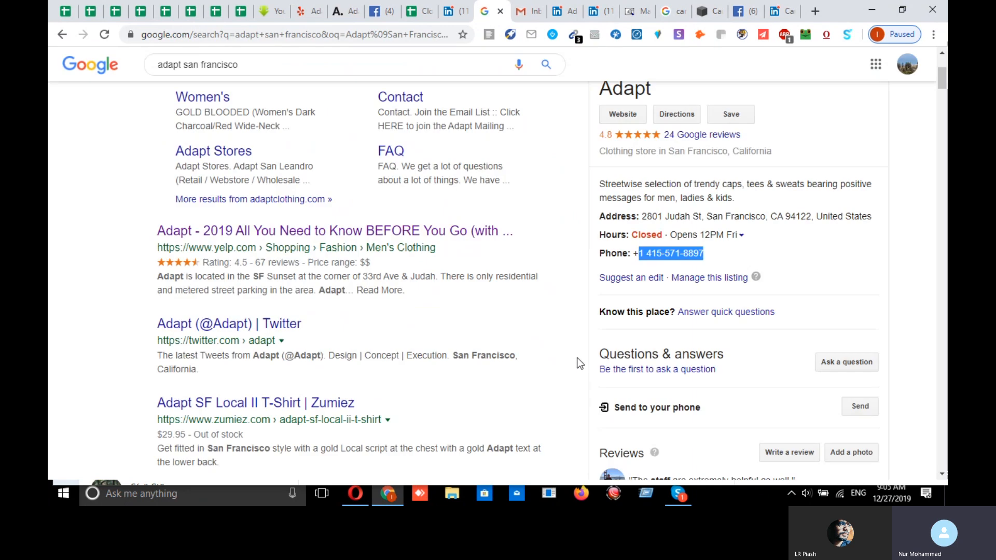
scroll(541, 364, up, 4)
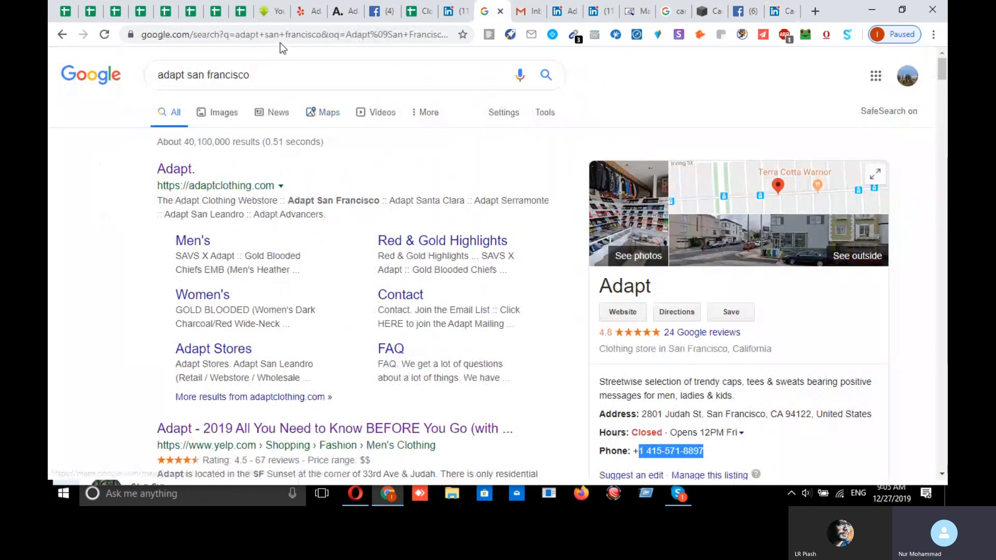
click(421, 11)
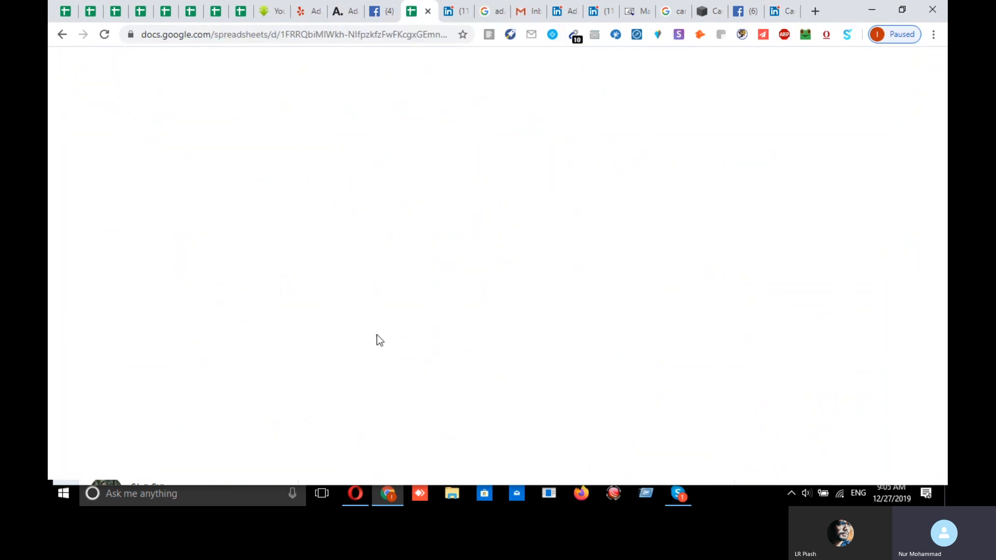
click(370, 229)
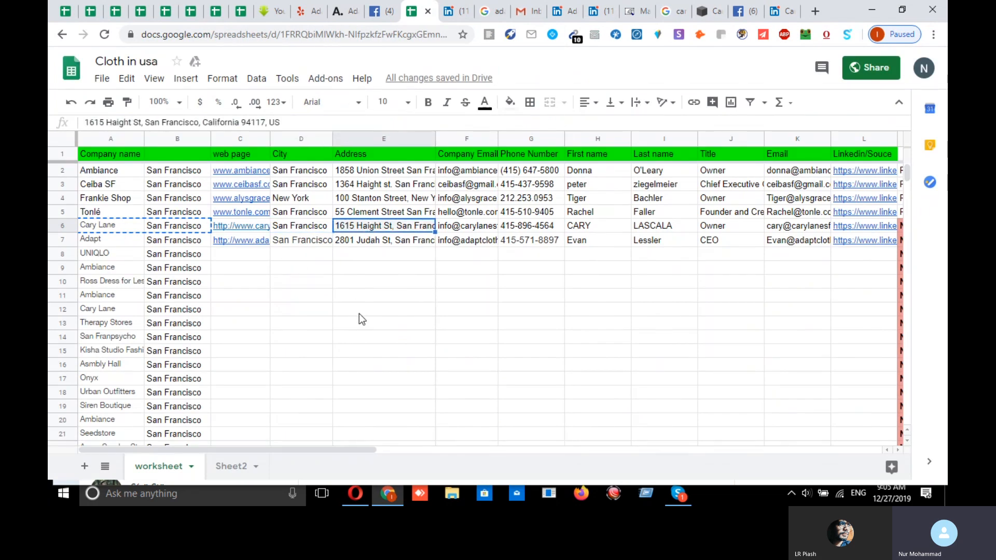
click(381, 324)
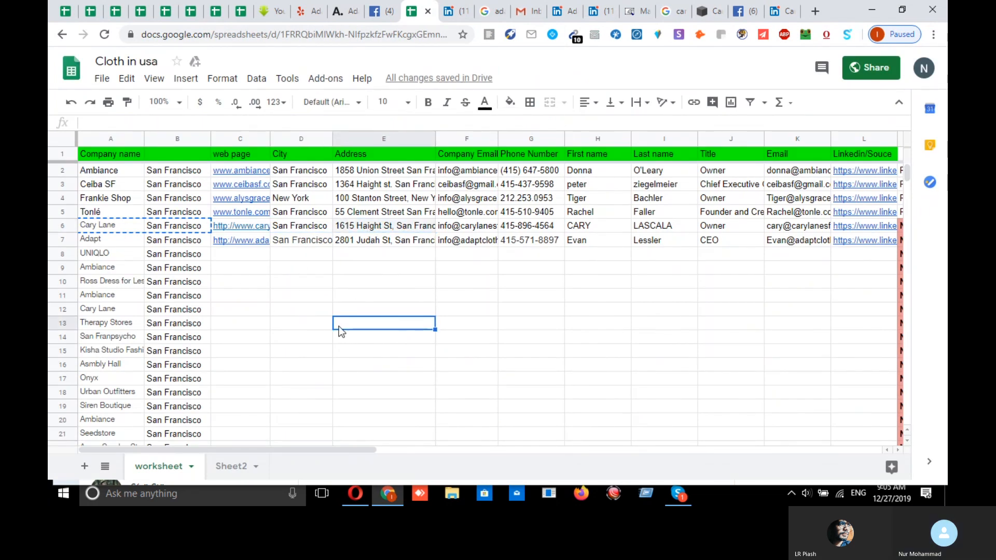
click(125, 230)
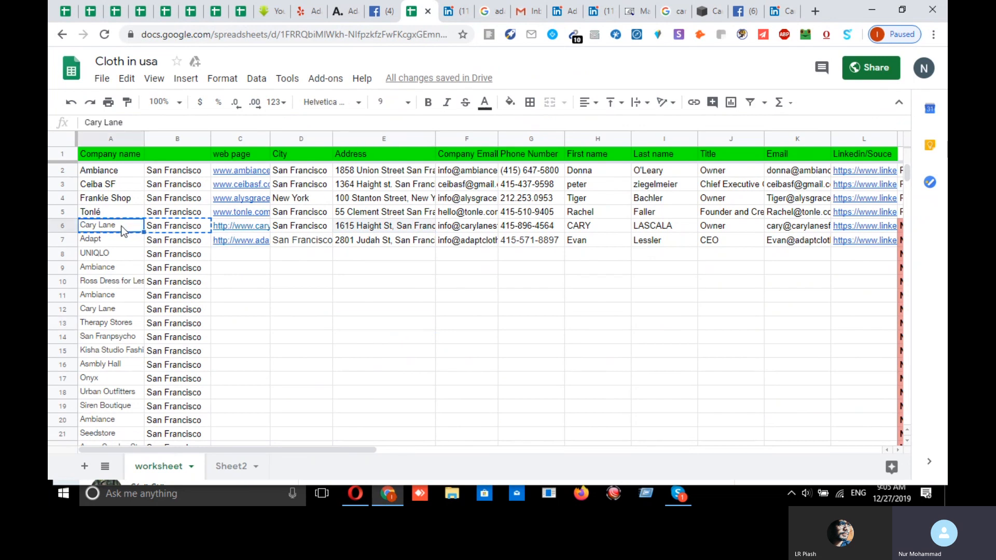
key(shift+Right)
key(ctrl+c)
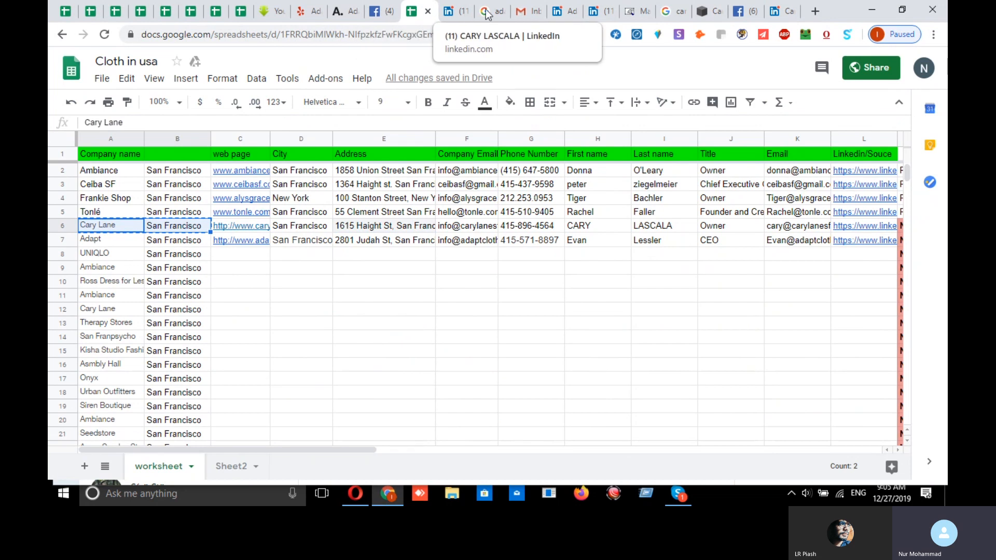
- Search Google for 'Cary Lane San Francisco' and open the carylanesf.com result
click(814, 12)
key(ctrl+v)
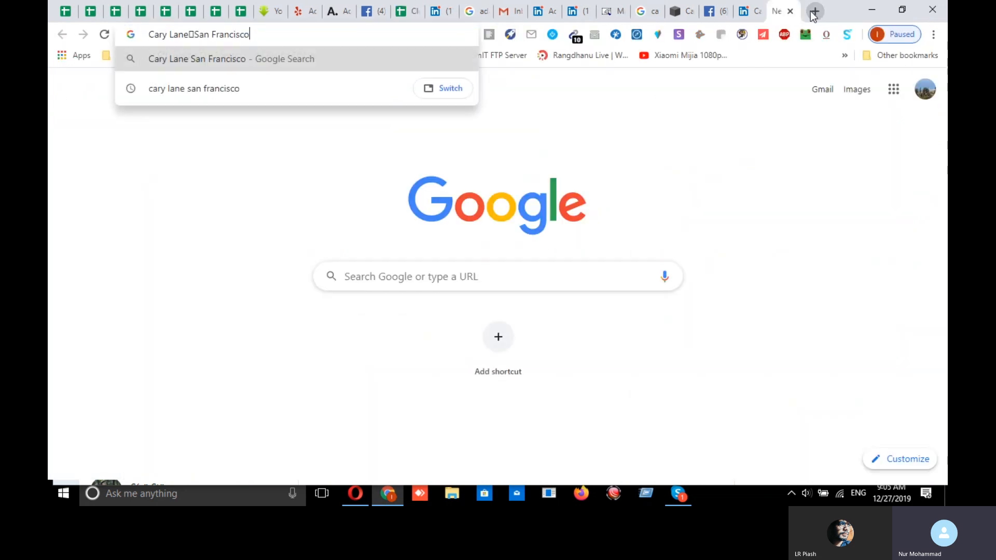
key(Return)
scroll(302, 334, down, 6)
click(189, 200)
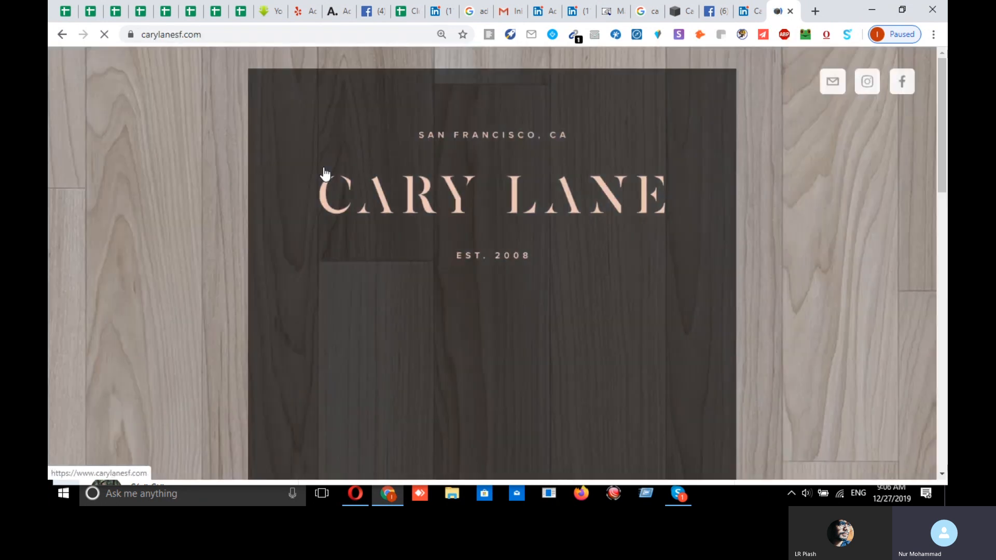
click(203, 35)
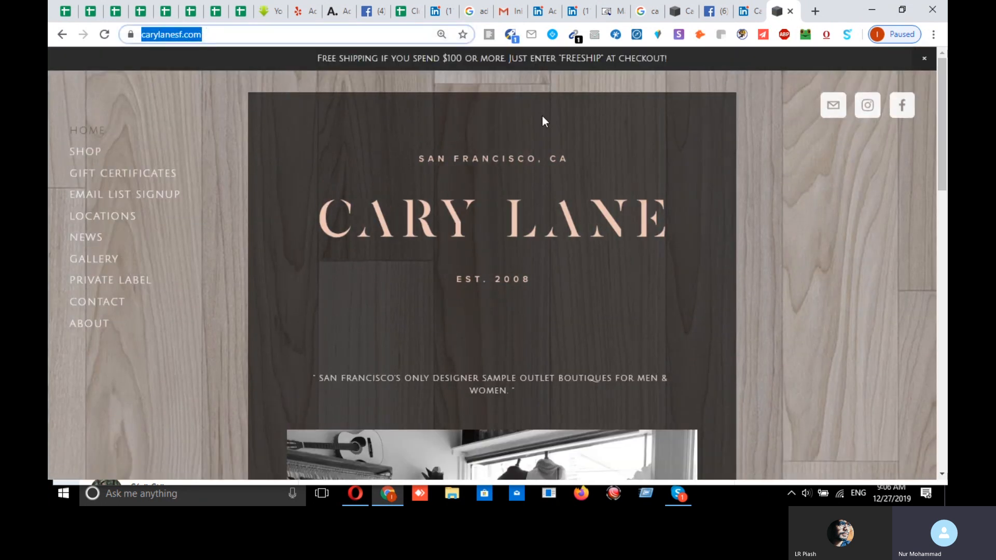
- Compare the carylanesf.com domain with the website in C6 and city in D6
click(407, 15)
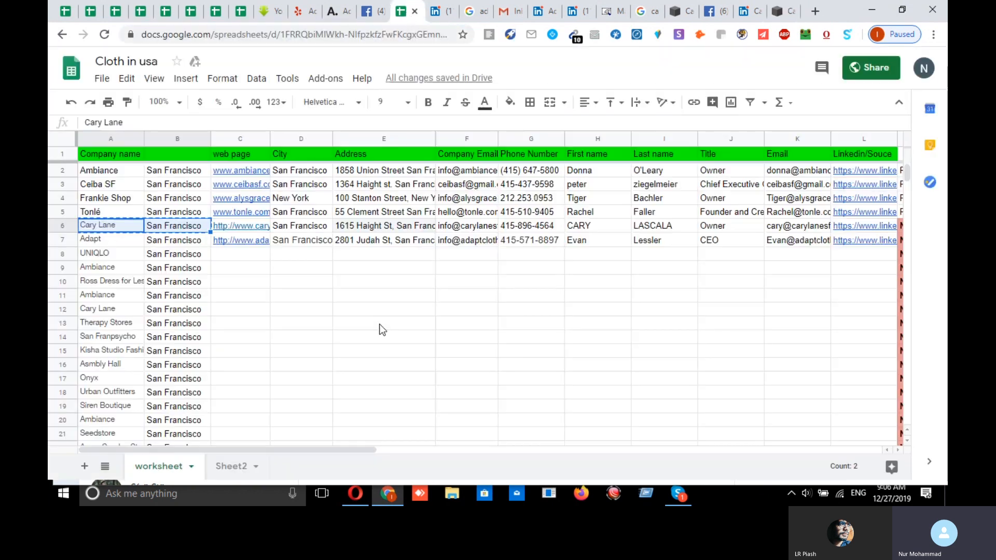
click(264, 228)
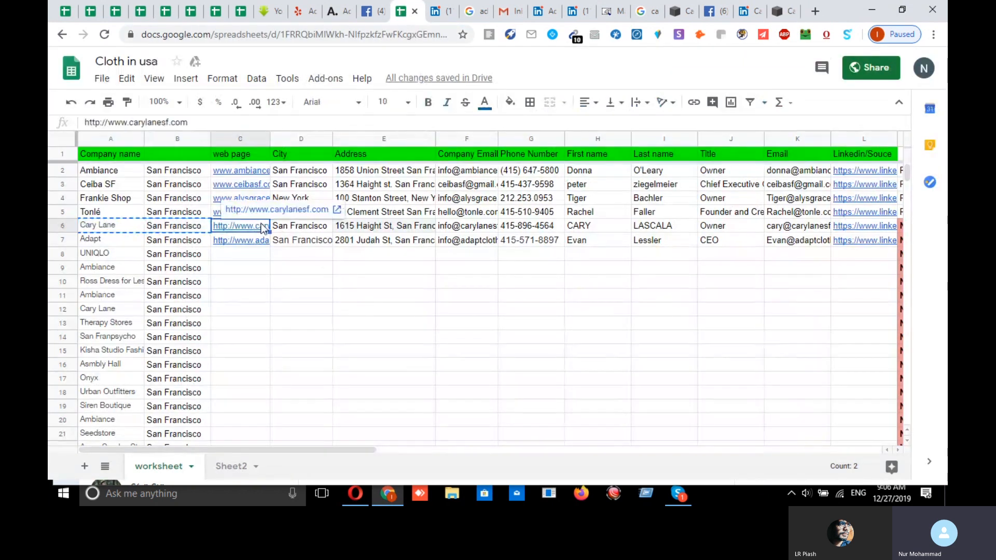
click(307, 230)
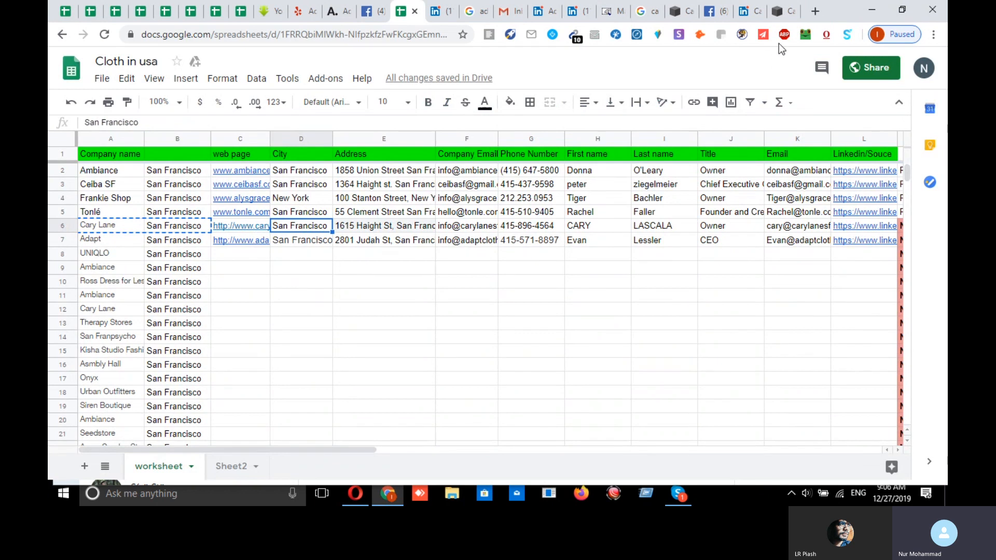
click(781, 12)
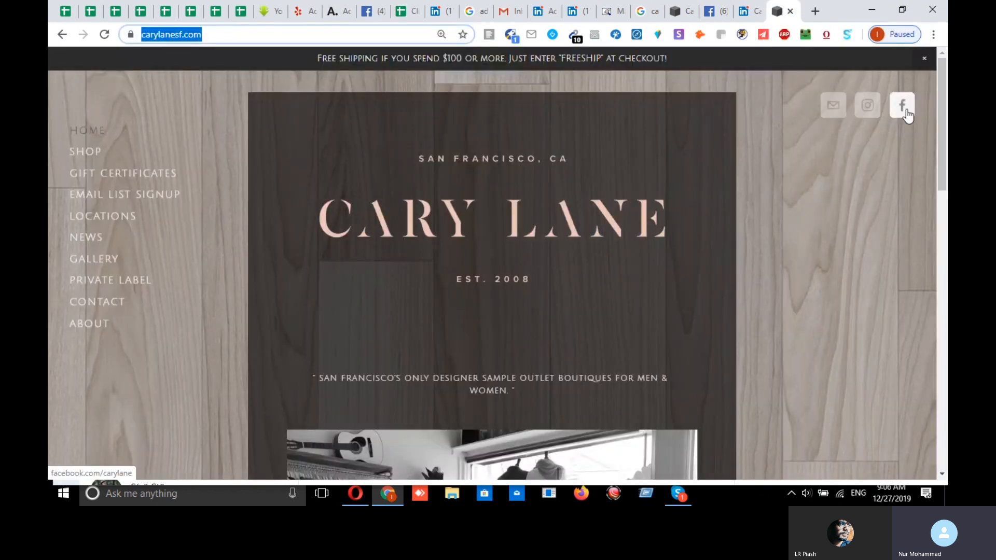
- Open Cary Lane's Facebook page via the icon on carylanesf.com
click(905, 110)
scroll(164, 350, down, 5)
scroll(167, 353, down, 3)
scroll(181, 385, up, 3)
click(779, 12)
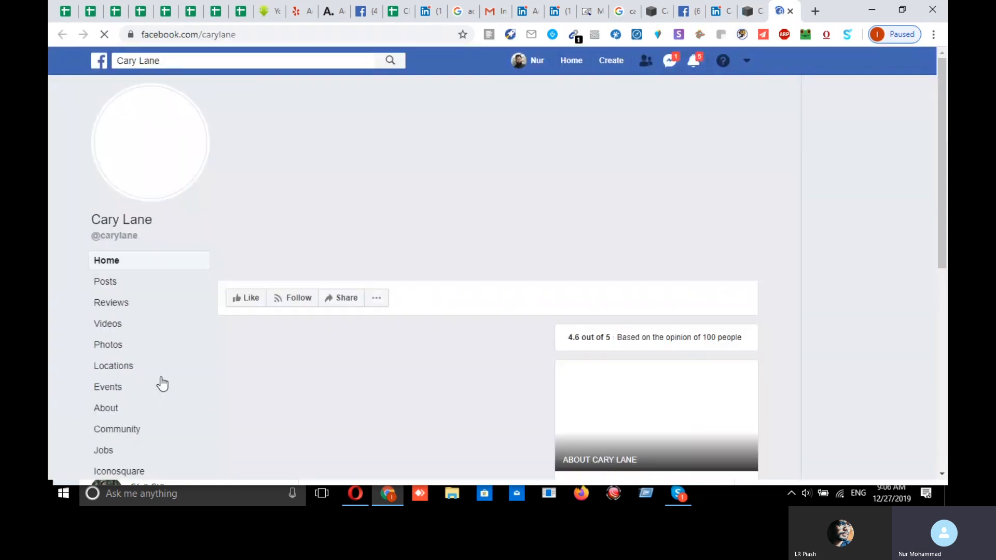
scroll(178, 295, down, 3)
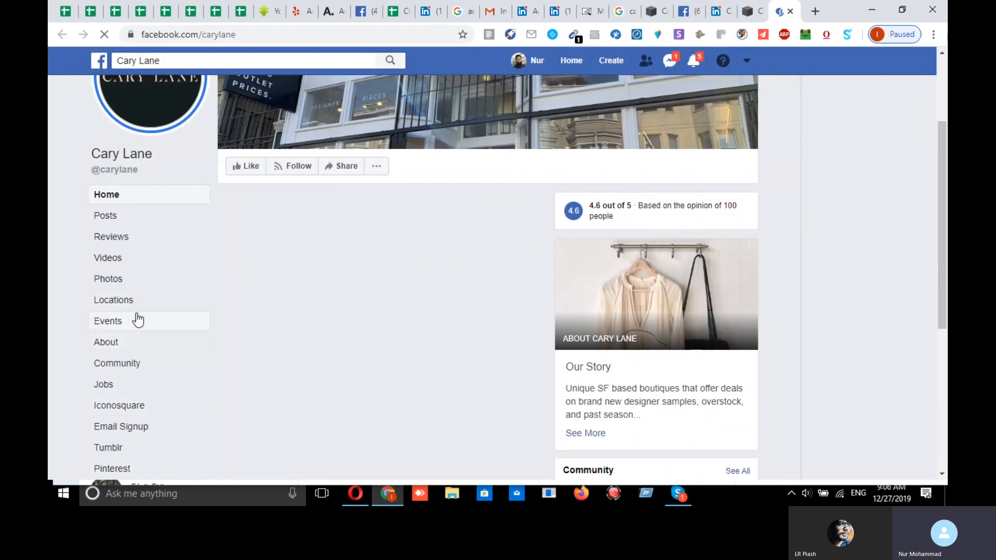
- Go to the Facebook page's About section and select the listed phone number
click(114, 346)
scroll(425, 264, down, 5)
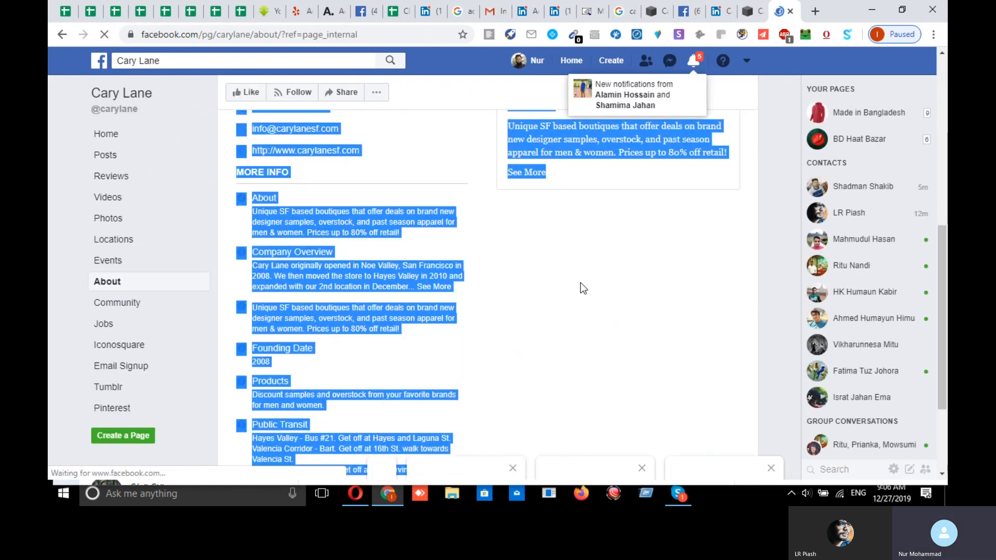
scroll(483, 317, up, 6)
scroll(617, 287, down, 5)
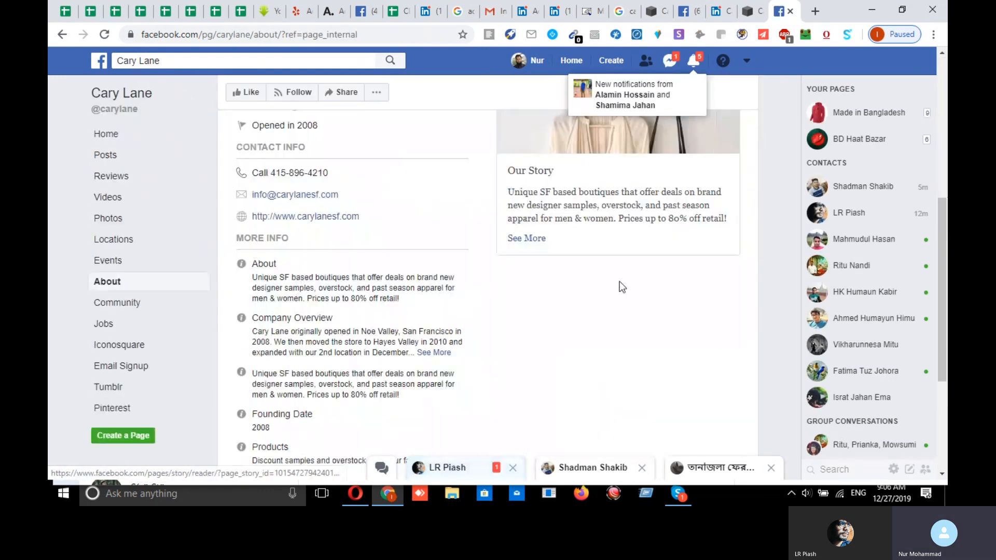
scroll(645, 270, down, 4)
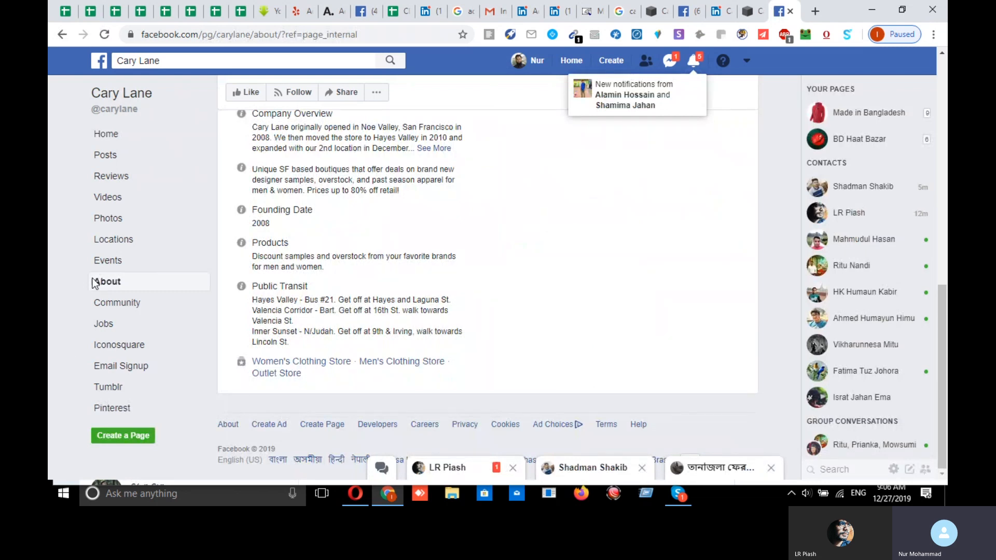
click(113, 284)
scroll(311, 254, down, 6)
scroll(323, 250, up, 5)
scroll(411, 276, down, 4)
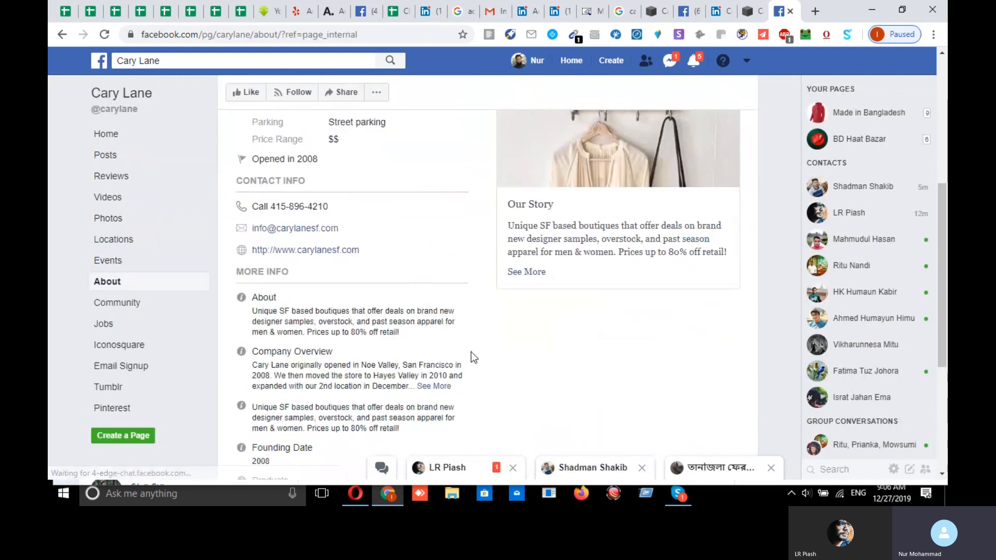
drag(267, 229, 256, 224)
drag(327, 207, 300, 207)
drag(275, 204, 271, 205)
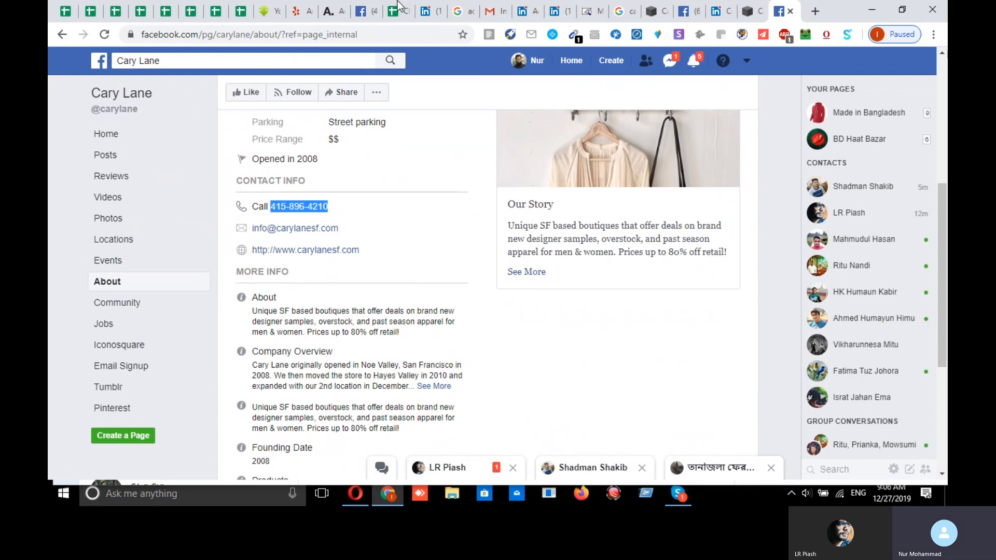
- Compare the sheet's G6 phone and F6 email, then copy Facebook's listed email as plain text
click(396, 7)
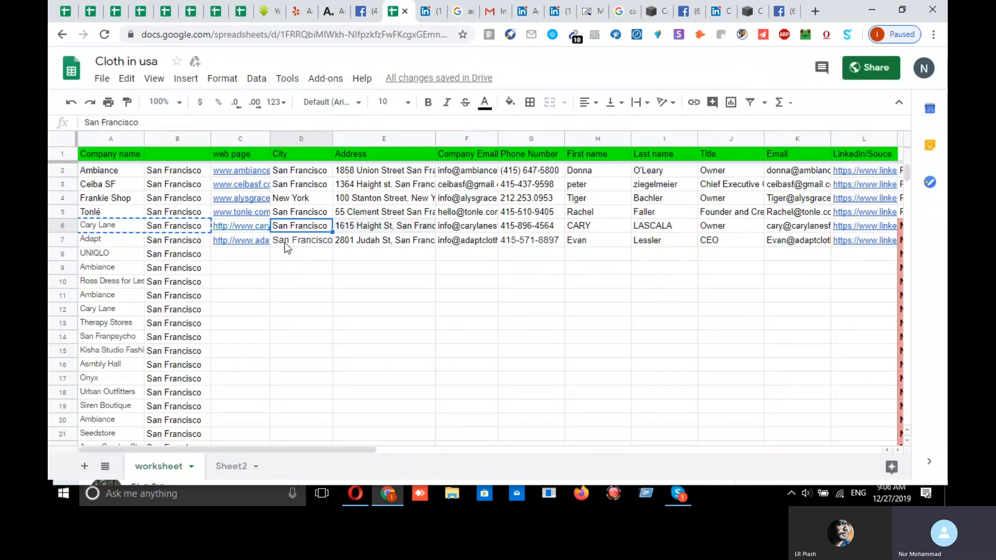
click(539, 231)
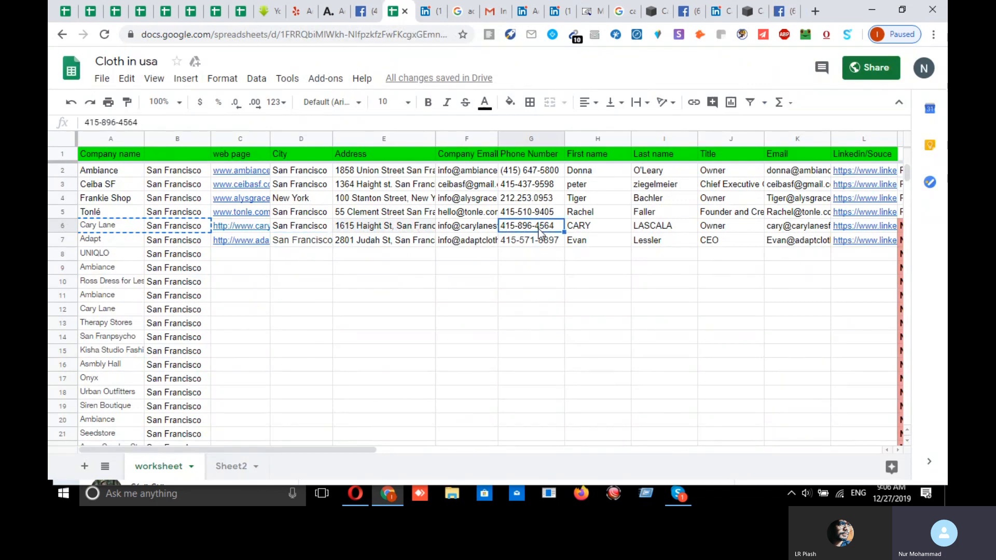
click(458, 233)
click(783, 11)
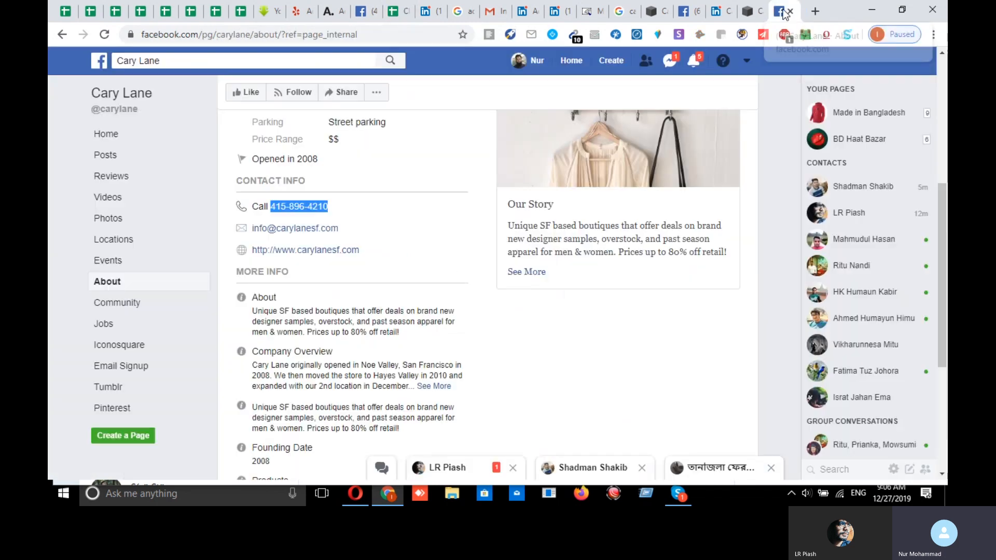
triple_click(252, 228)
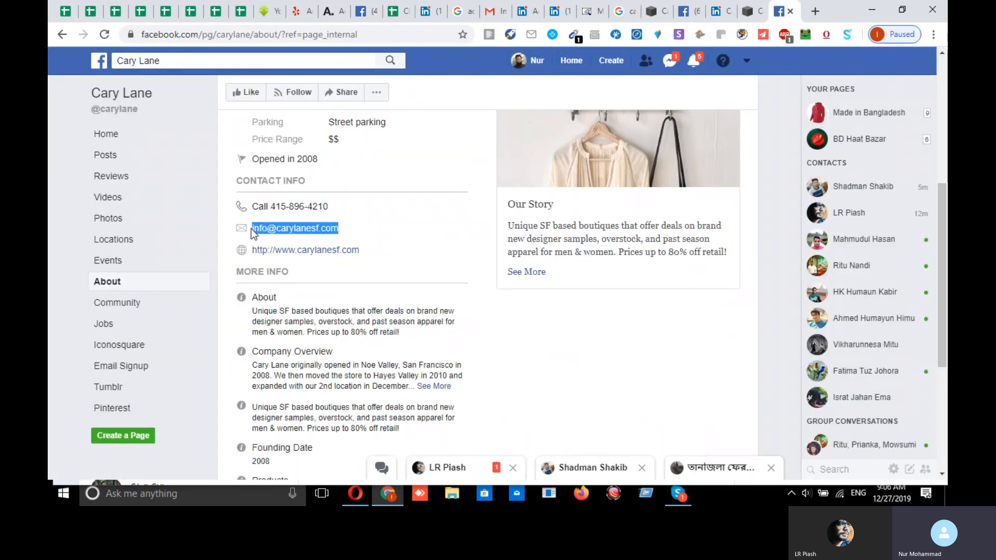
right_click(319, 229)
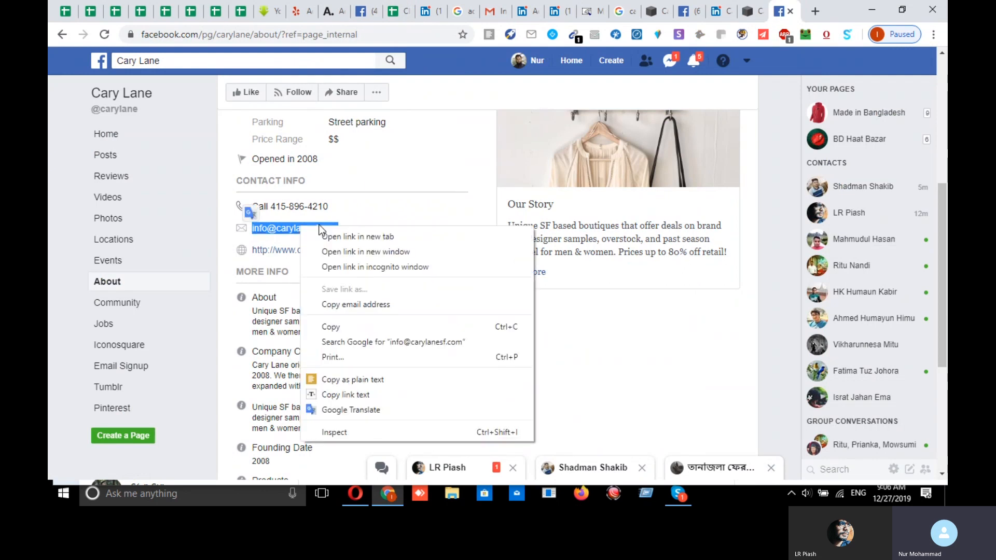
click(349, 377)
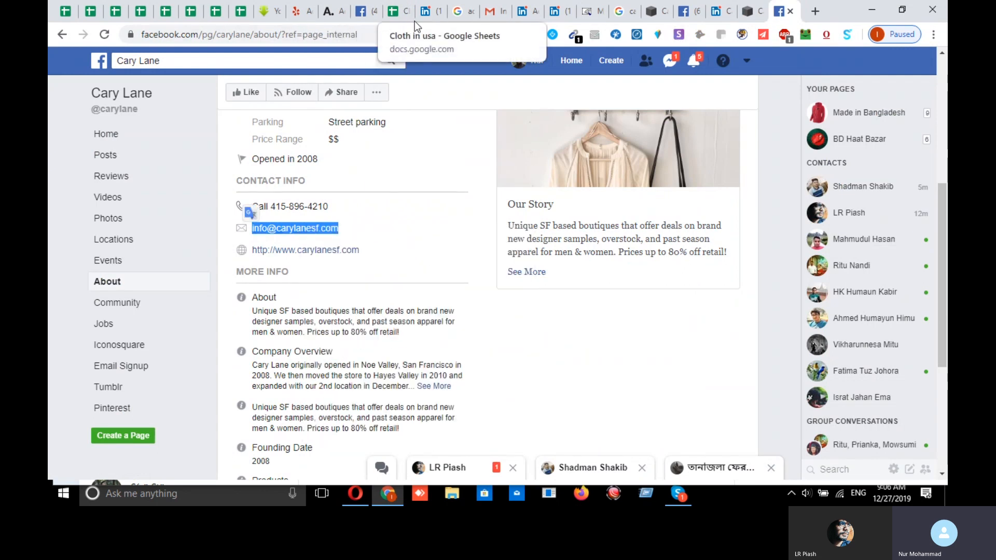
click(398, 12)
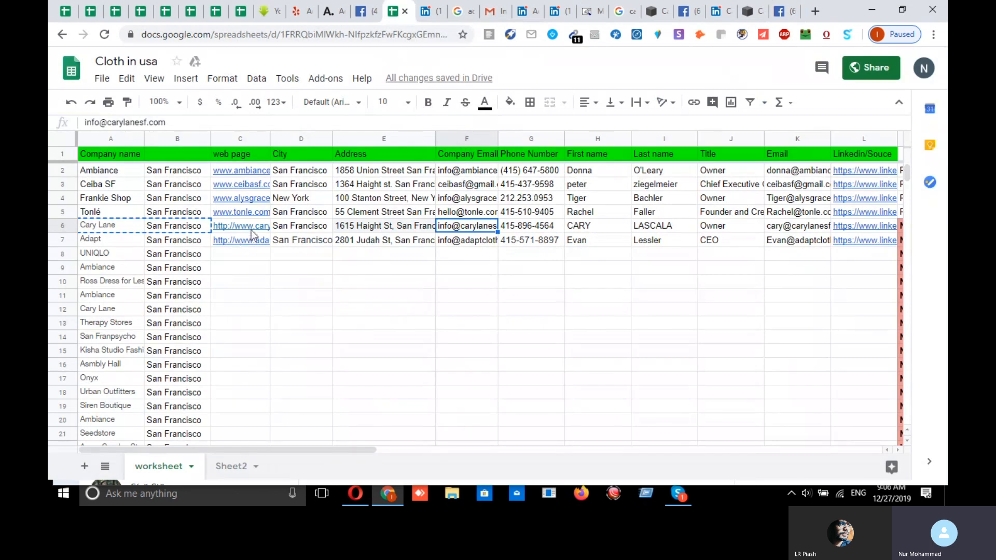
click(532, 232)
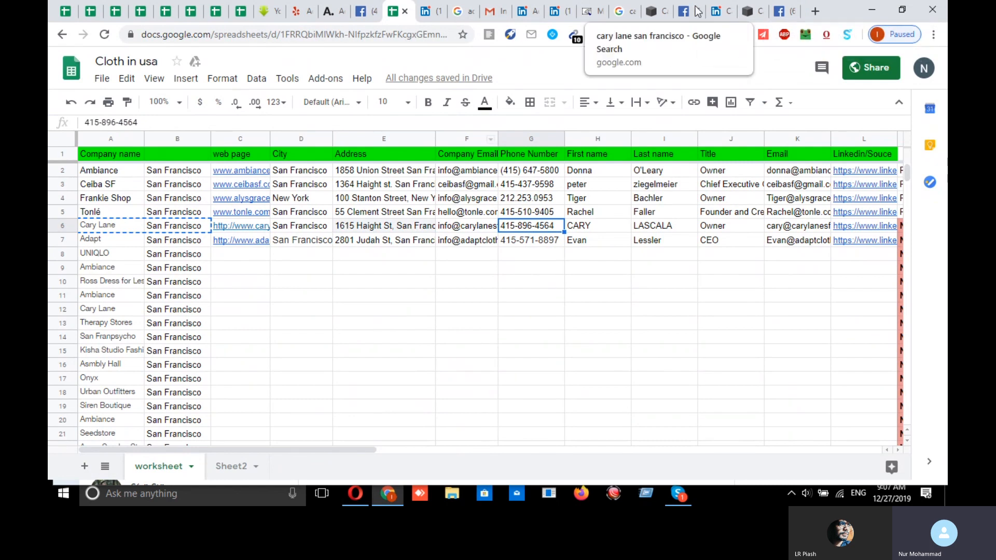
click(784, 12)
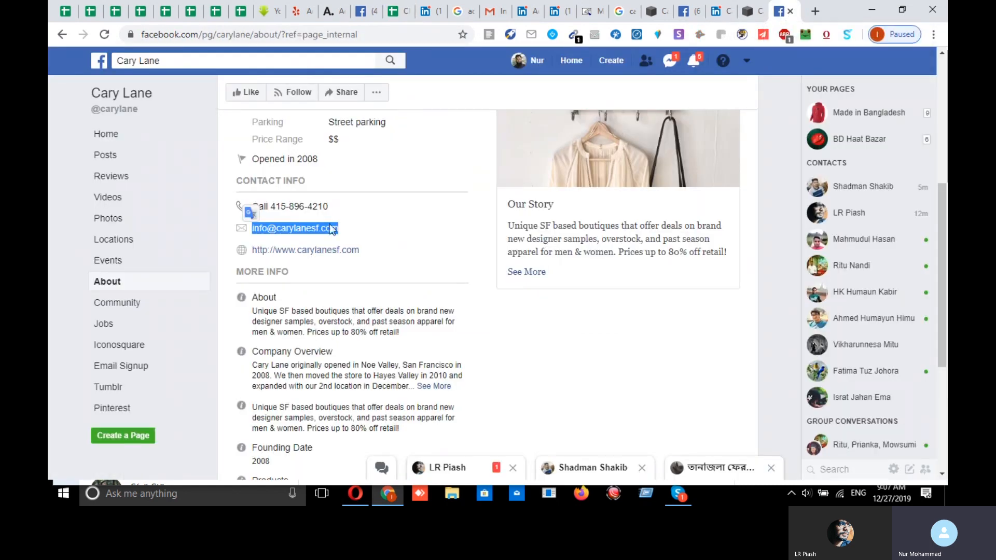
drag(332, 207, 324, 207)
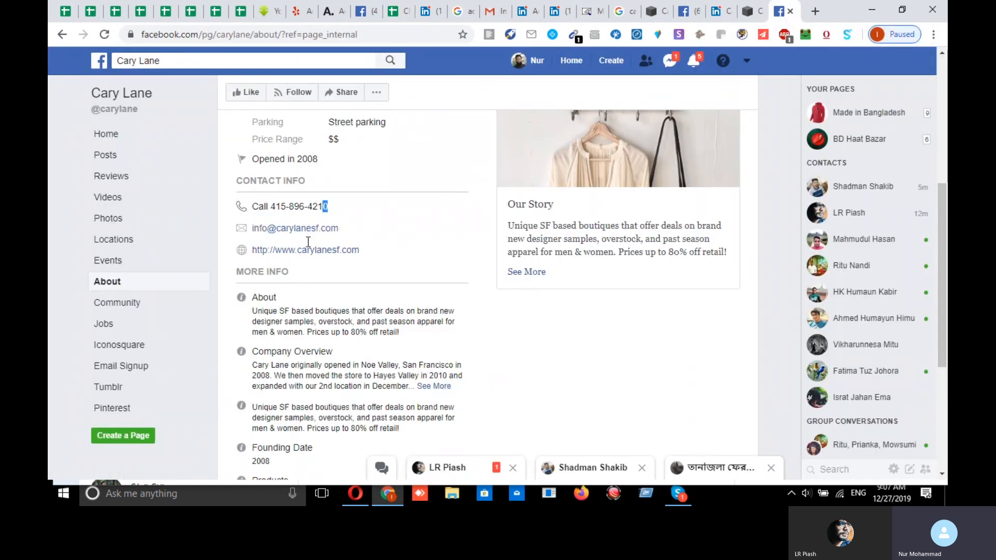
click(333, 241)
click(397, 12)
click(472, 231)
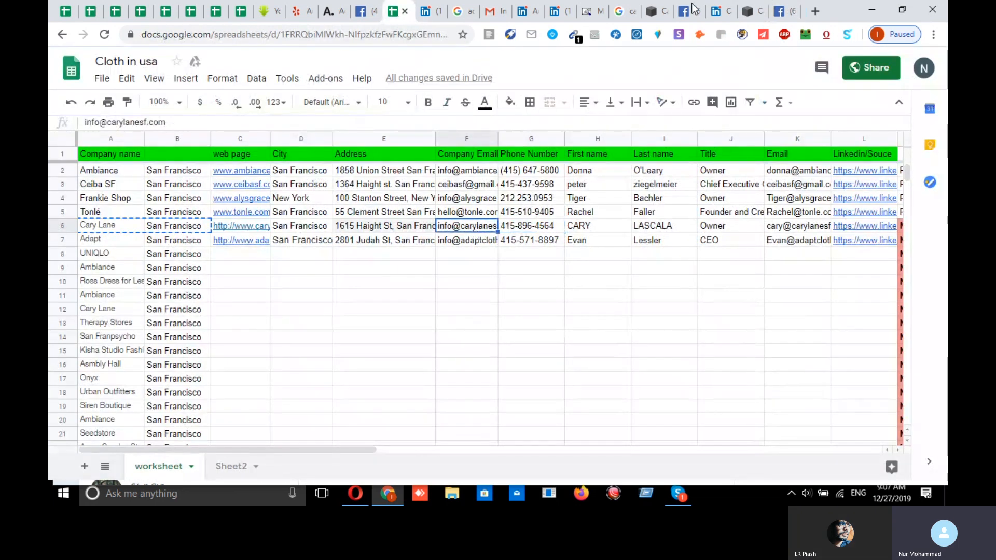
click(784, 11)
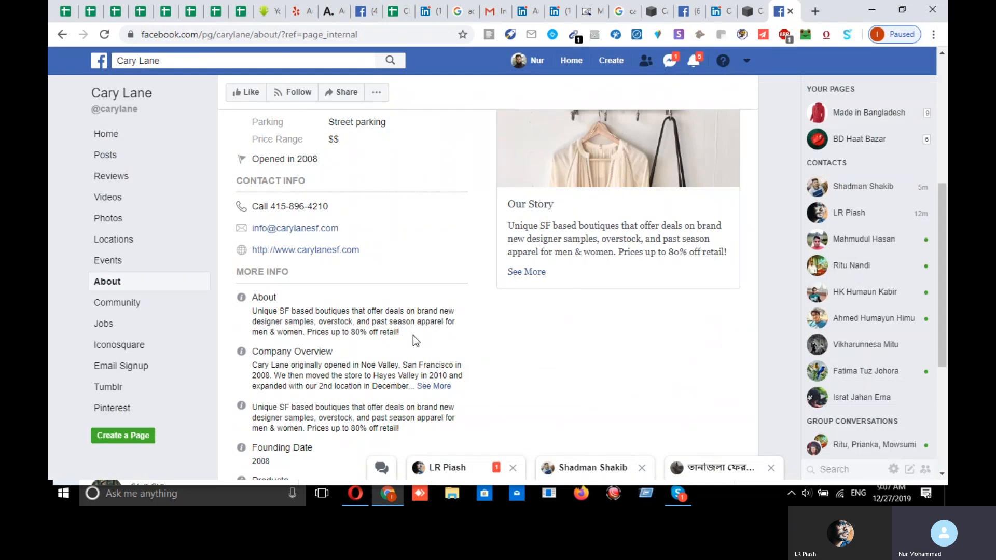
scroll(372, 352, up, 4)
scroll(377, 340, down, 4)
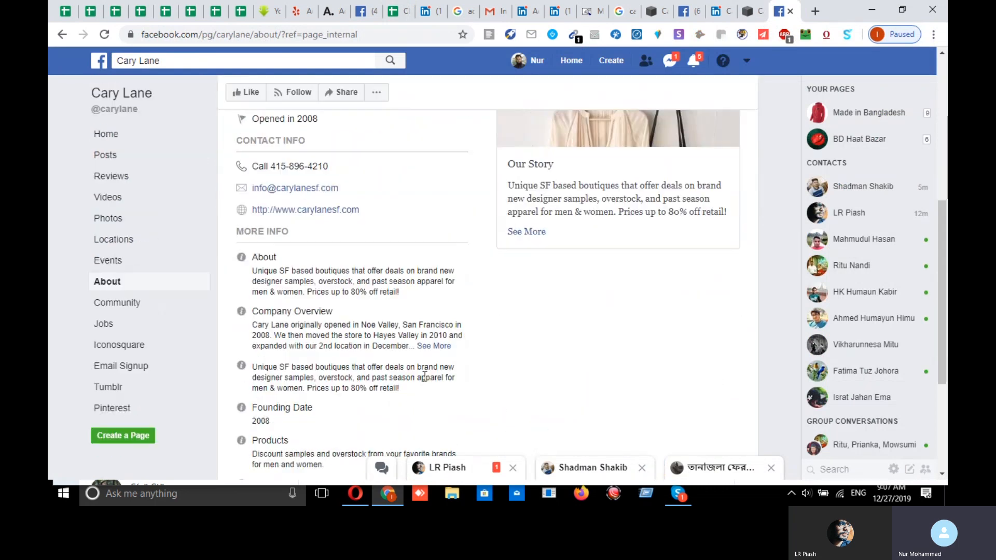
scroll(440, 391, up, 5)
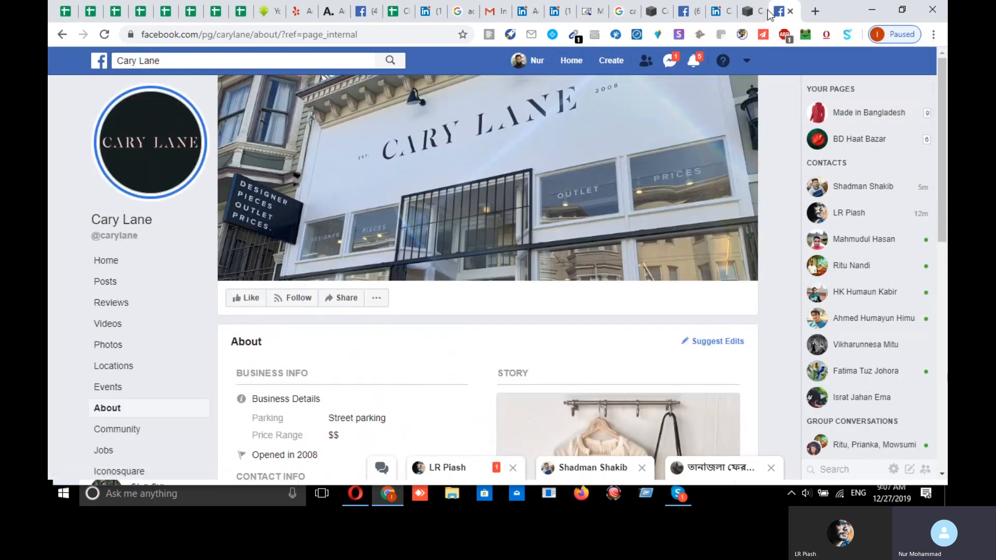
- Open carylanesf.com's contact page and copy the Valencia Corridor store address lines
click(751, 16)
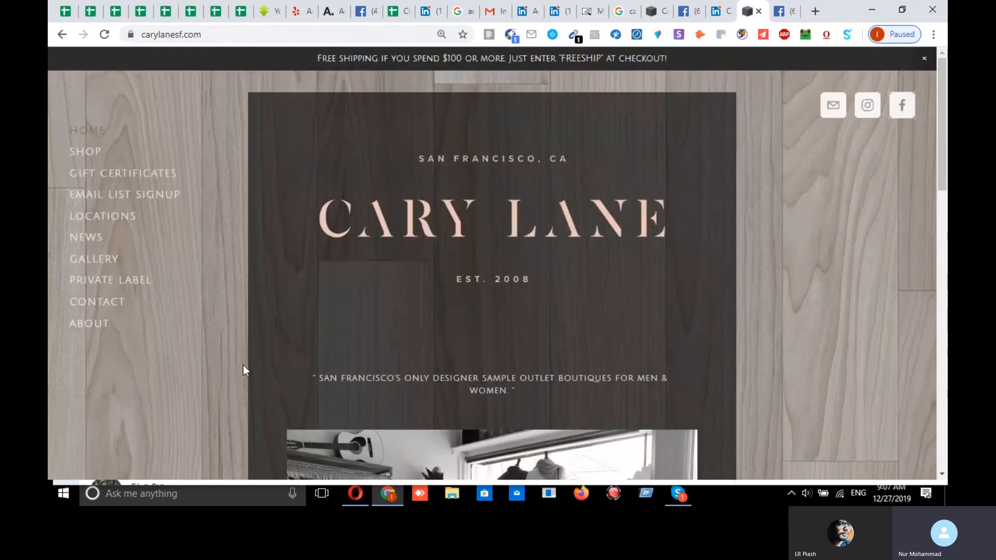
click(104, 306)
scroll(442, 280, down, 6)
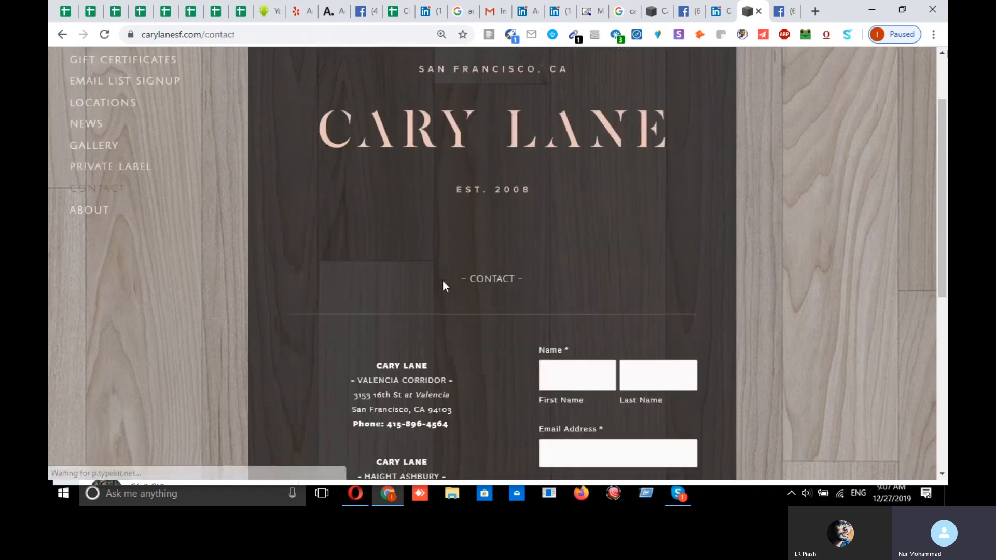
scroll(380, 242, down, 5)
scroll(411, 198, up, 3)
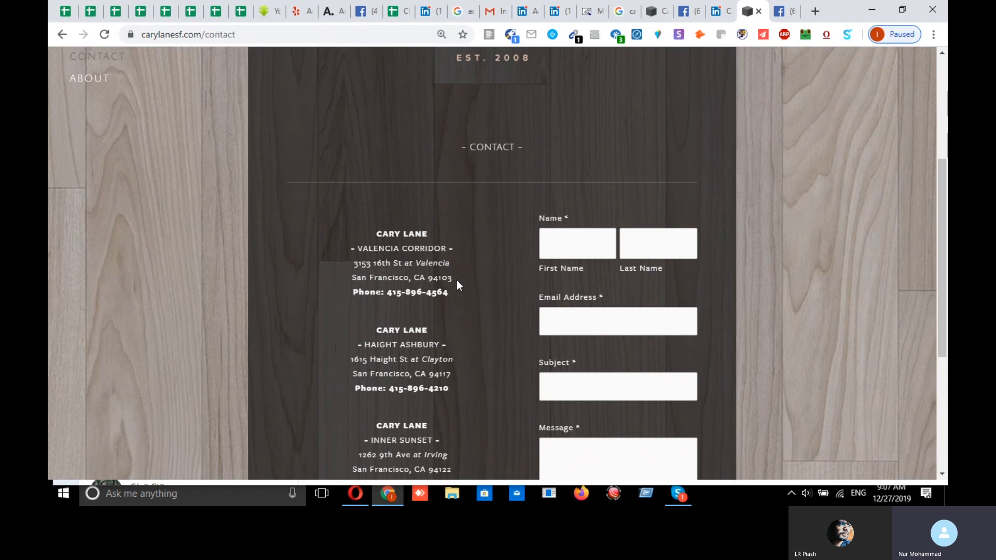
drag(451, 282, 370, 253)
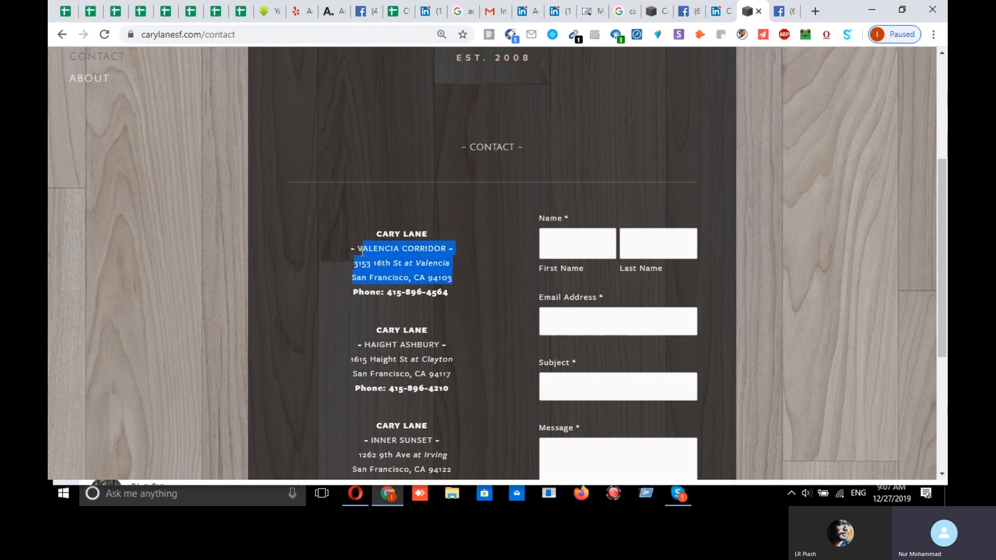
right_click(388, 259)
click(417, 273)
- Flatten the copied address in a new tab's omnibox, paste it into E13, then delete it
click(815, 11)
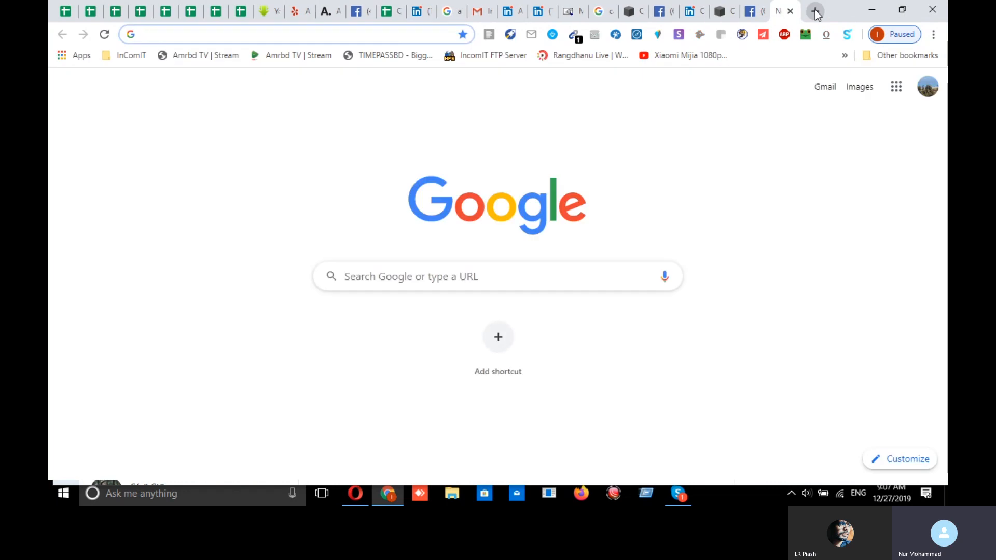
key(ctrl+v)
key(ctrl+a)
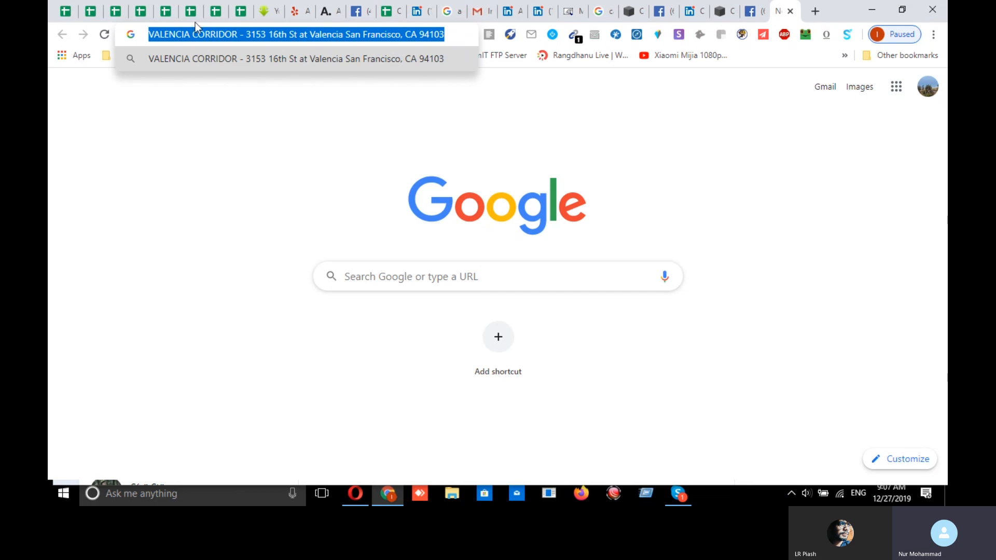
click(390, 11)
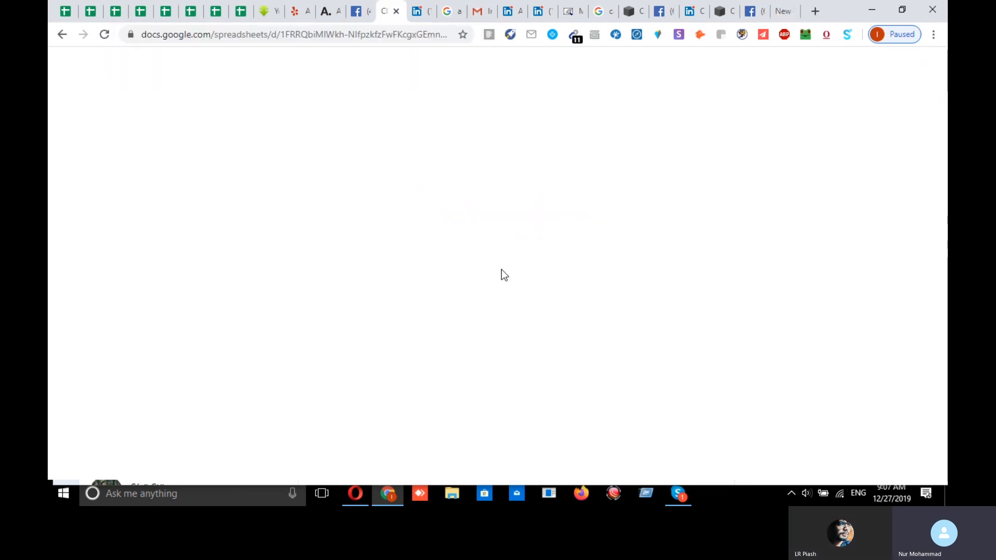
click(342, 322)
key(ctrl+v)
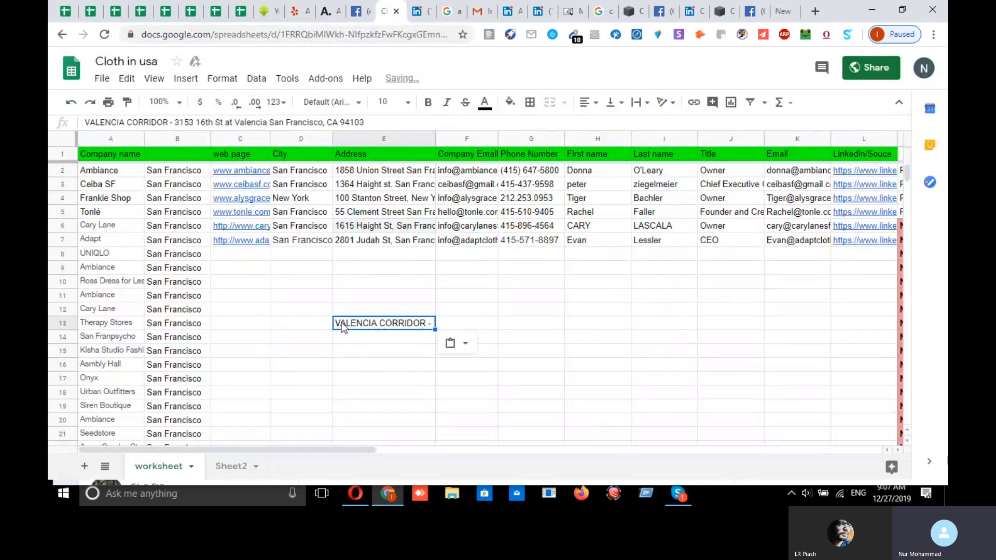
click(428, 379)
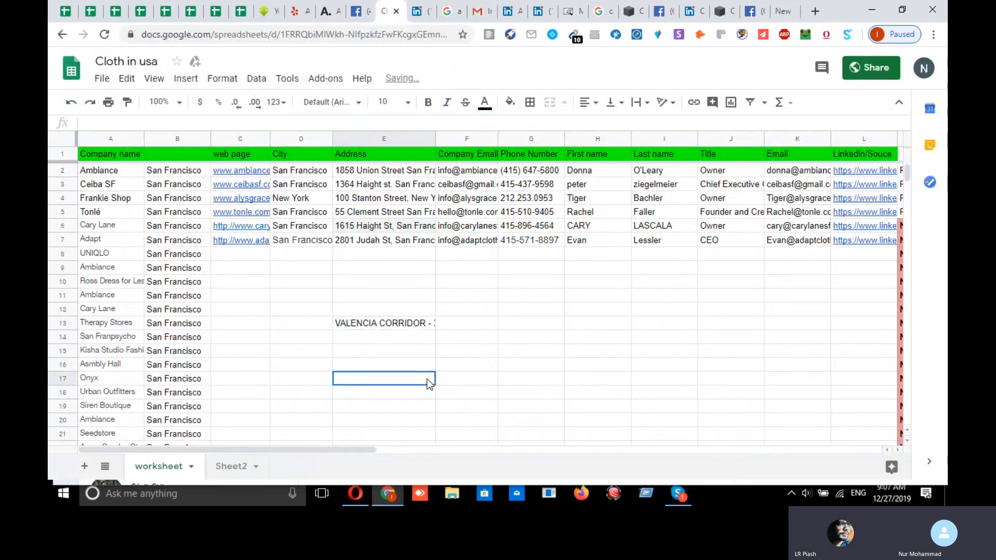
click(421, 322)
key(Delete)
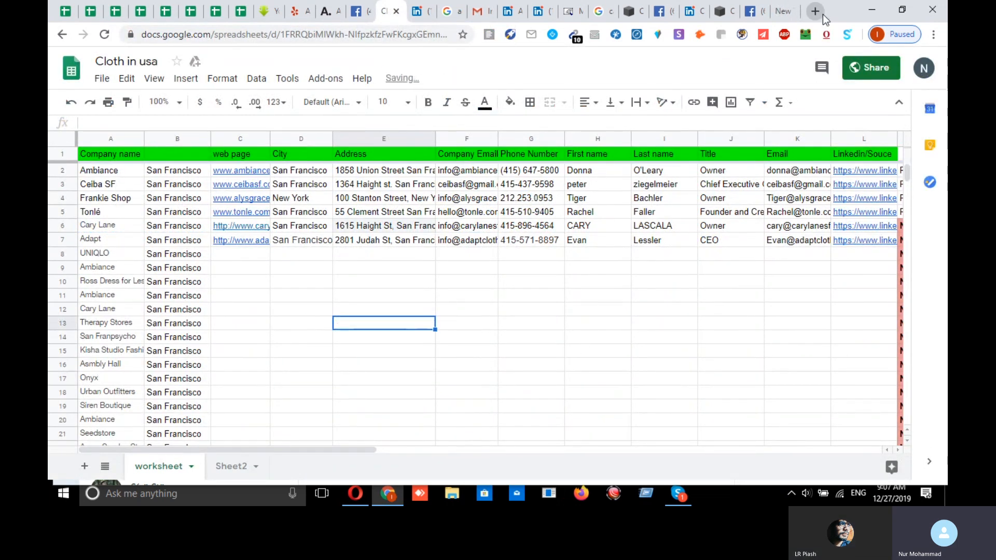
- Recopy the Valencia Corridor address, paste it into E15, and undo the multi-line spill
click(751, 11)
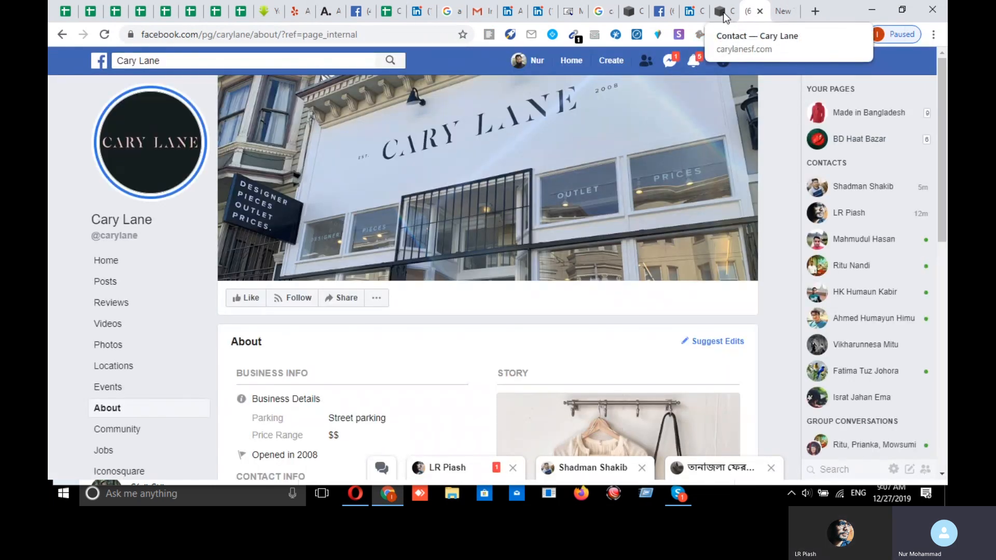
click(723, 12)
right_click(394, 254)
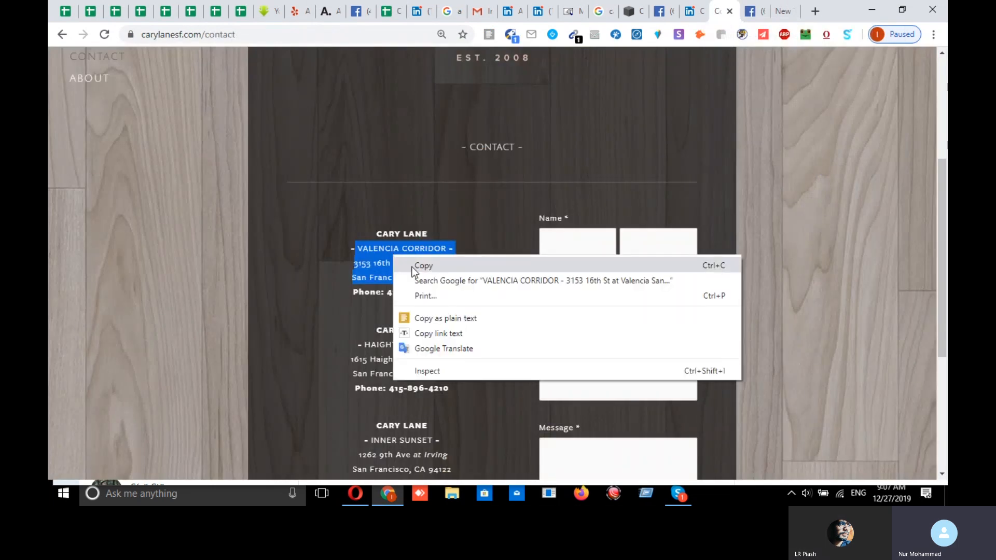
click(418, 268)
click(384, 19)
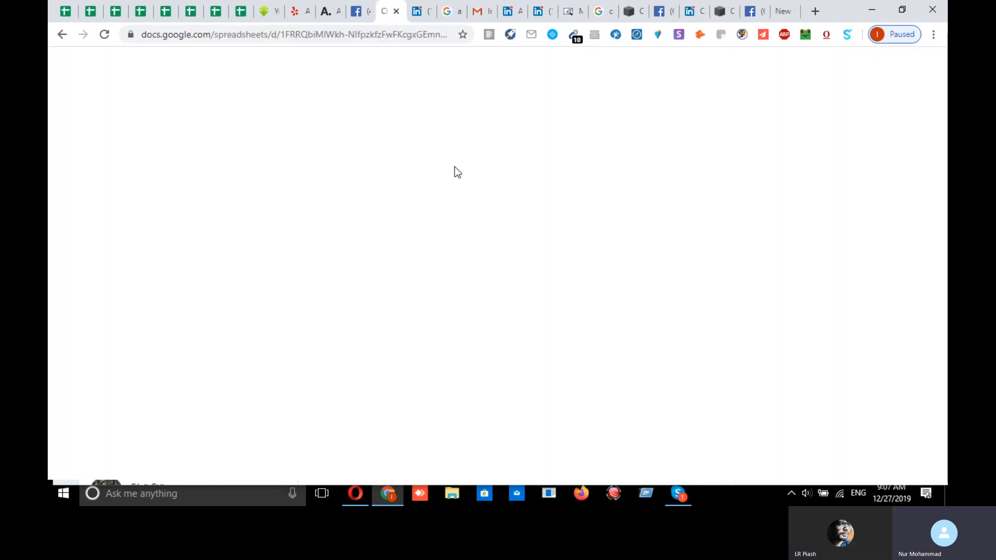
click(364, 351)
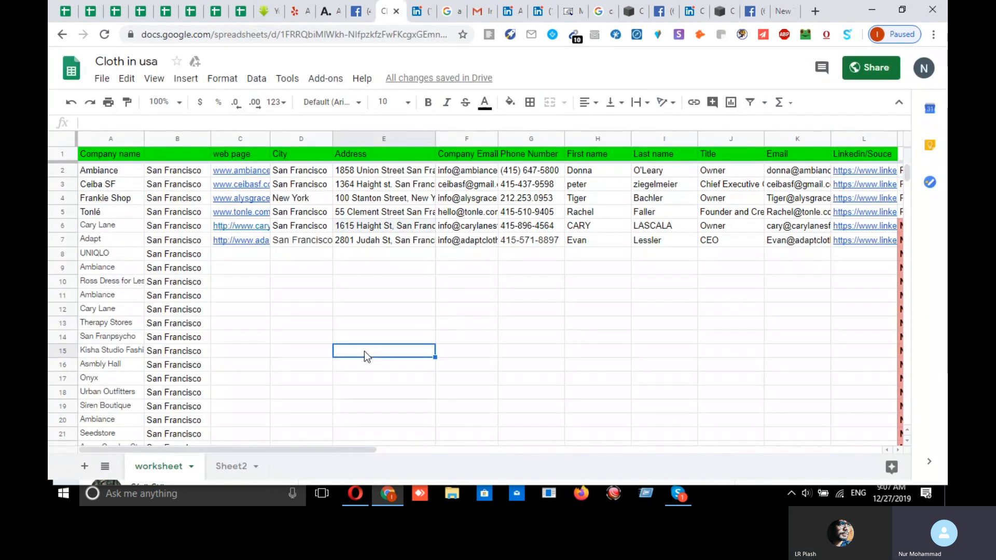
key(ctrl+v)
click(451, 332)
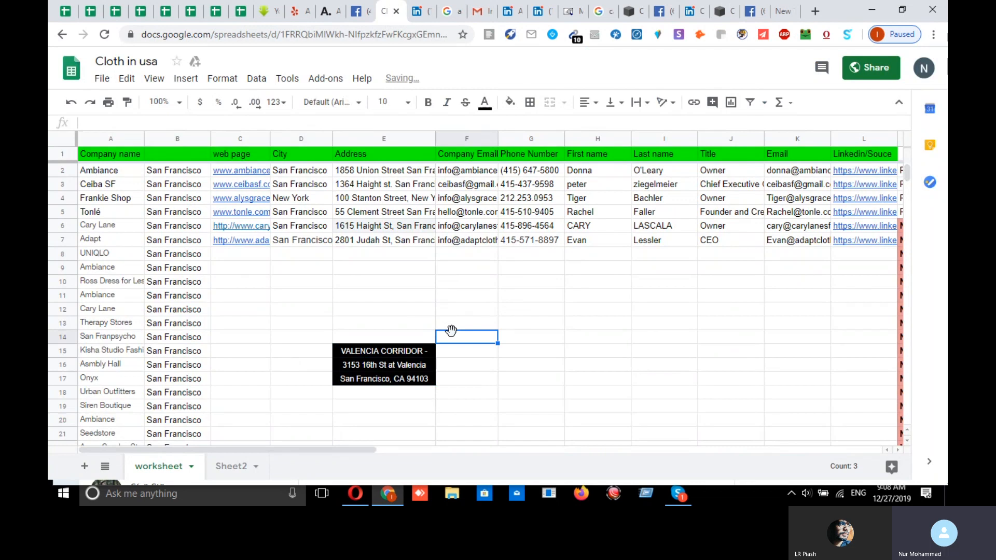
click(399, 381)
click(398, 365)
click(399, 381)
key(ctrl+z)
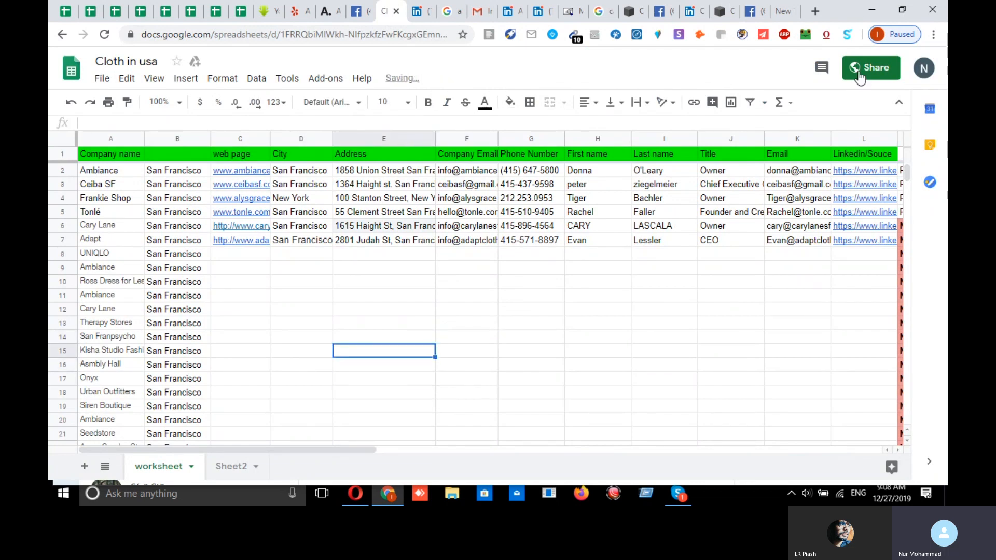
- Flatten the address in a new tab and paste it as one line into E12
click(816, 11)
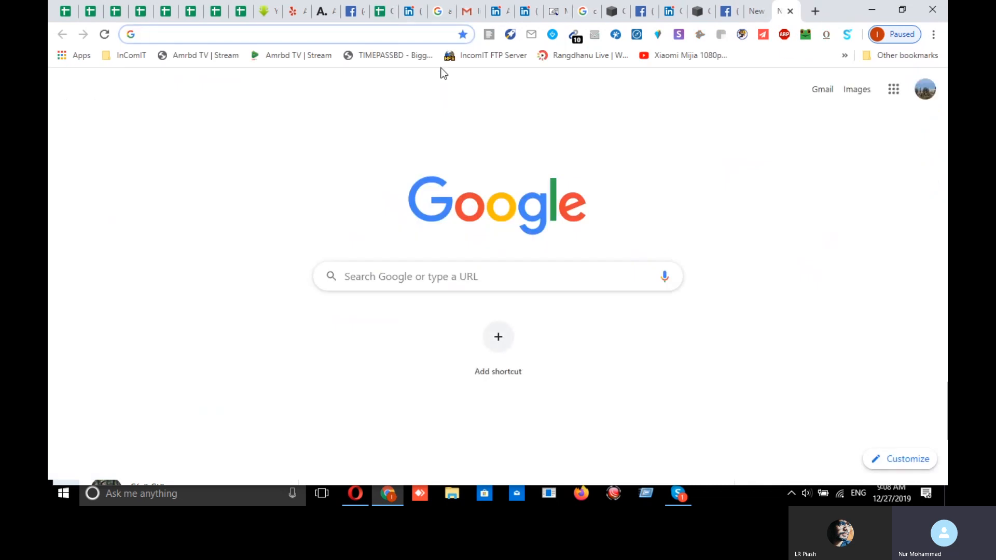
key(ctrl+v)
key(ctrl+a)
key(ctrl+c)
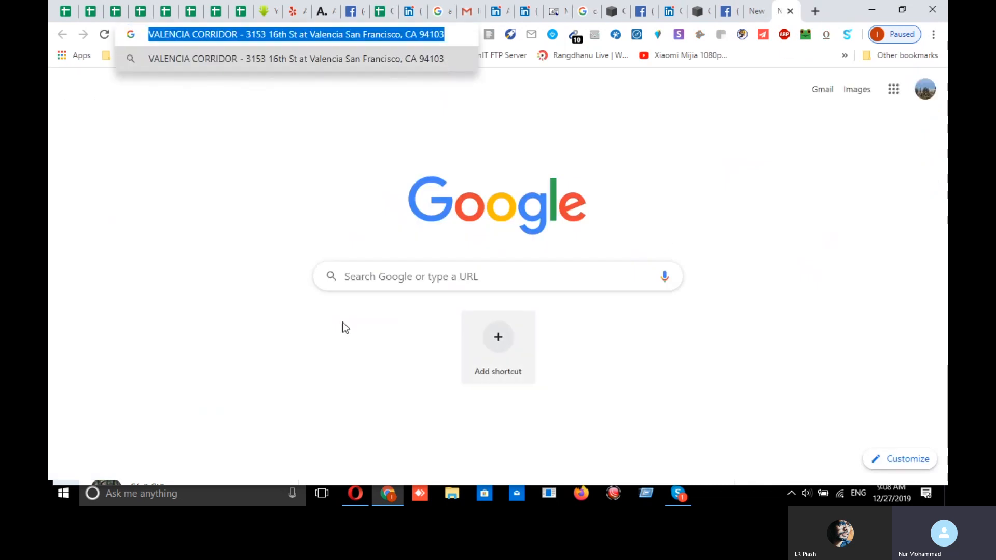
click(381, 12)
click(433, 312)
key(ctrl+v)
click(452, 328)
double_click(391, 308)
click(568, 410)
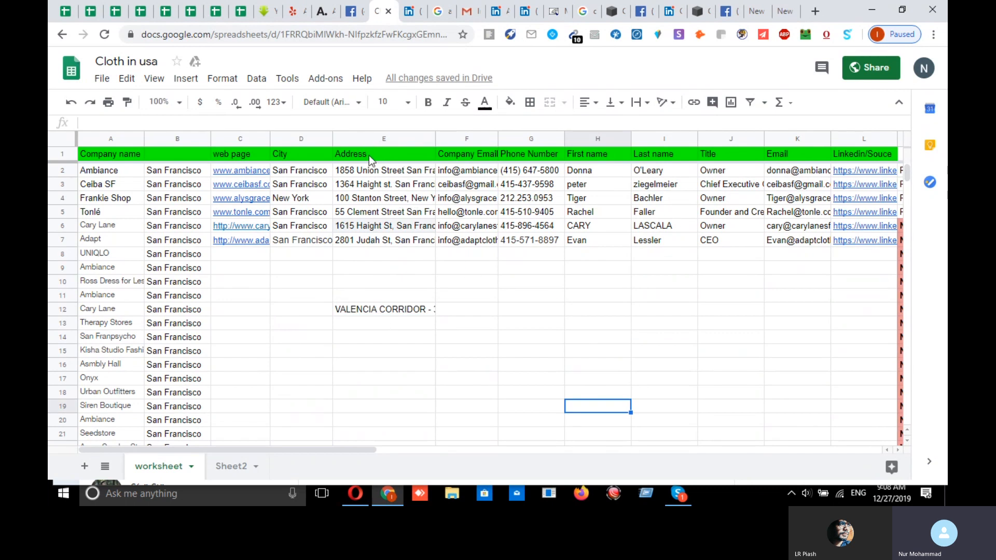
- Set text wrapping on the Address column E to Clip
click(357, 140)
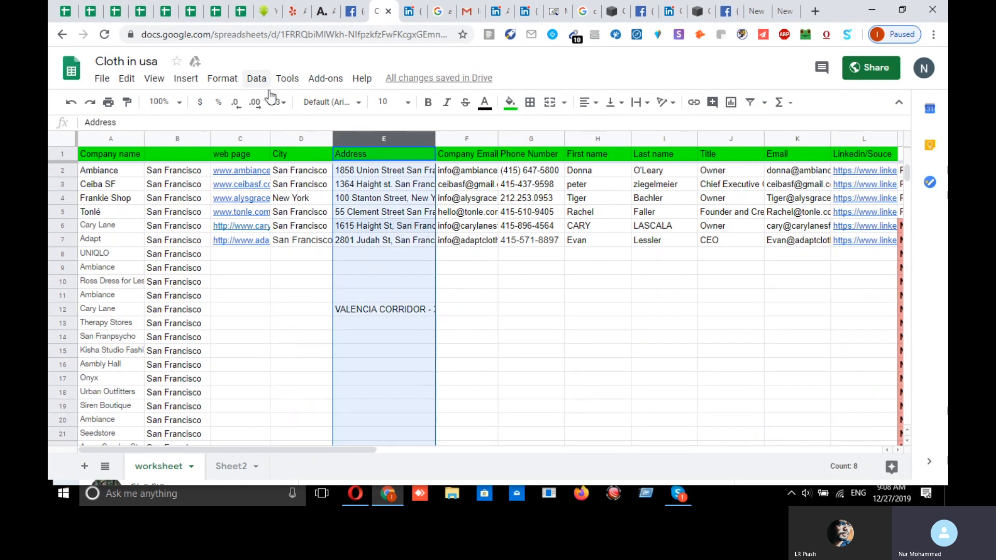
click(222, 78)
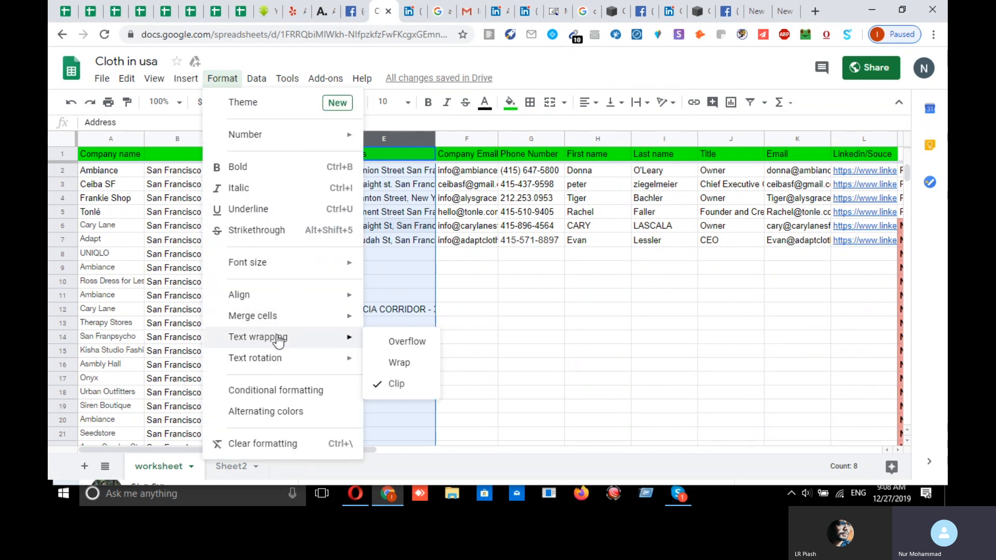
click(402, 382)
click(513, 339)
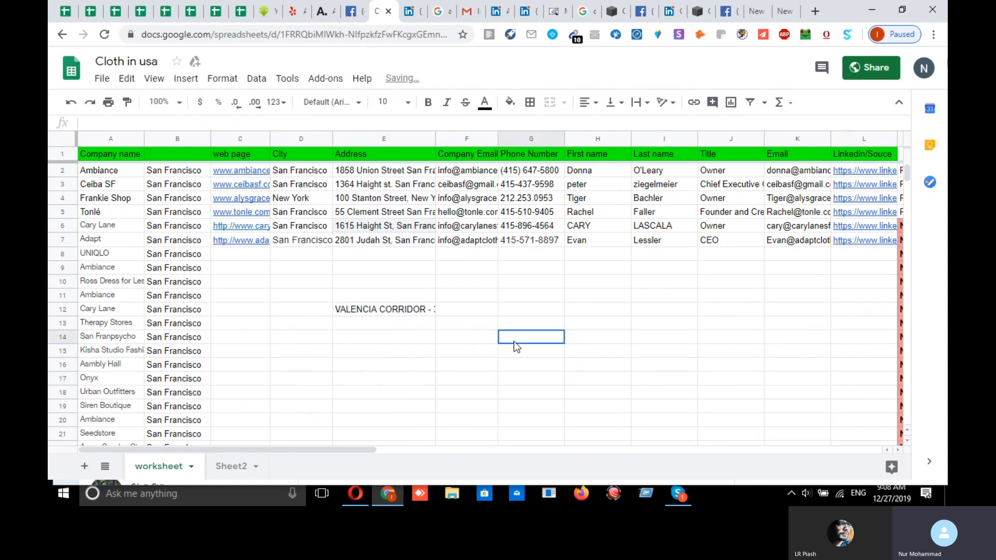
- Delete the Valencia Corridor address from E12 and bring the Skype window forward
click(374, 310)
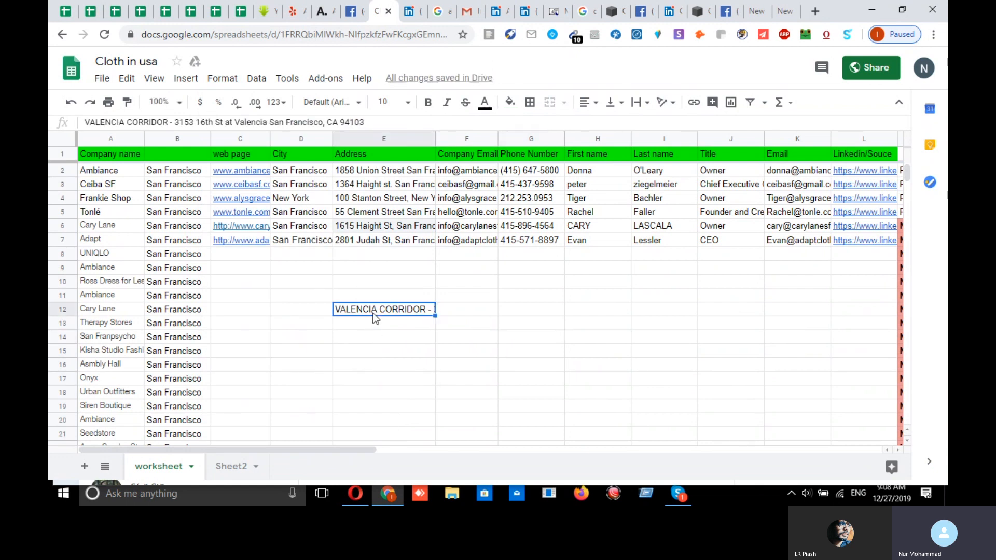
key(Delete)
click(514, 300)
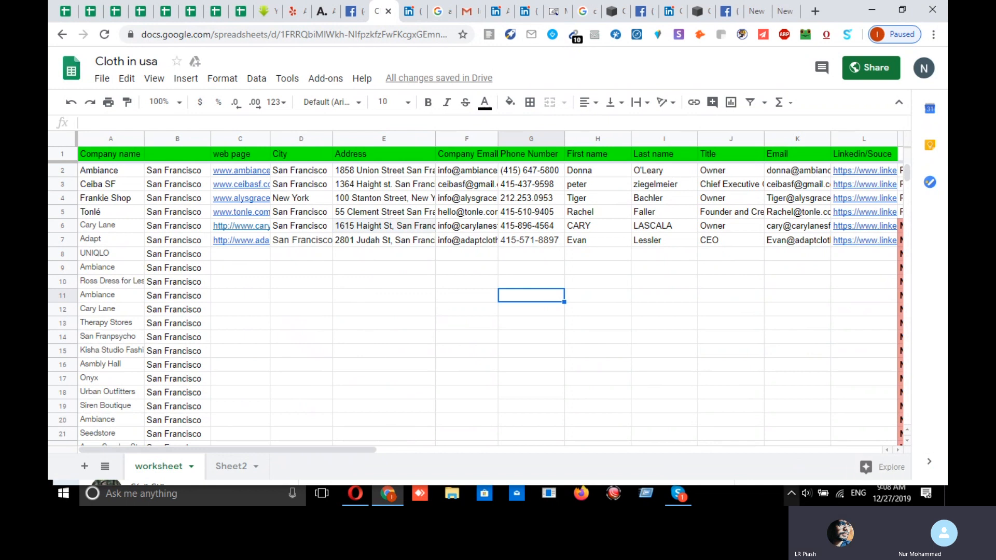
click(680, 495)
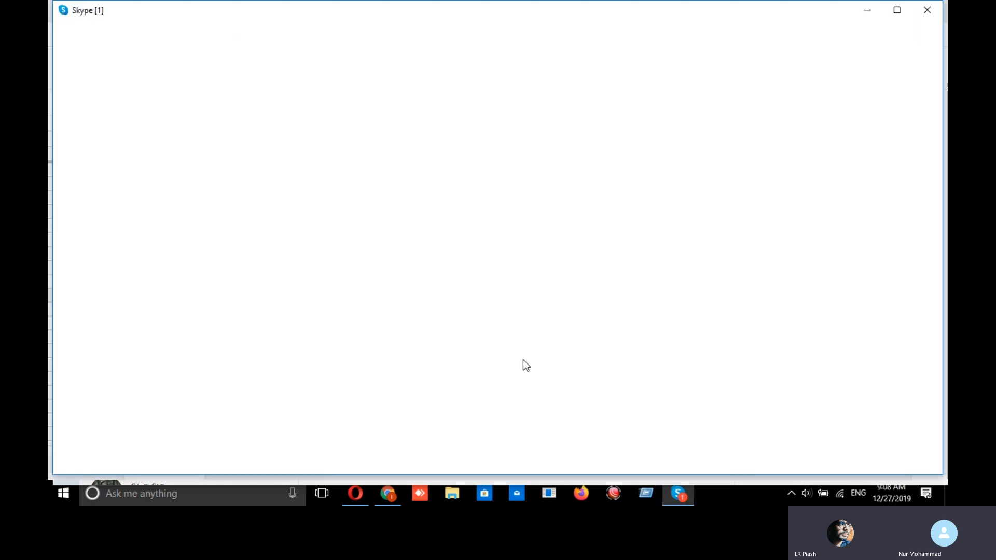